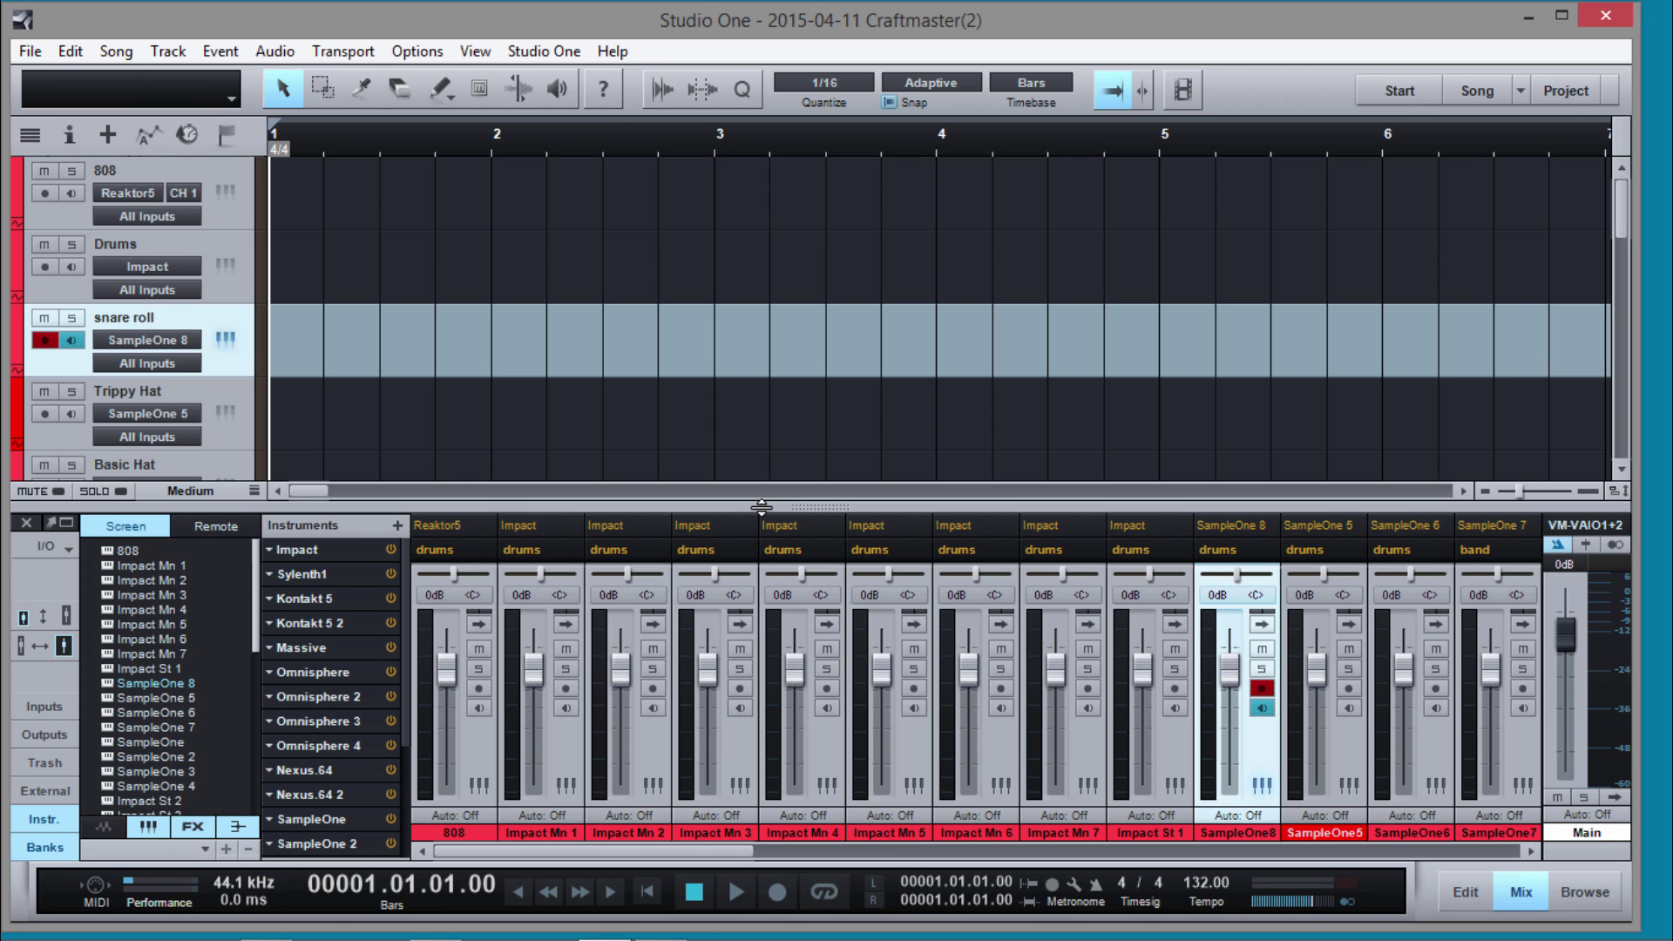
# Step: Open Kontakt on the kontakt track and load AR60s Late Kit Full.nki from Abbey Road 60s Drummer Instruments
pyautogui.scroll(-10, 570, 386)
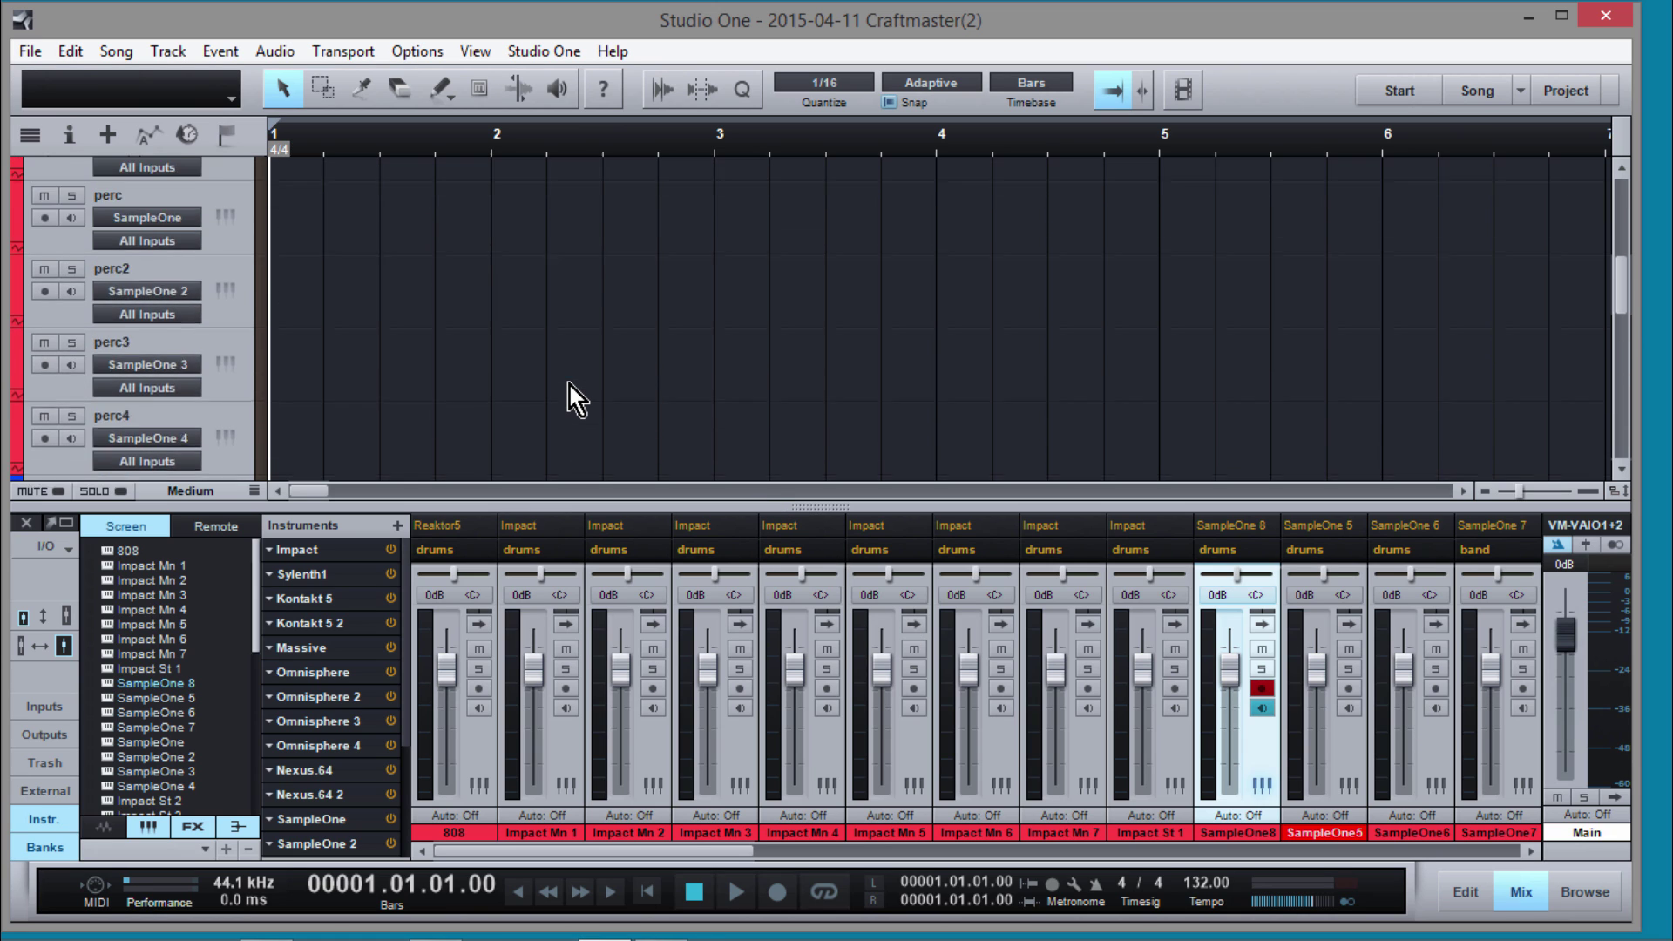
pyautogui.scroll(2, 567, 384)
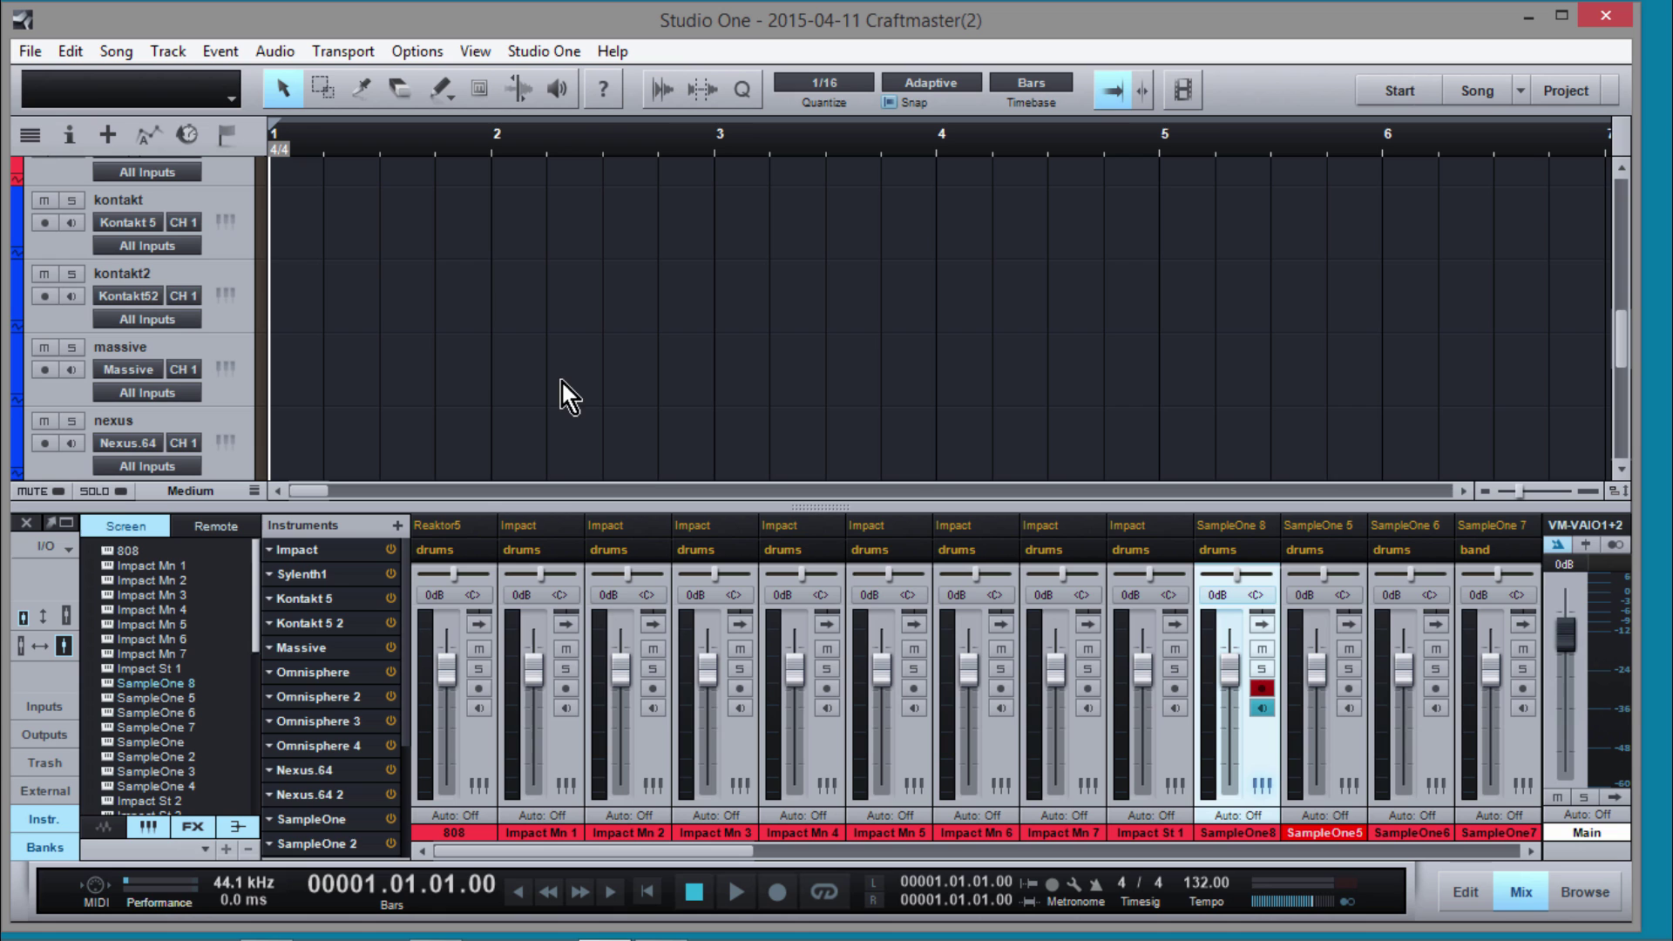
pyautogui.click(242, 222)
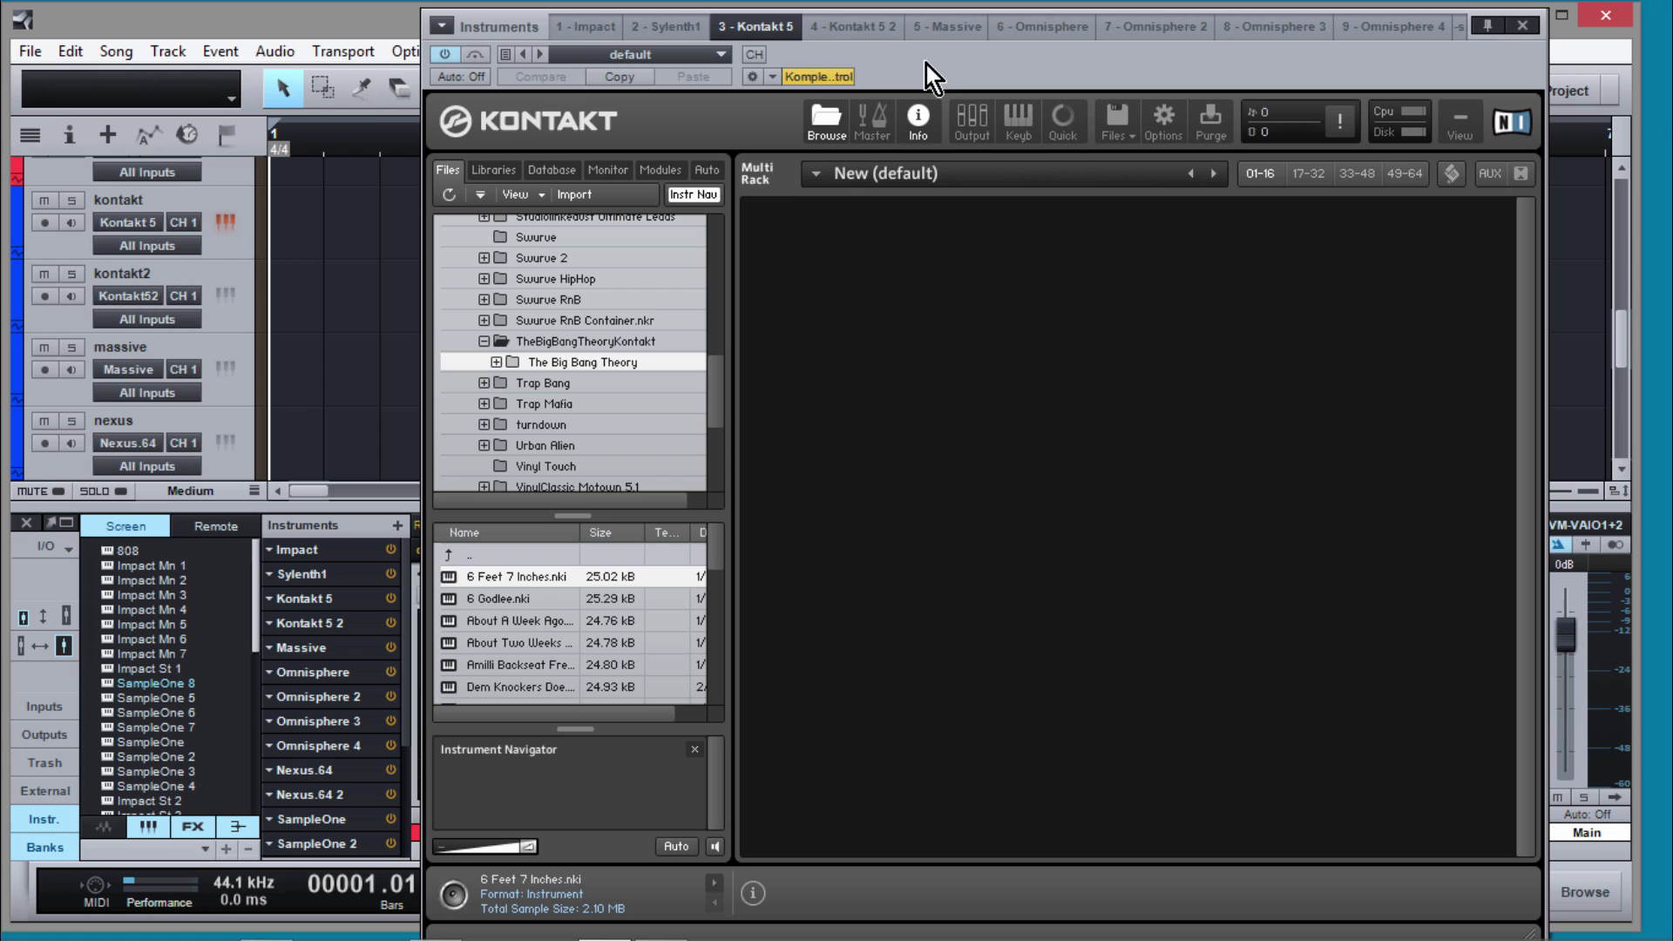
pyautogui.click(489, 169)
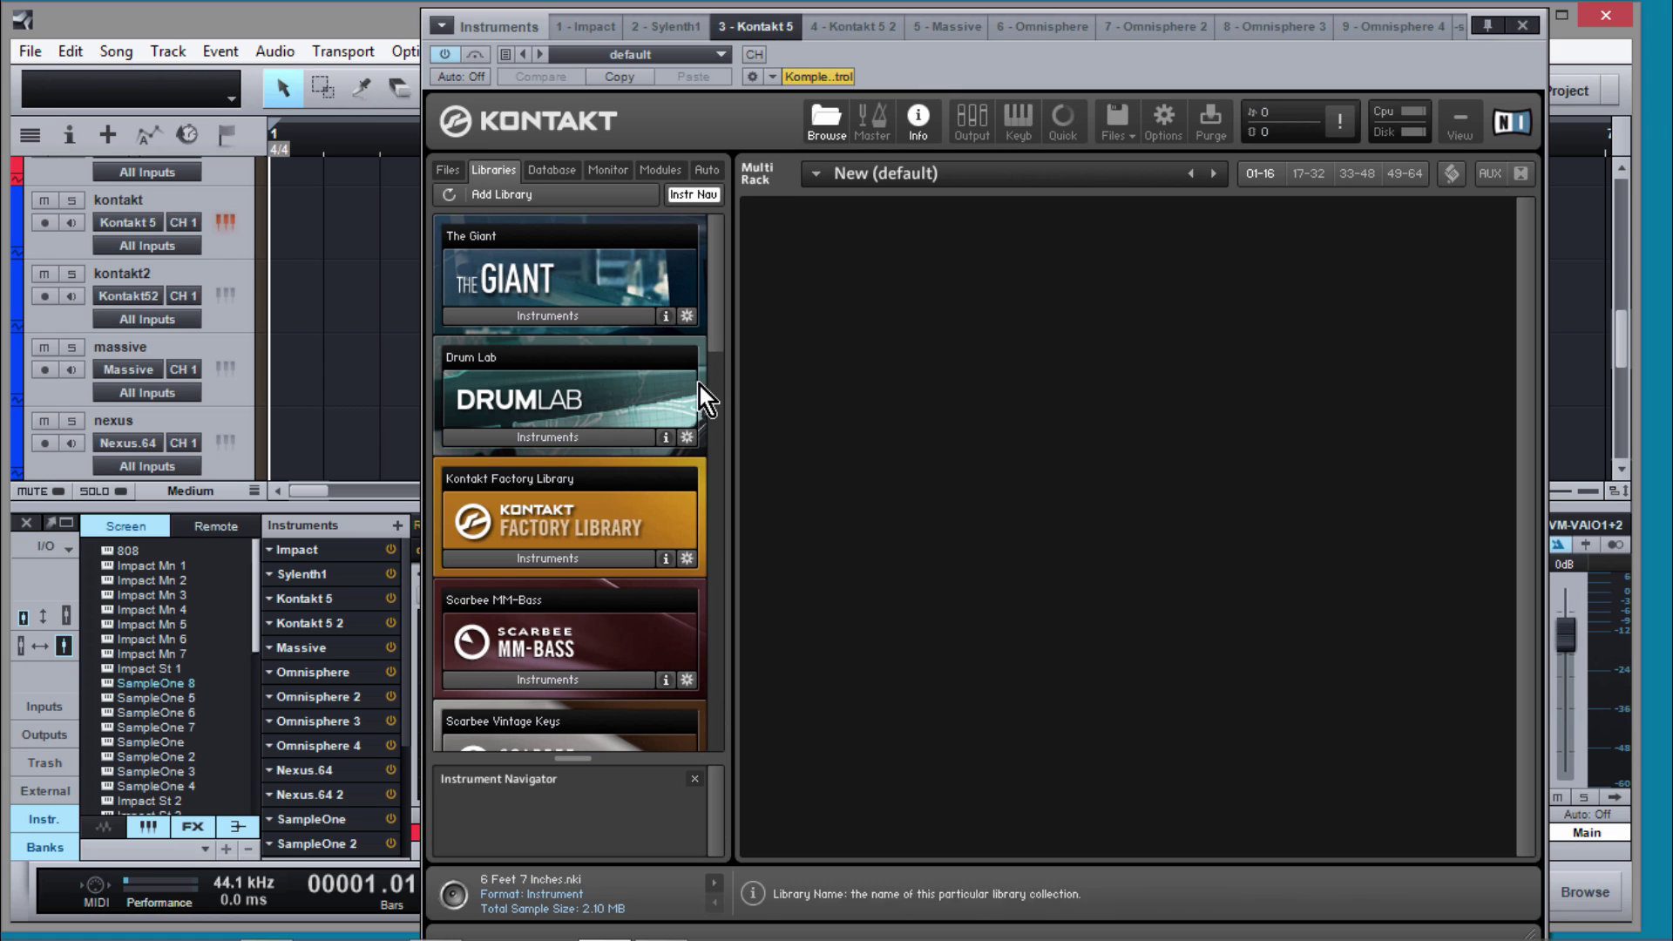
pyautogui.moveTo(722, 332); pyautogui.dragTo(718, 580)
pyautogui.click(612, 448)
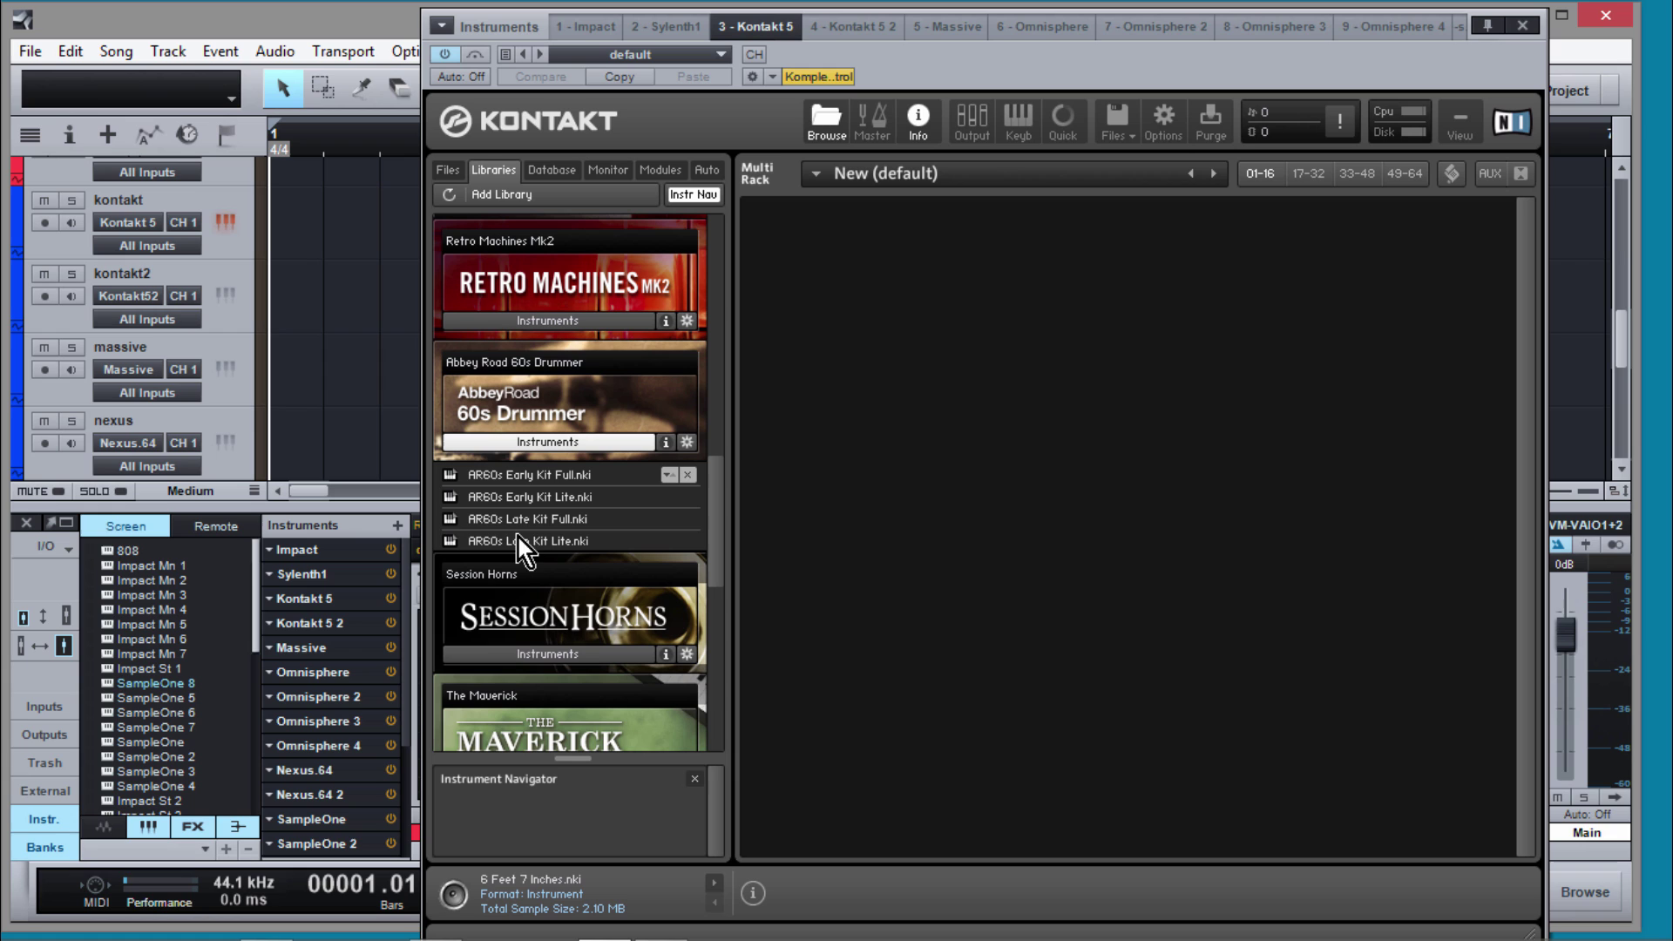
pyautogui.click(514, 520)
pyautogui.doubleClick(507, 520)
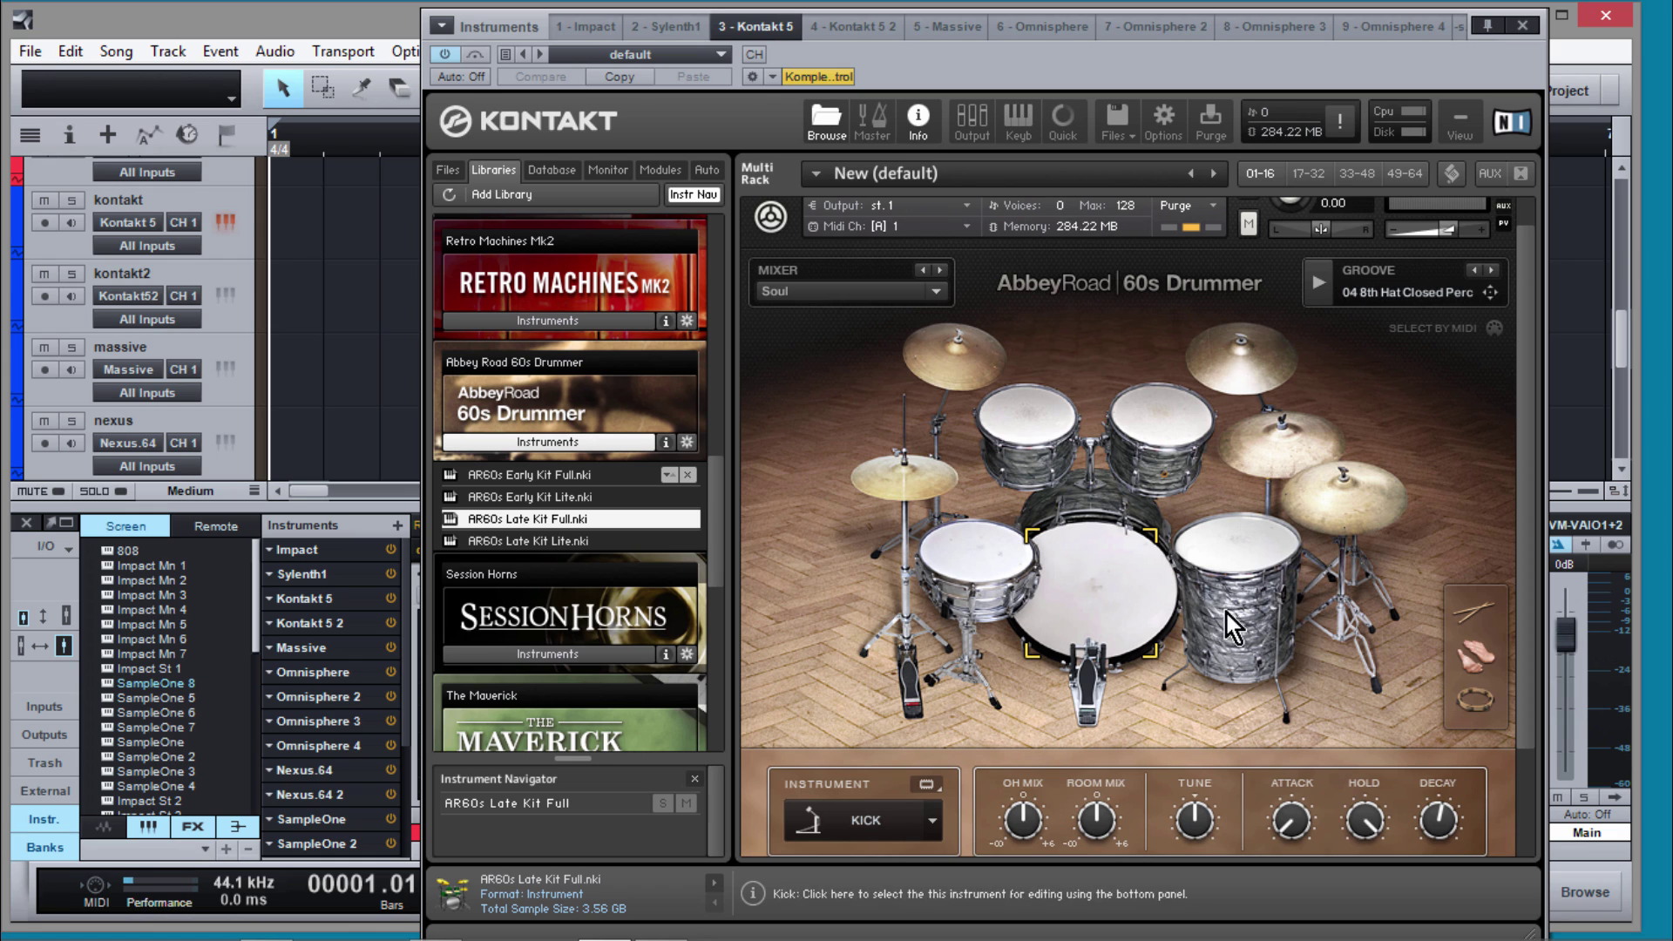
# Step: Look through the drum kit's mixer and velocity/mapping pages in Kontakt
pyautogui.moveTo(1532, 468); pyautogui.dragTo(1506, 589)
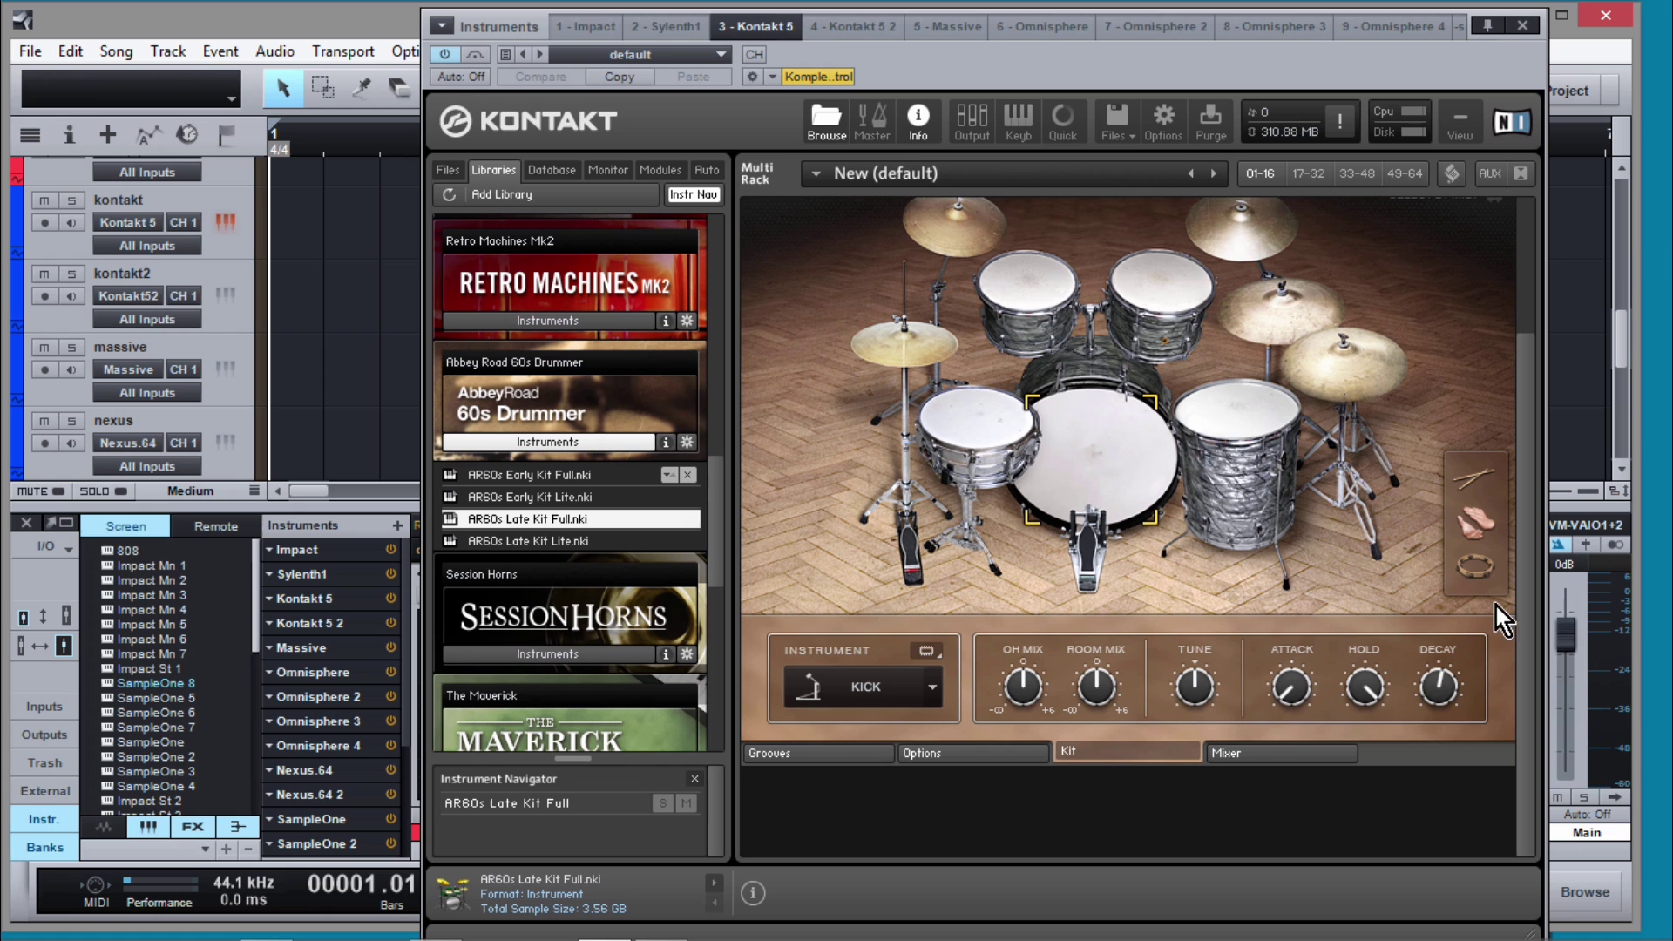
pyautogui.click(1274, 753)
pyautogui.click(1058, 750)
pyautogui.click(1008, 753)
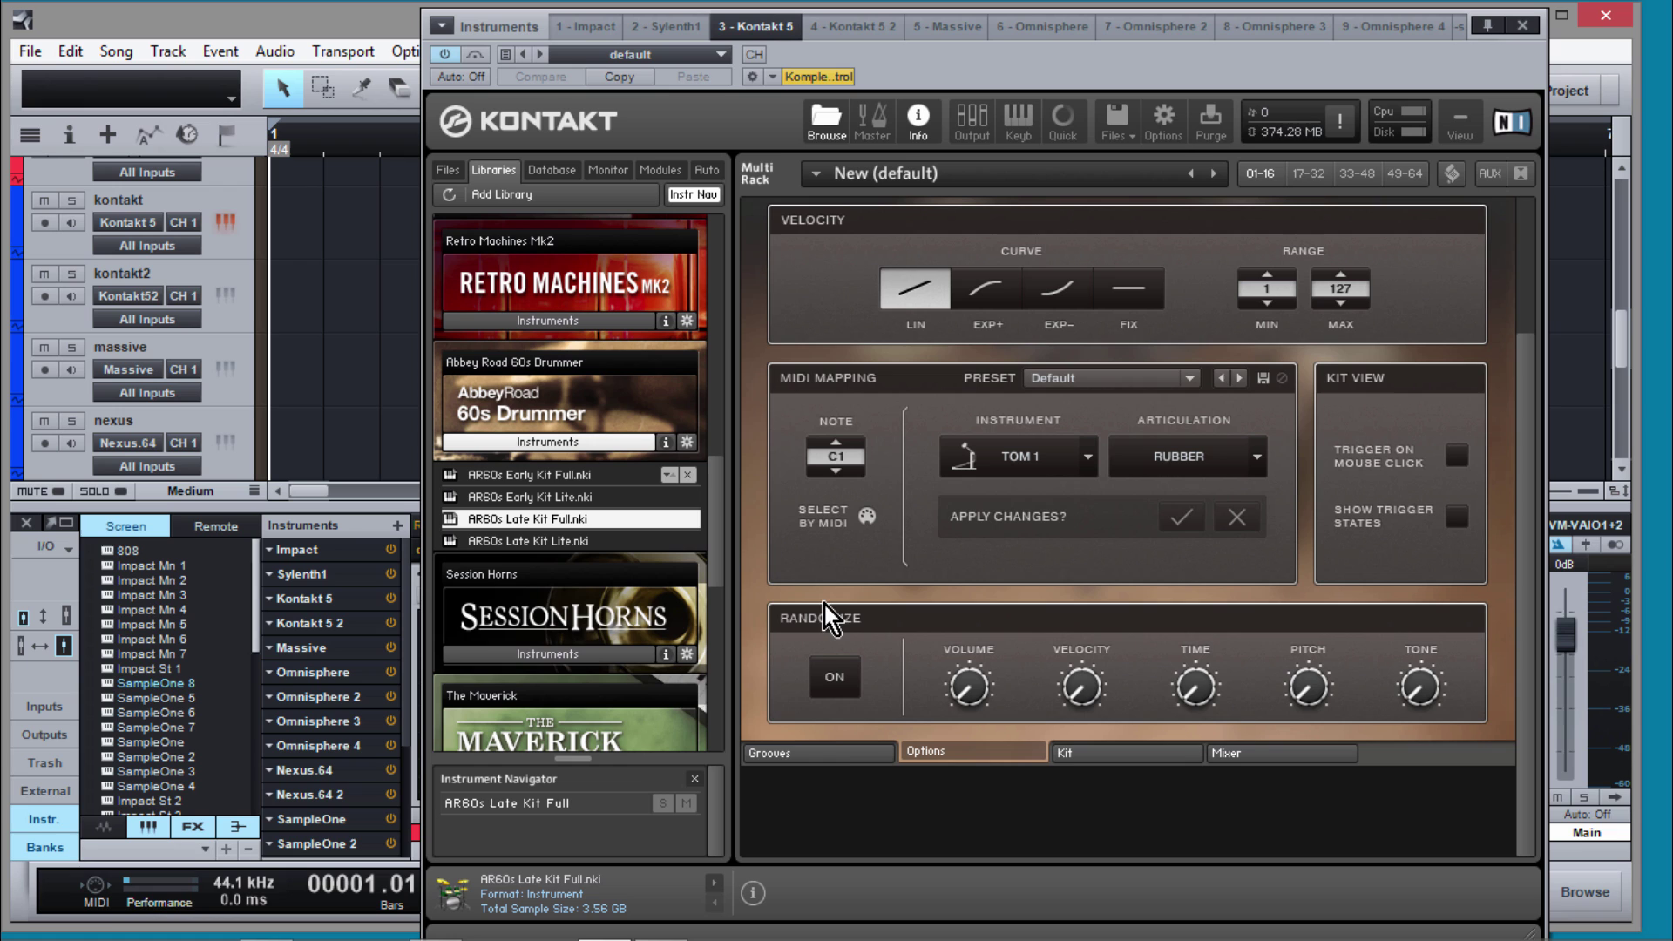
# Step: Browse the groove styles and settle on the 04 Soul grooves
pyautogui.click(835, 751)
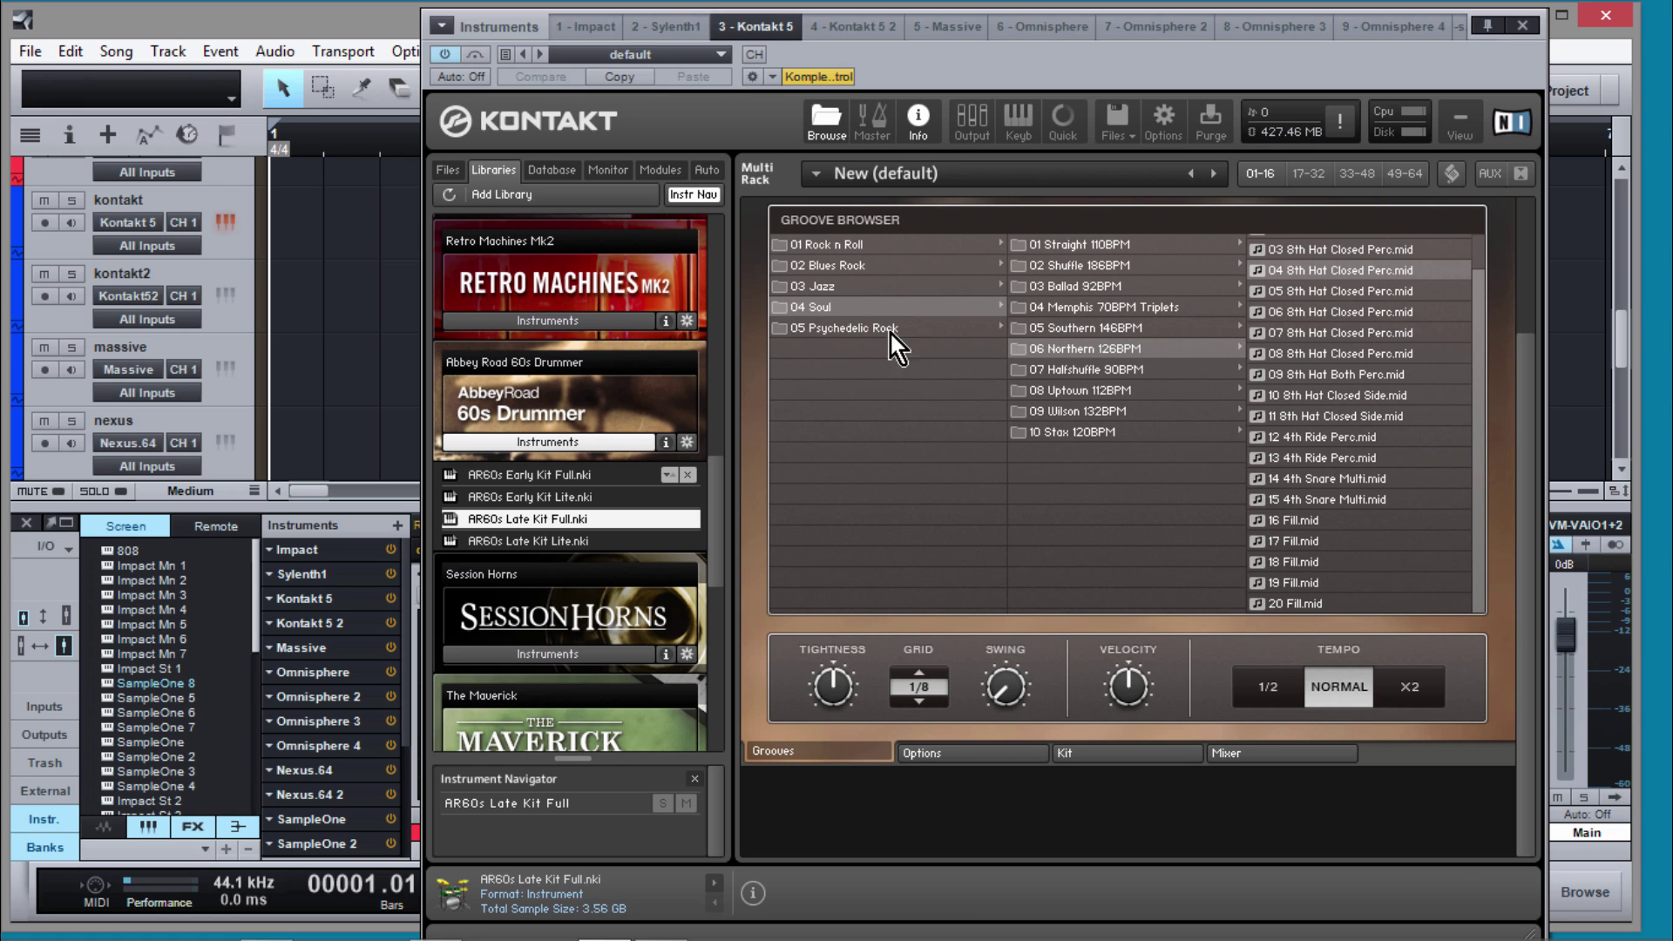
pyautogui.click(828, 286)
pyautogui.click(831, 263)
pyautogui.click(832, 247)
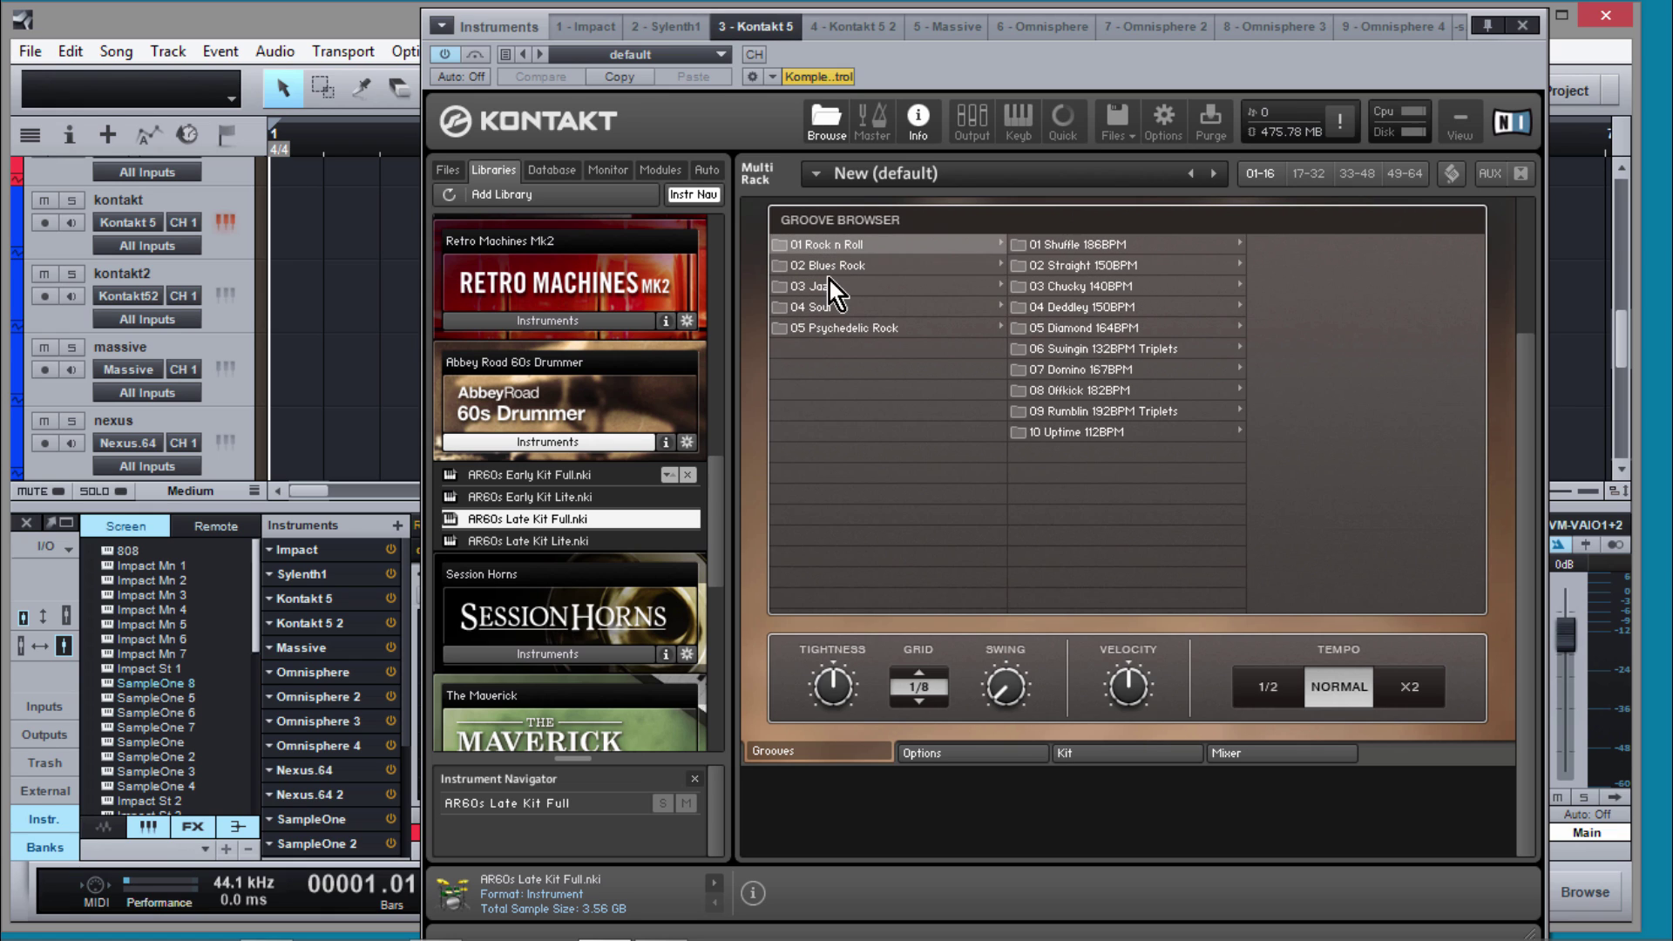
pyautogui.click(830, 284)
pyautogui.click(828, 306)
pyautogui.click(828, 329)
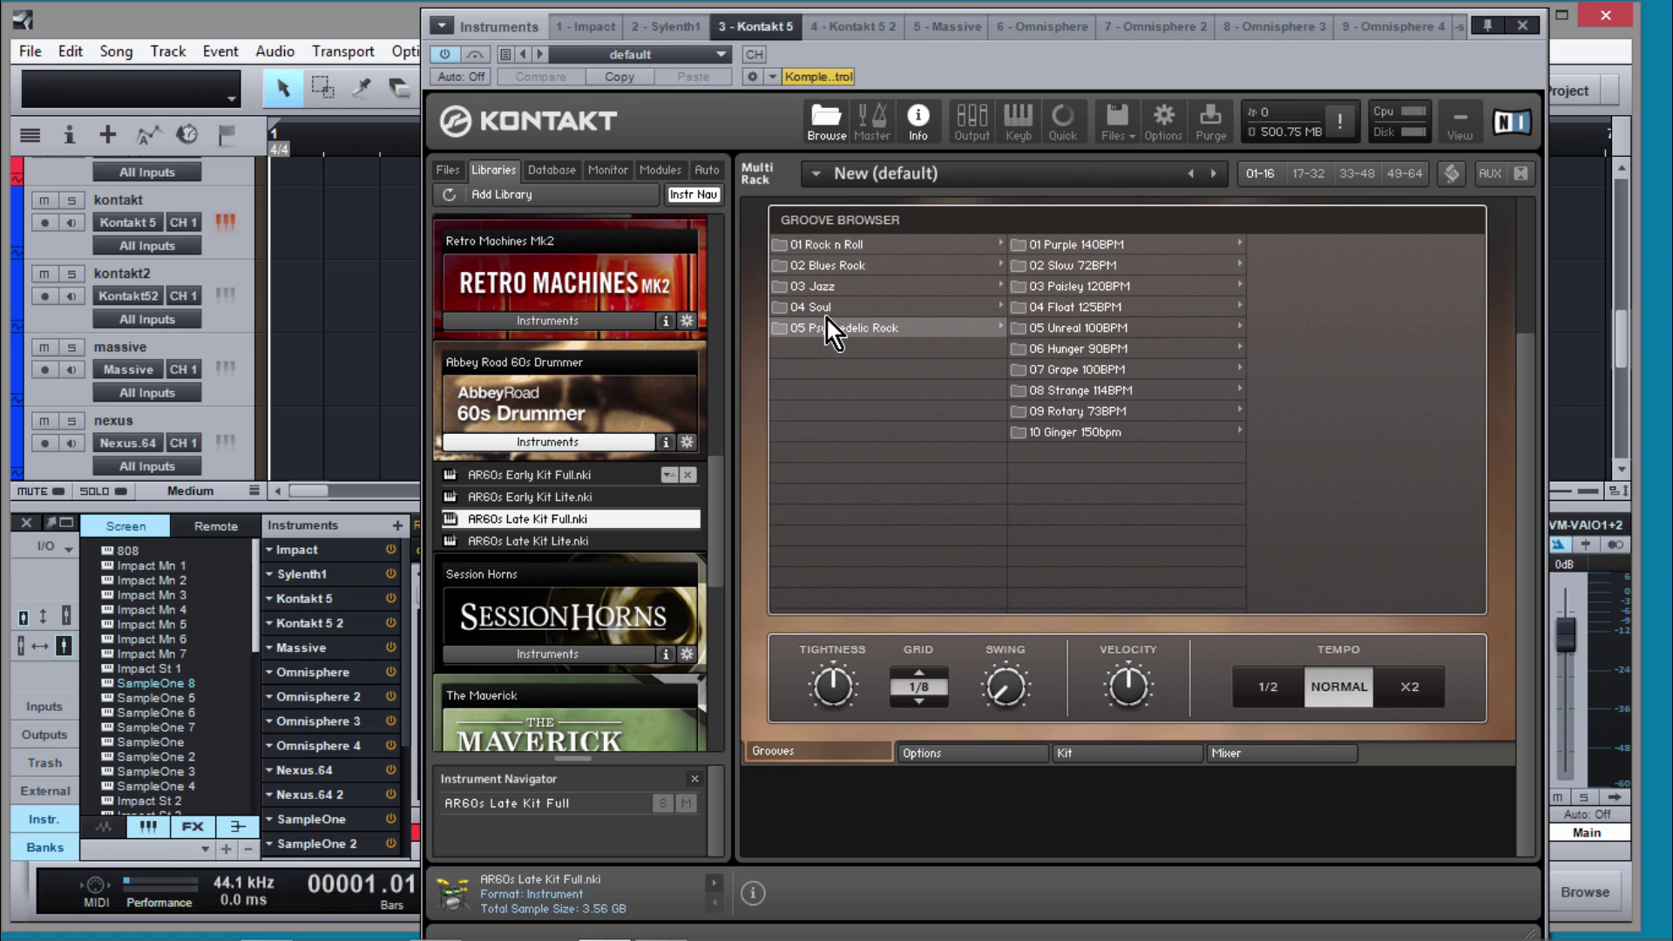
pyautogui.click(839, 308)
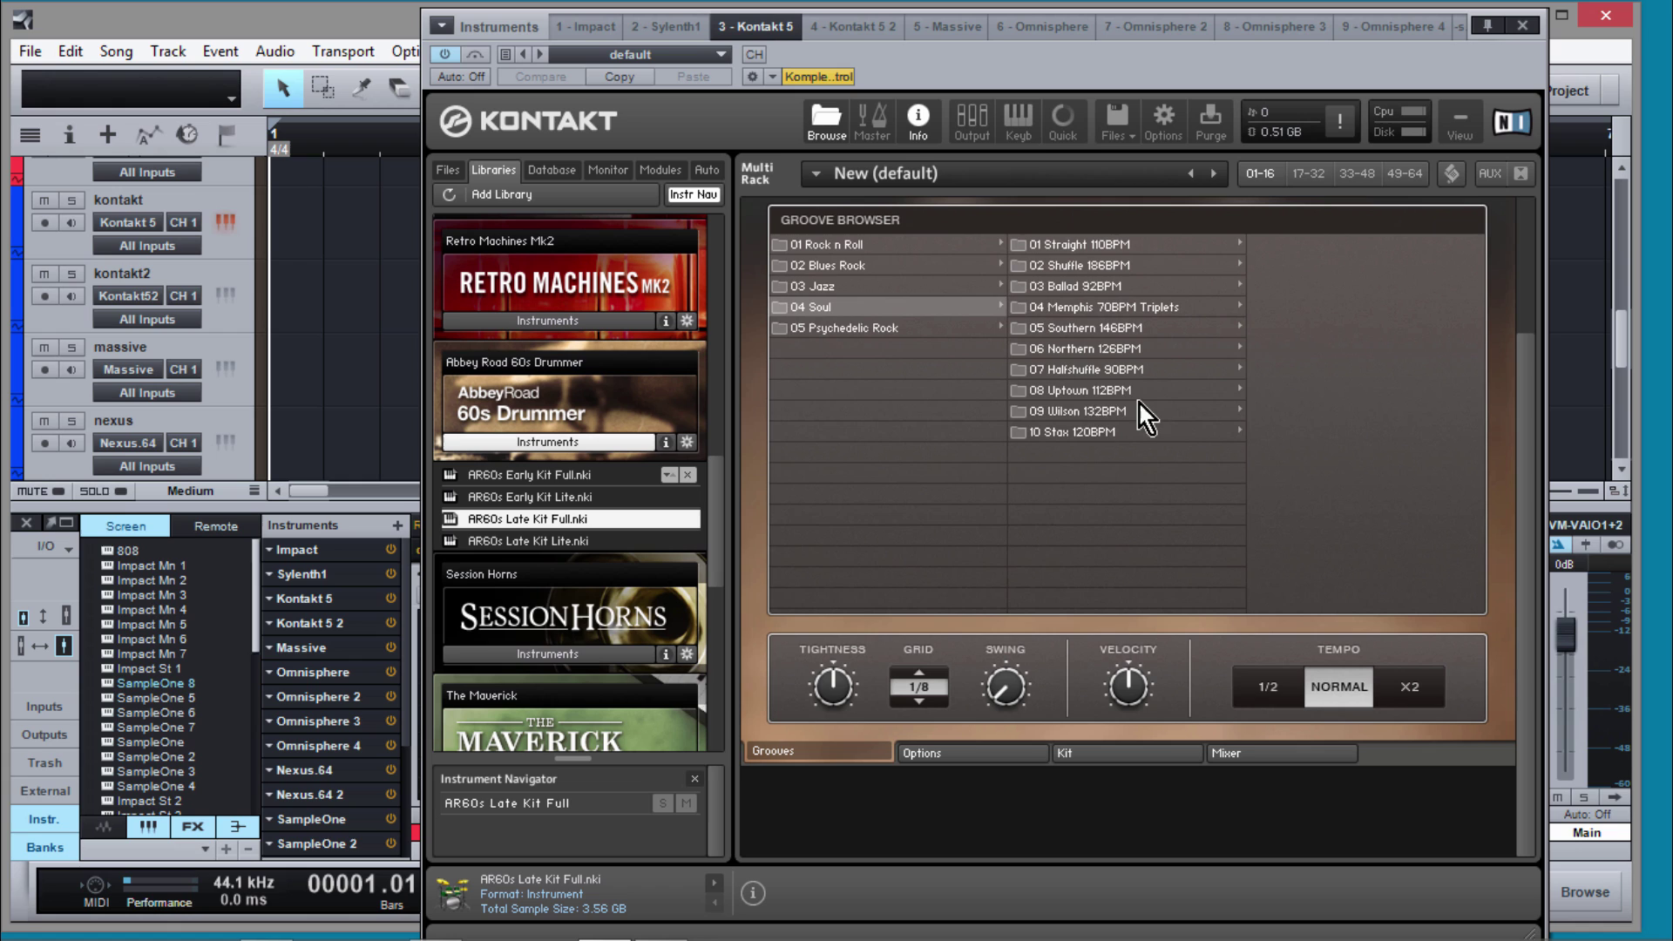
# Step: Compare Soul grooves' MIDI files, ending on 06 Northern 126BPM
pyautogui.click(1068, 397)
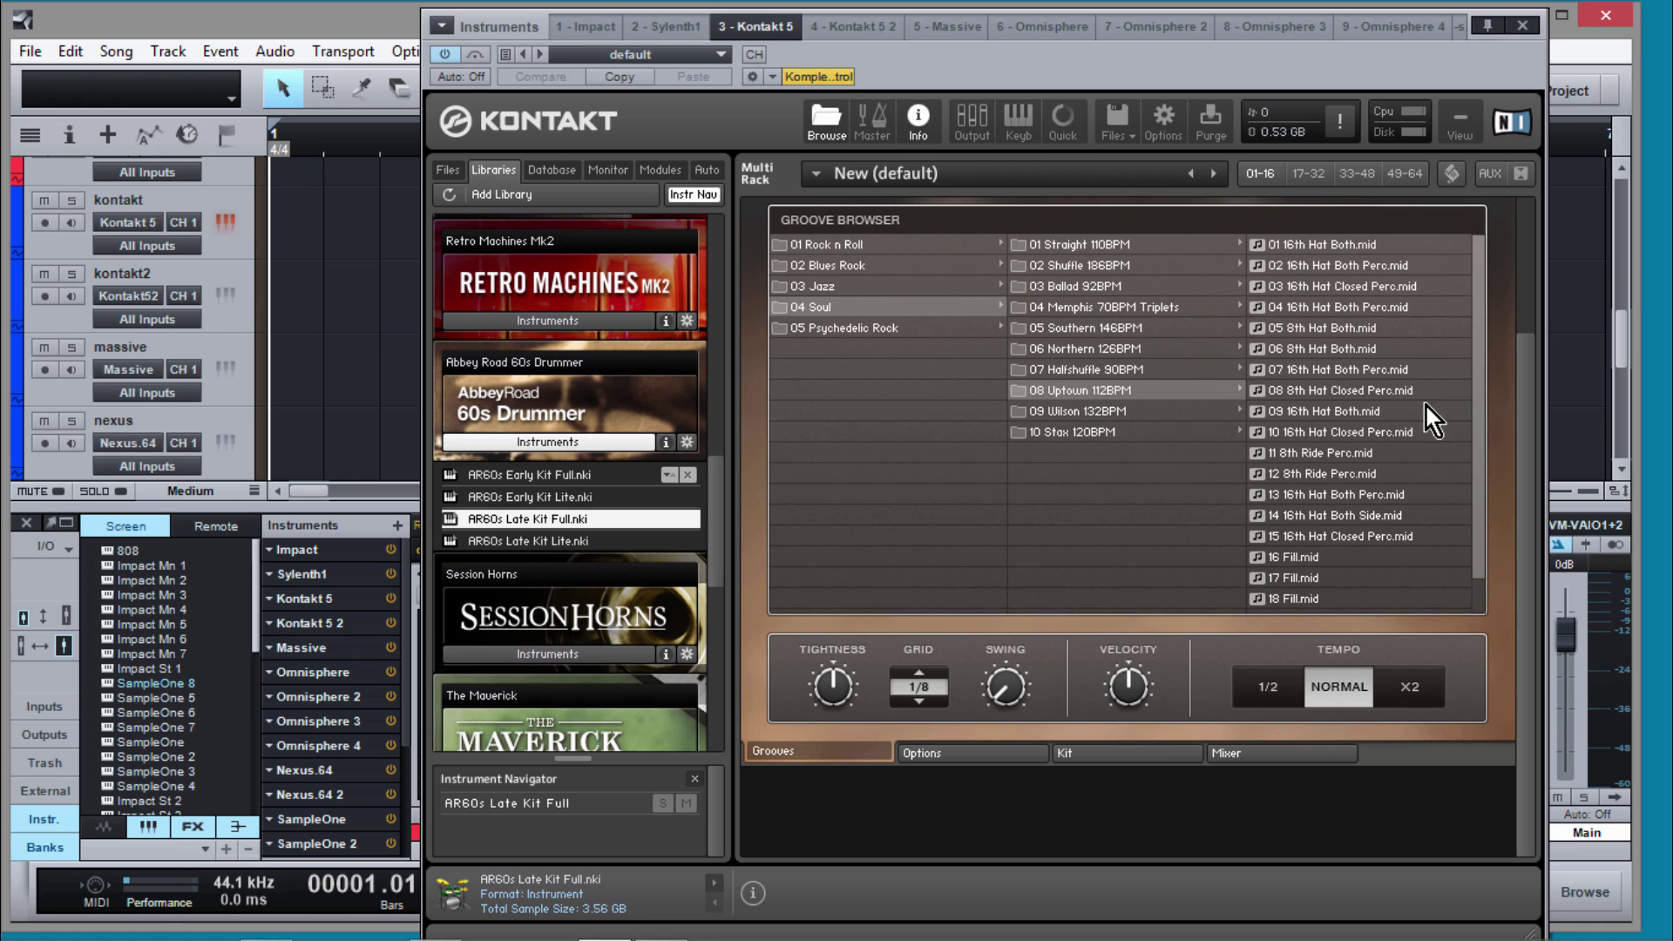
pyautogui.click(1185, 411)
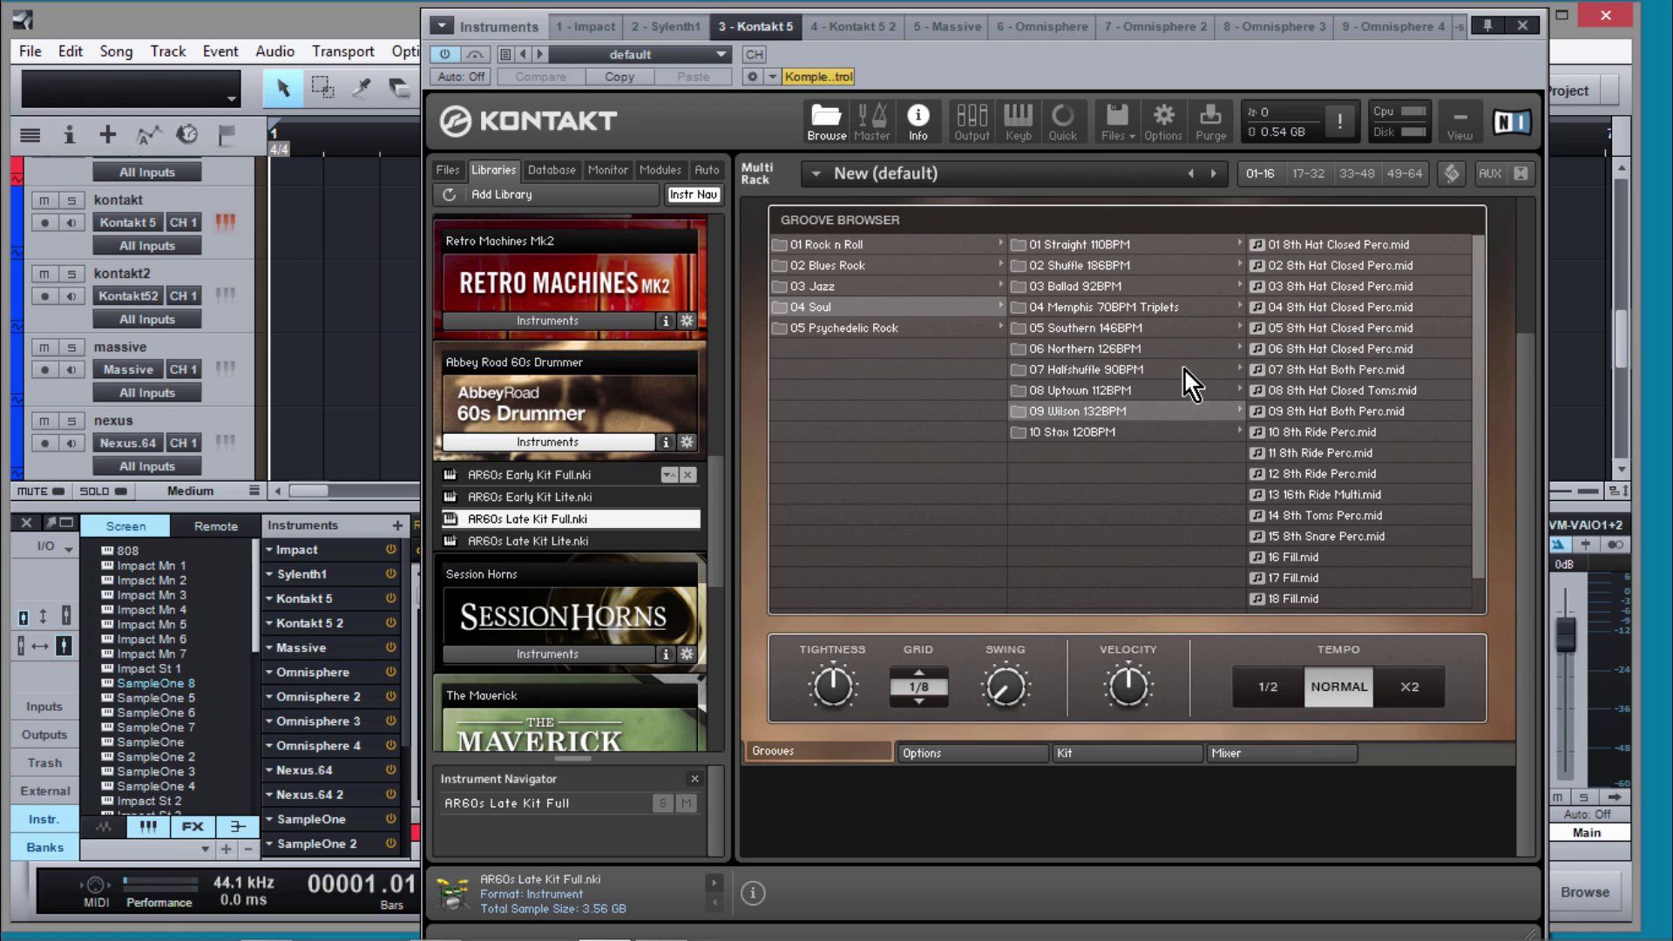
pyautogui.click(1186, 372)
pyautogui.click(1170, 310)
pyautogui.click(1168, 274)
pyautogui.click(1168, 247)
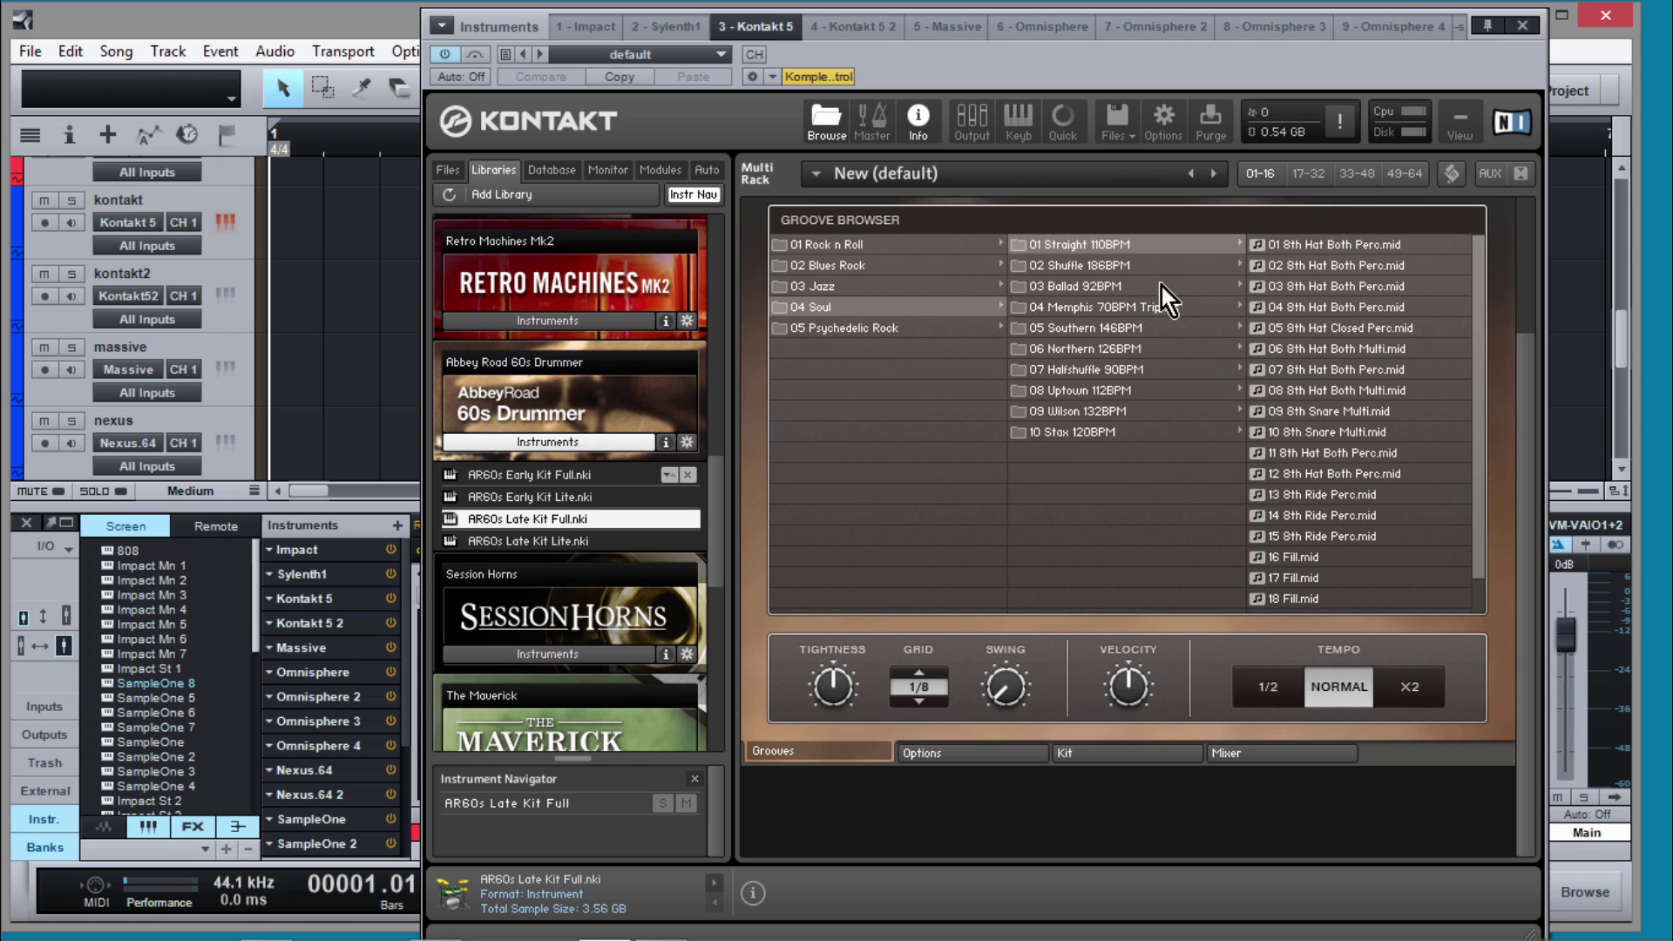
pyautogui.click(1156, 349)
pyautogui.click(1149, 390)
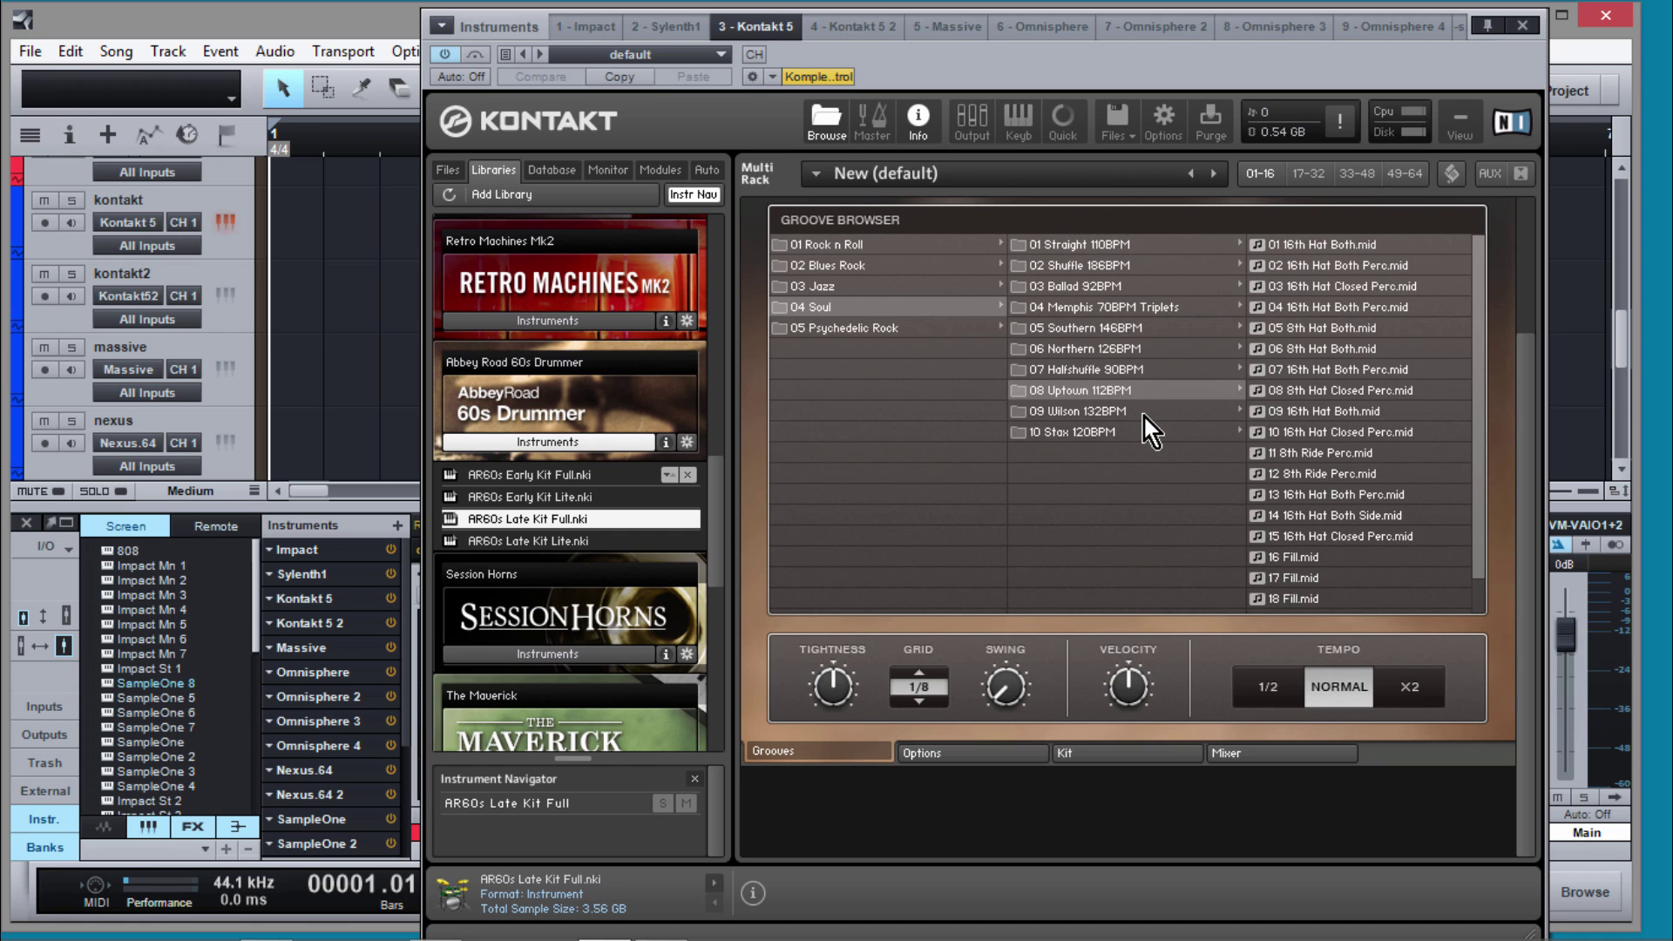
pyautogui.click(1147, 411)
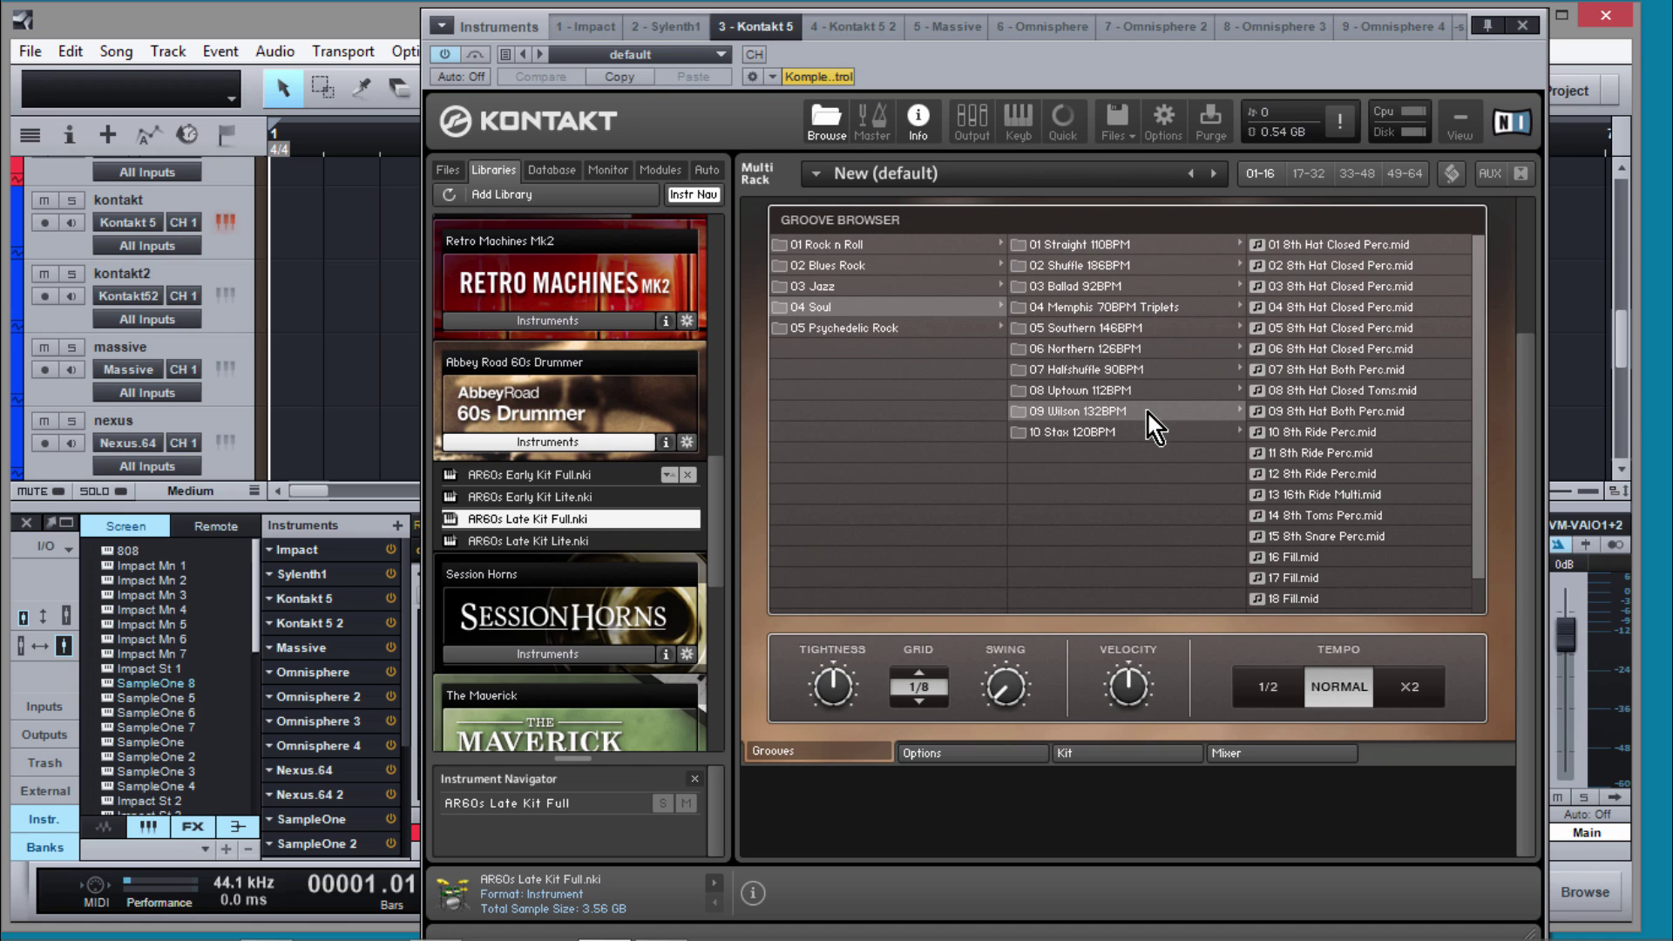
pyautogui.click(1147, 358)
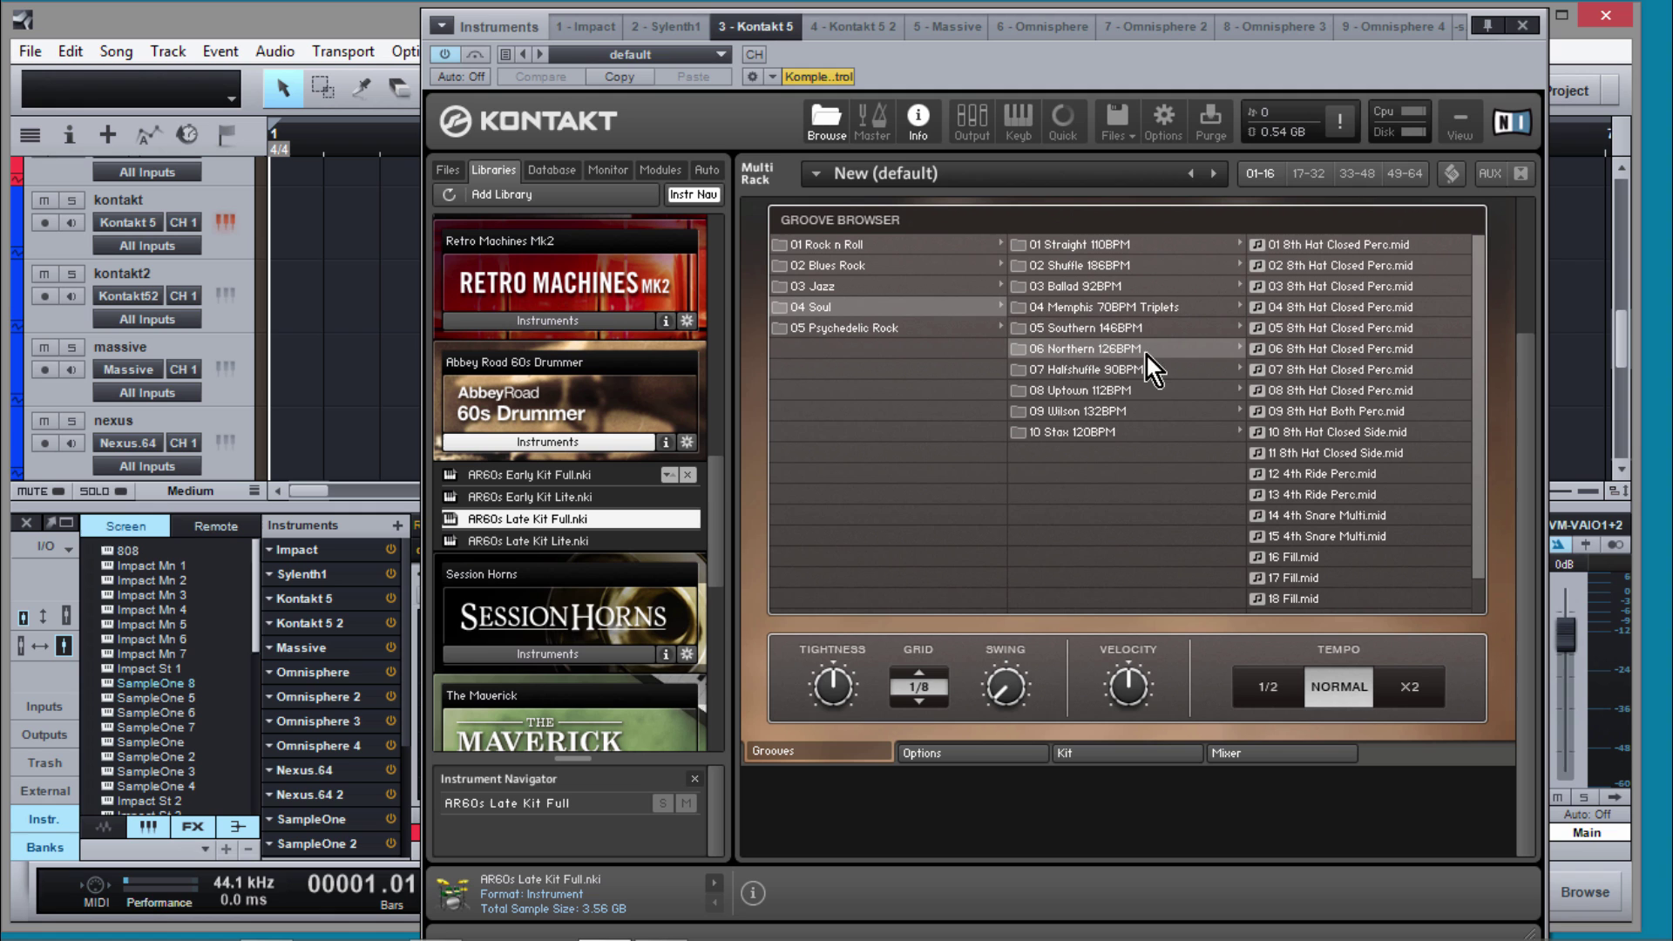
# Step: Lower Studio One's song tempo from 132 to 126, moving Kontakt aside and back
pyautogui.moveTo(960, 76); pyautogui.dragTo(436, 29)
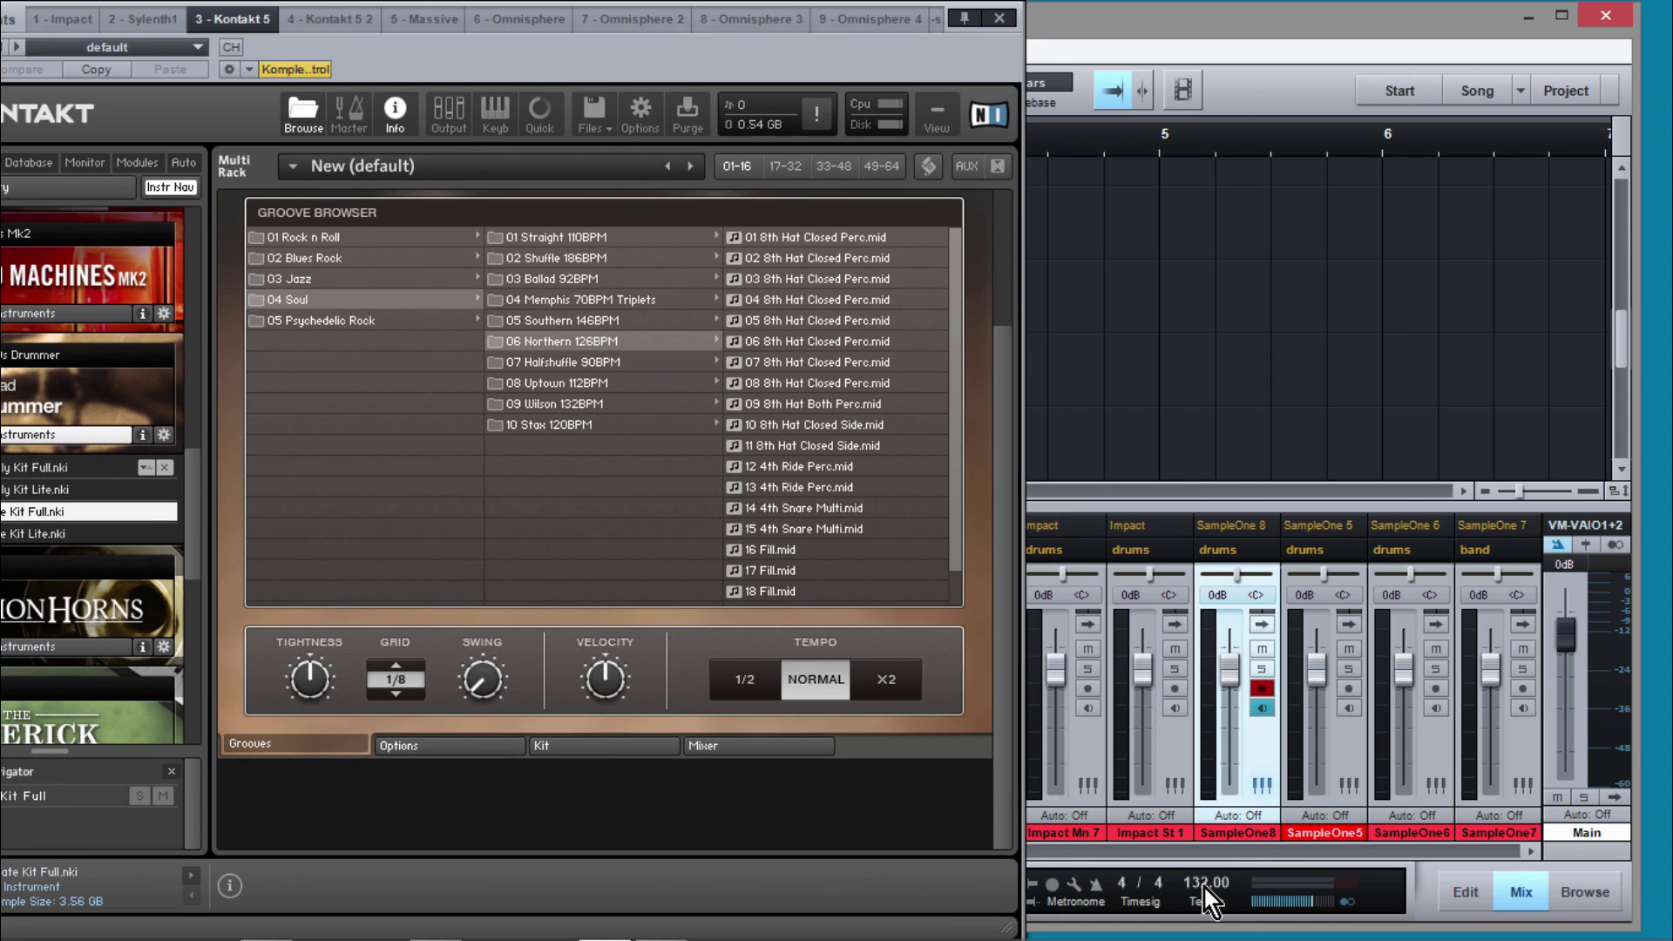
pyautogui.moveTo(1204, 886); pyautogui.dragTo(1205, 890)
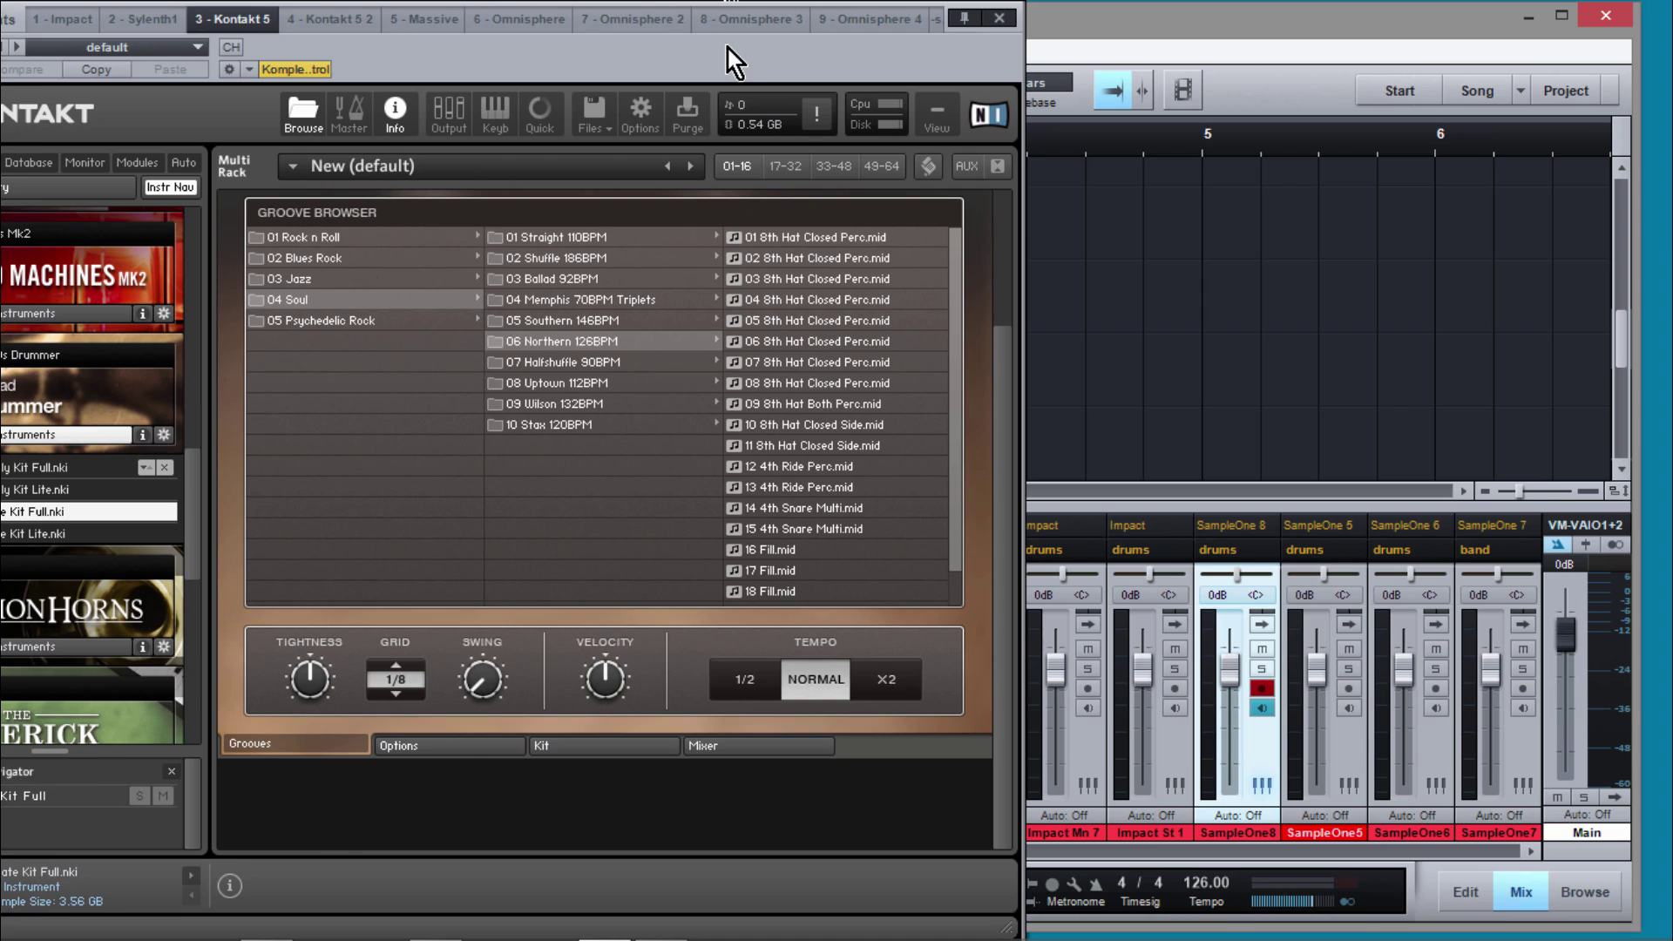
pyautogui.moveTo(728, 49); pyautogui.dragTo(1232, 49)
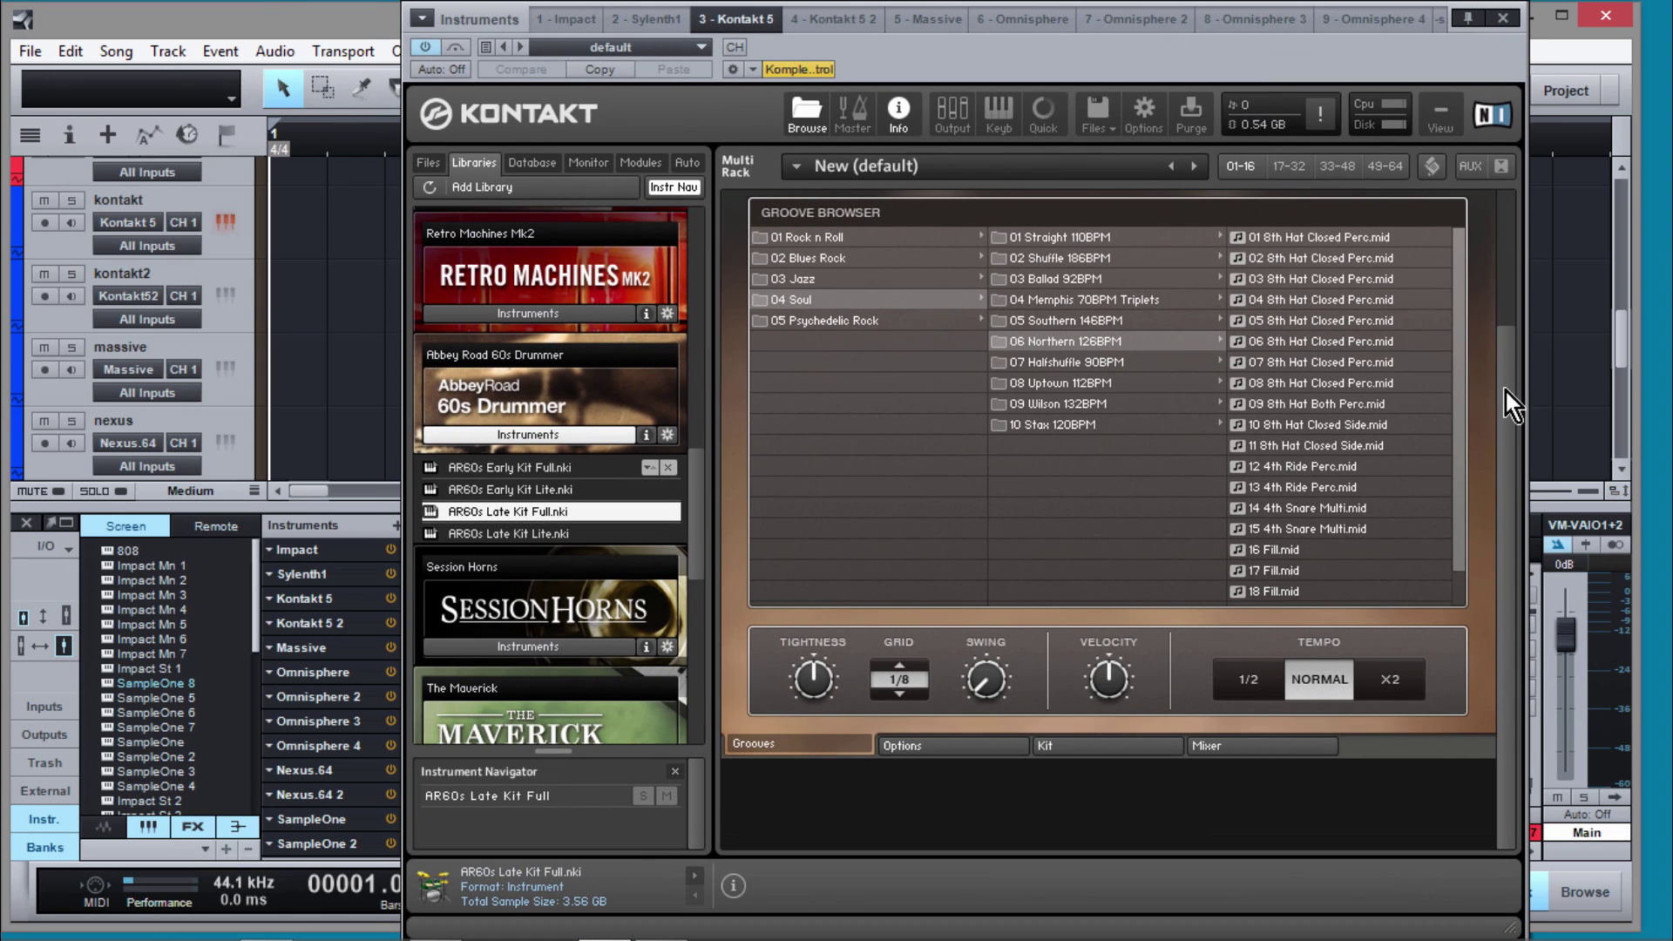
pyautogui.moveTo(1506, 393); pyautogui.dragTo(1518, 258)
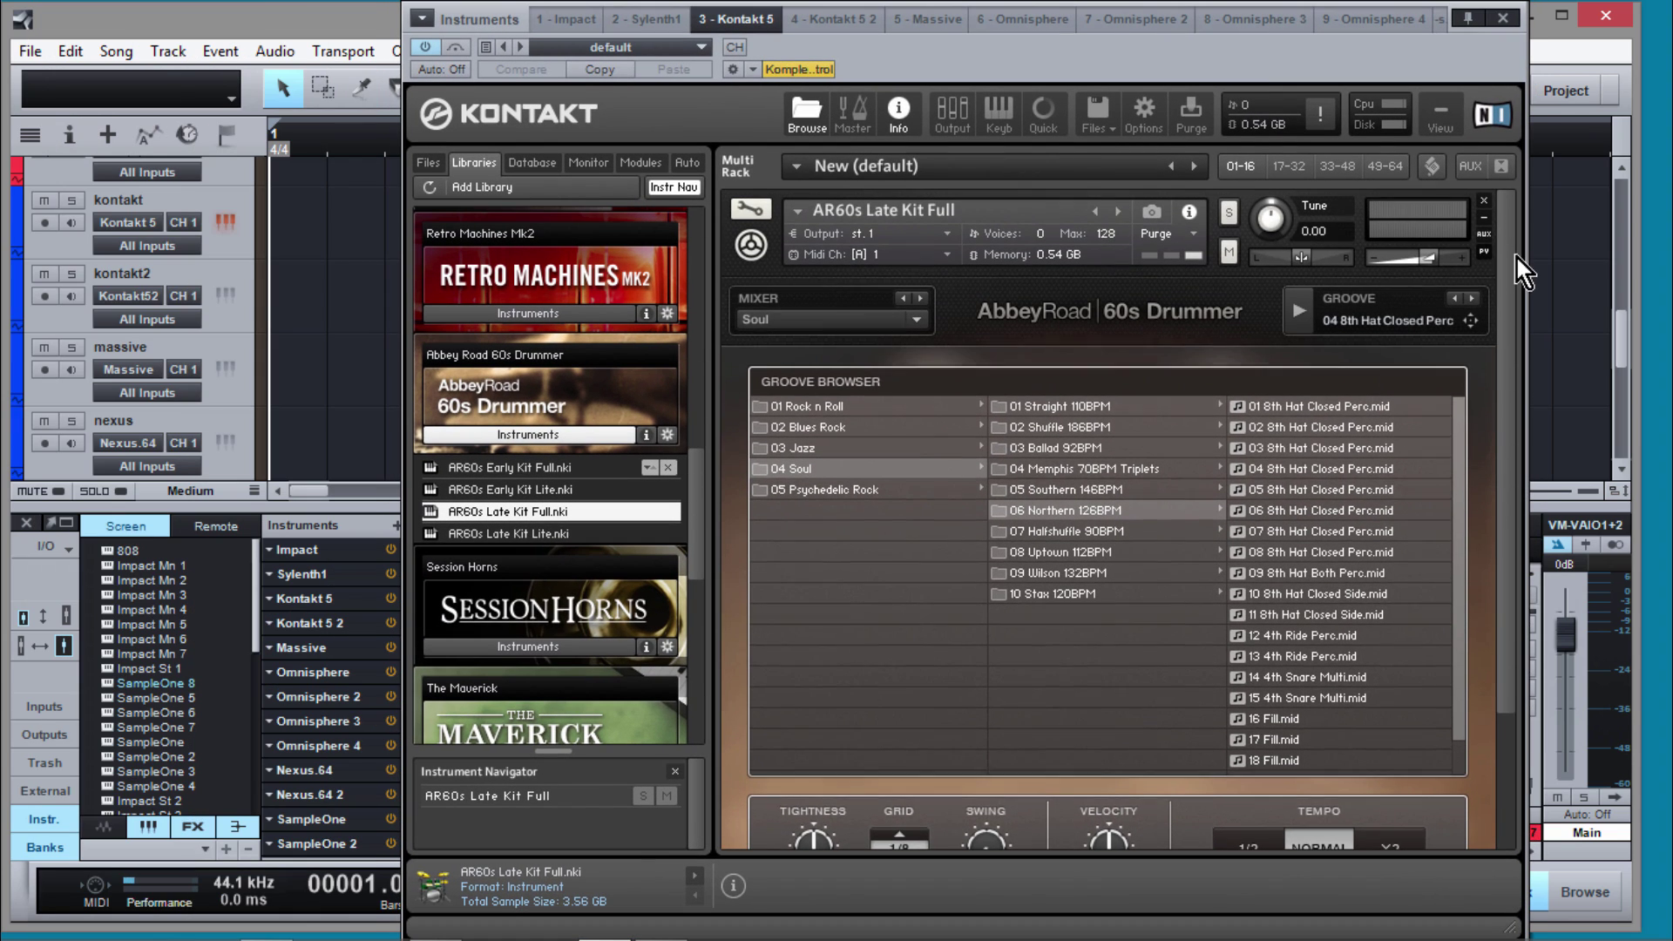
# Step: Choose the 01 8th Hat Closed Perc groove and start previewing it
pyautogui.click(1285, 415)
pyautogui.click(1473, 300)
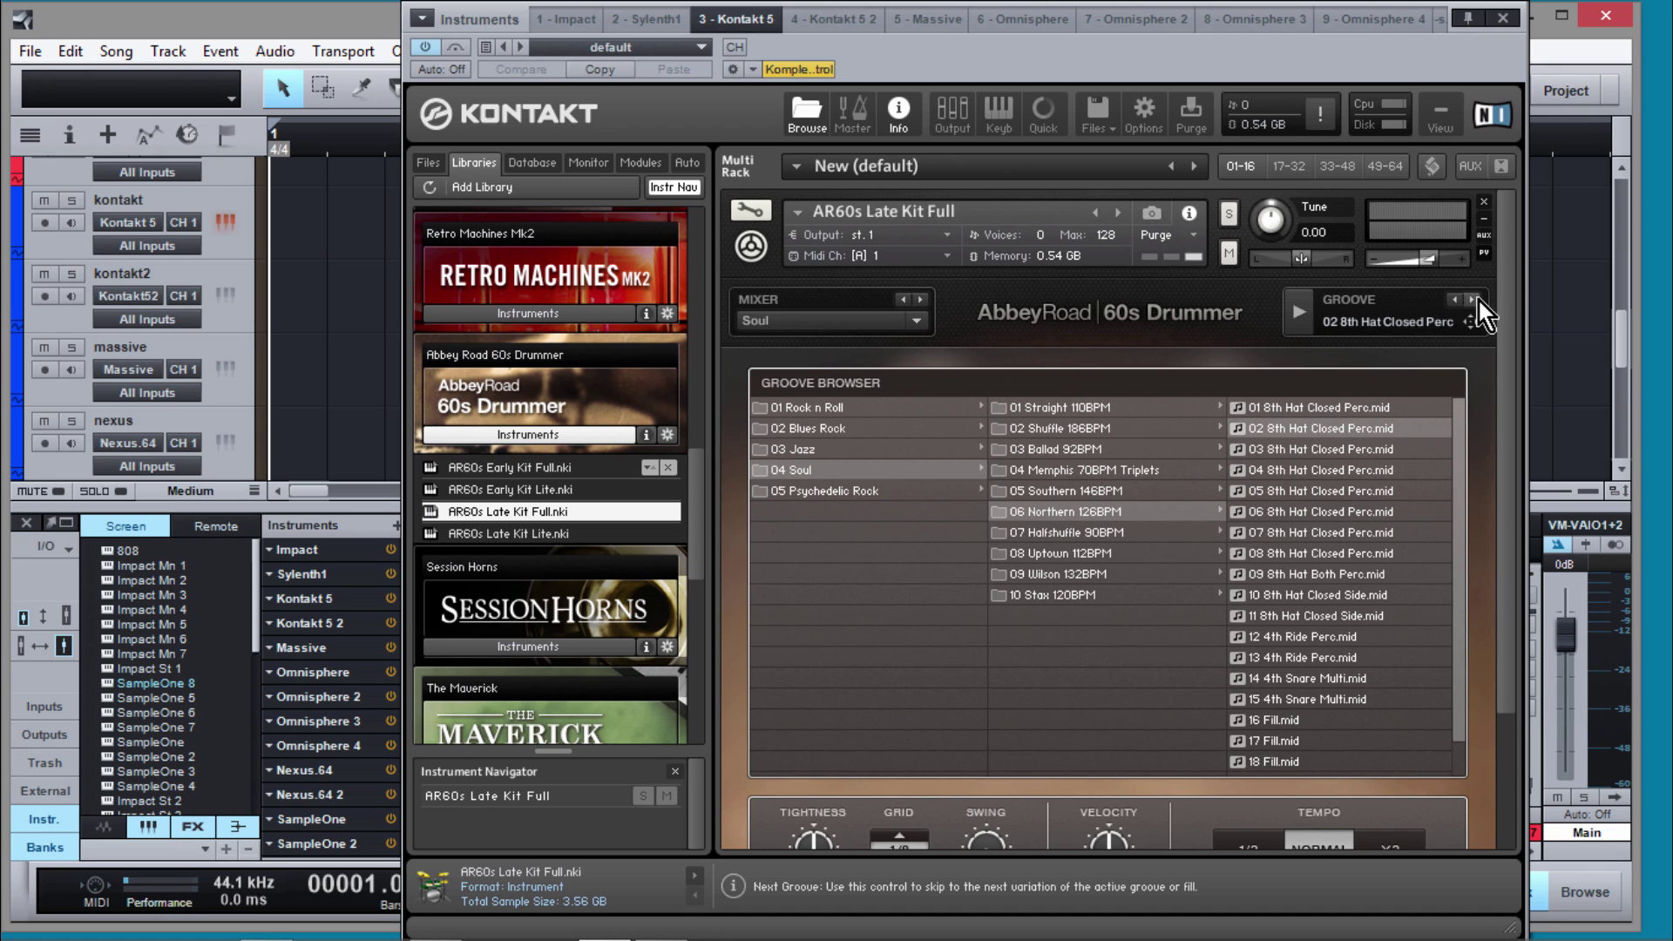
pyautogui.click(1473, 299)
pyautogui.click(1473, 302)
pyautogui.click(1454, 301)
pyautogui.click(1454, 300)
pyautogui.click(1454, 301)
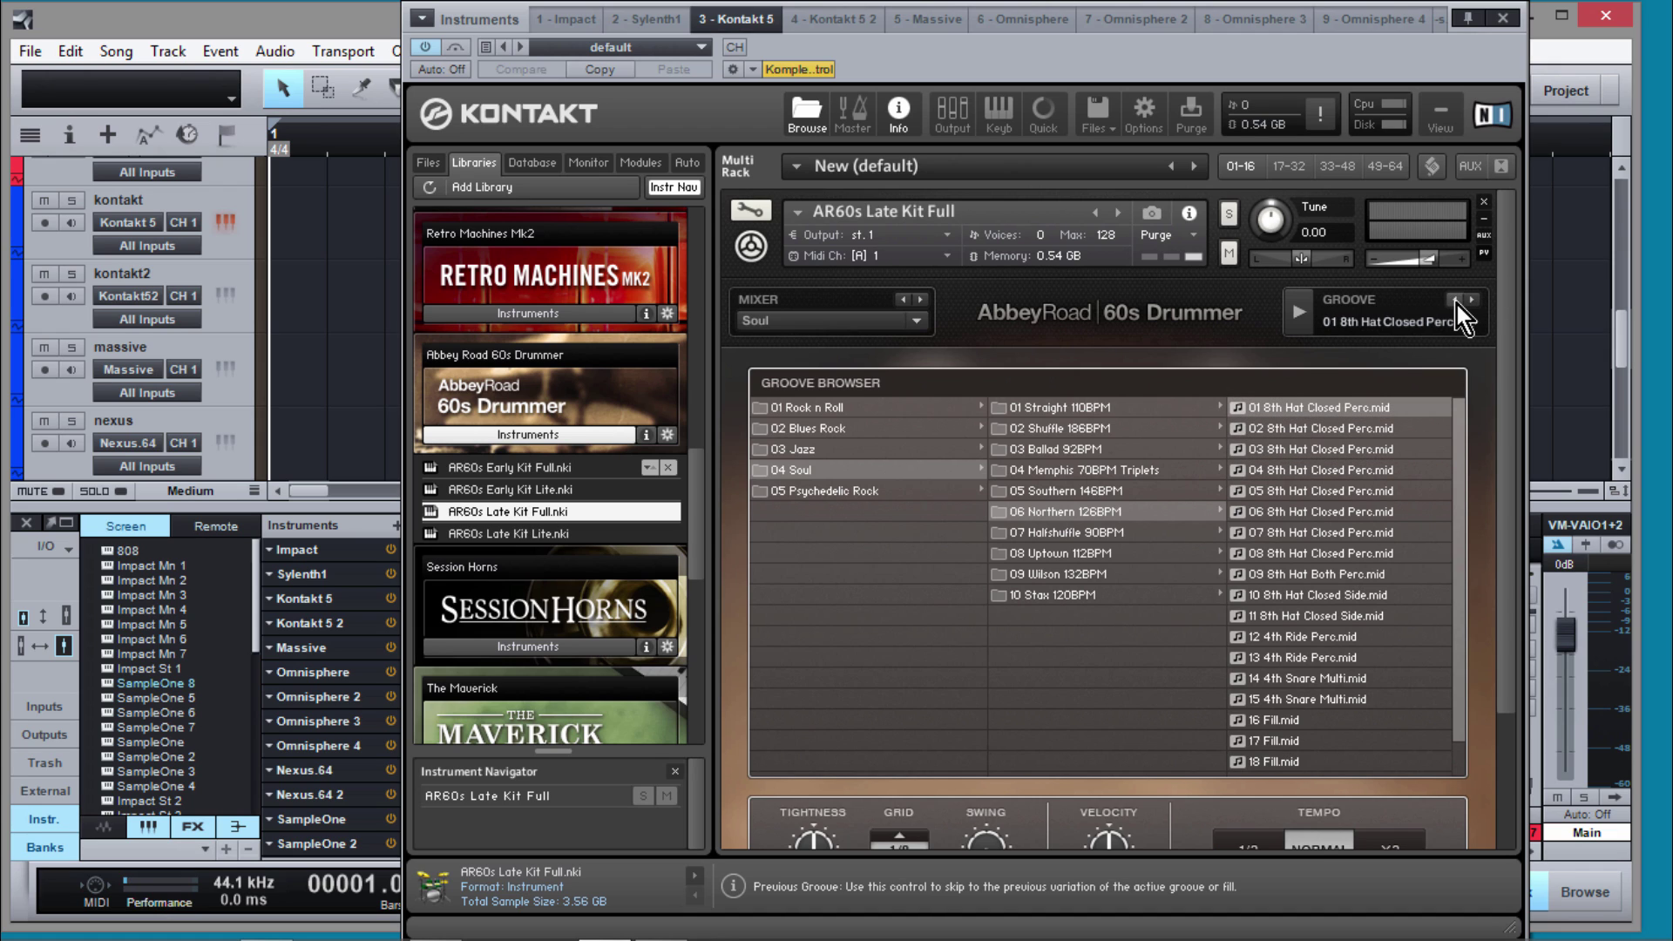
pyautogui.click(1300, 322)
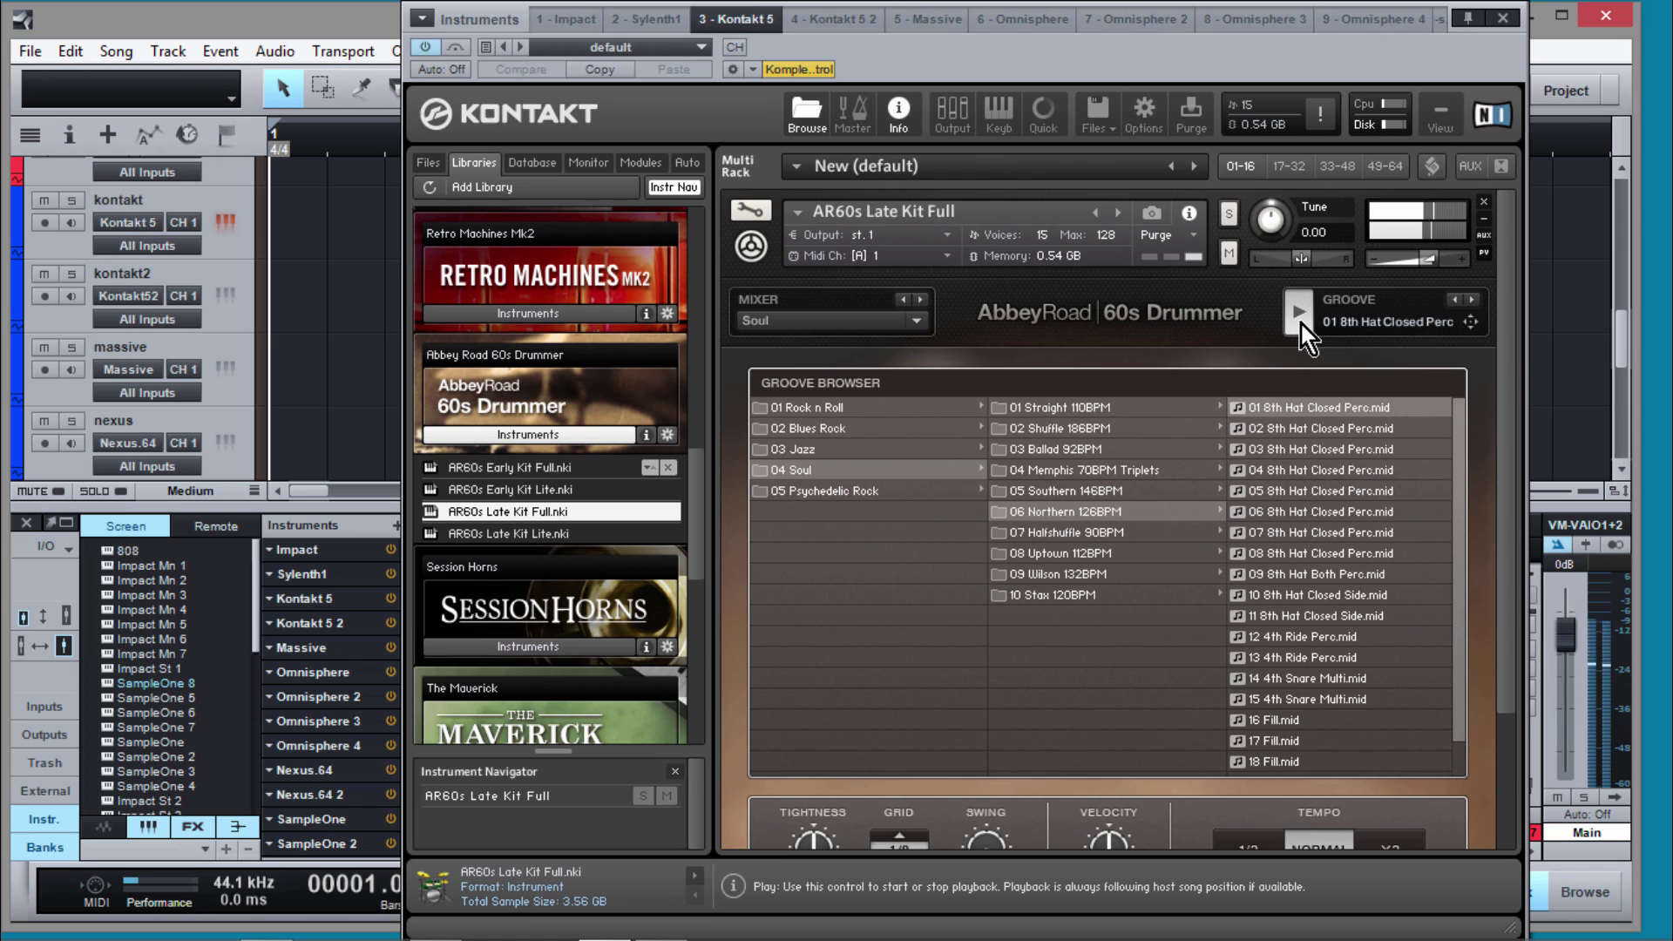
# Step: Audition the 02 through 06 8th Hat Closed Perc grooves in turn
pyautogui.click(1475, 301)
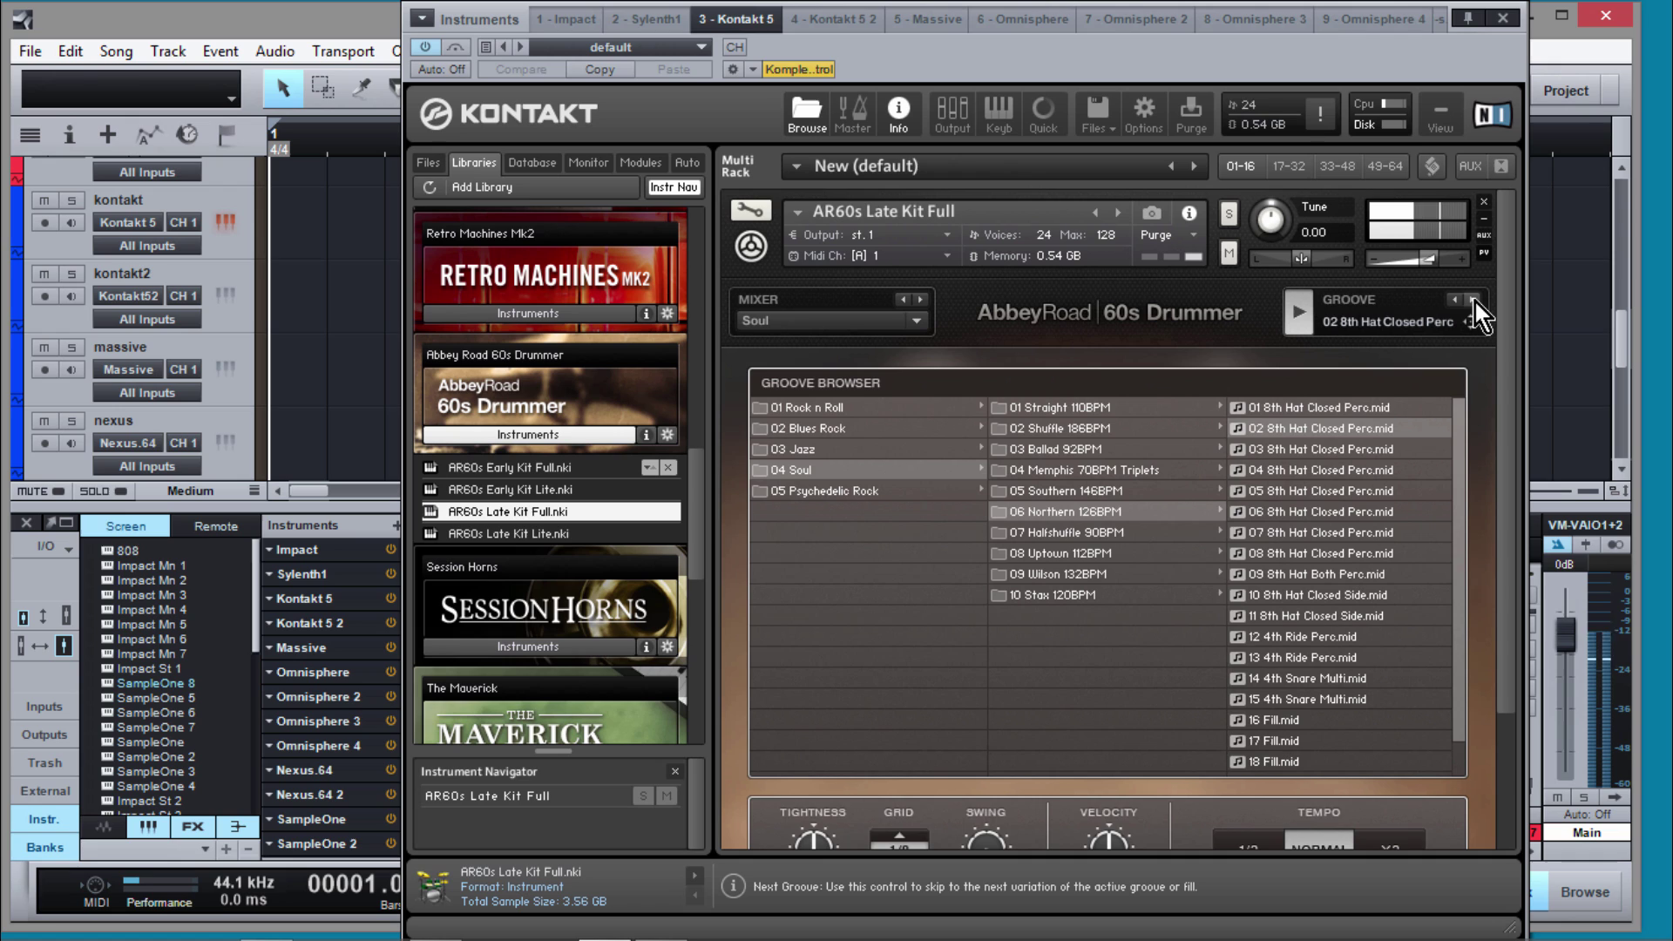
pyautogui.click(1475, 301)
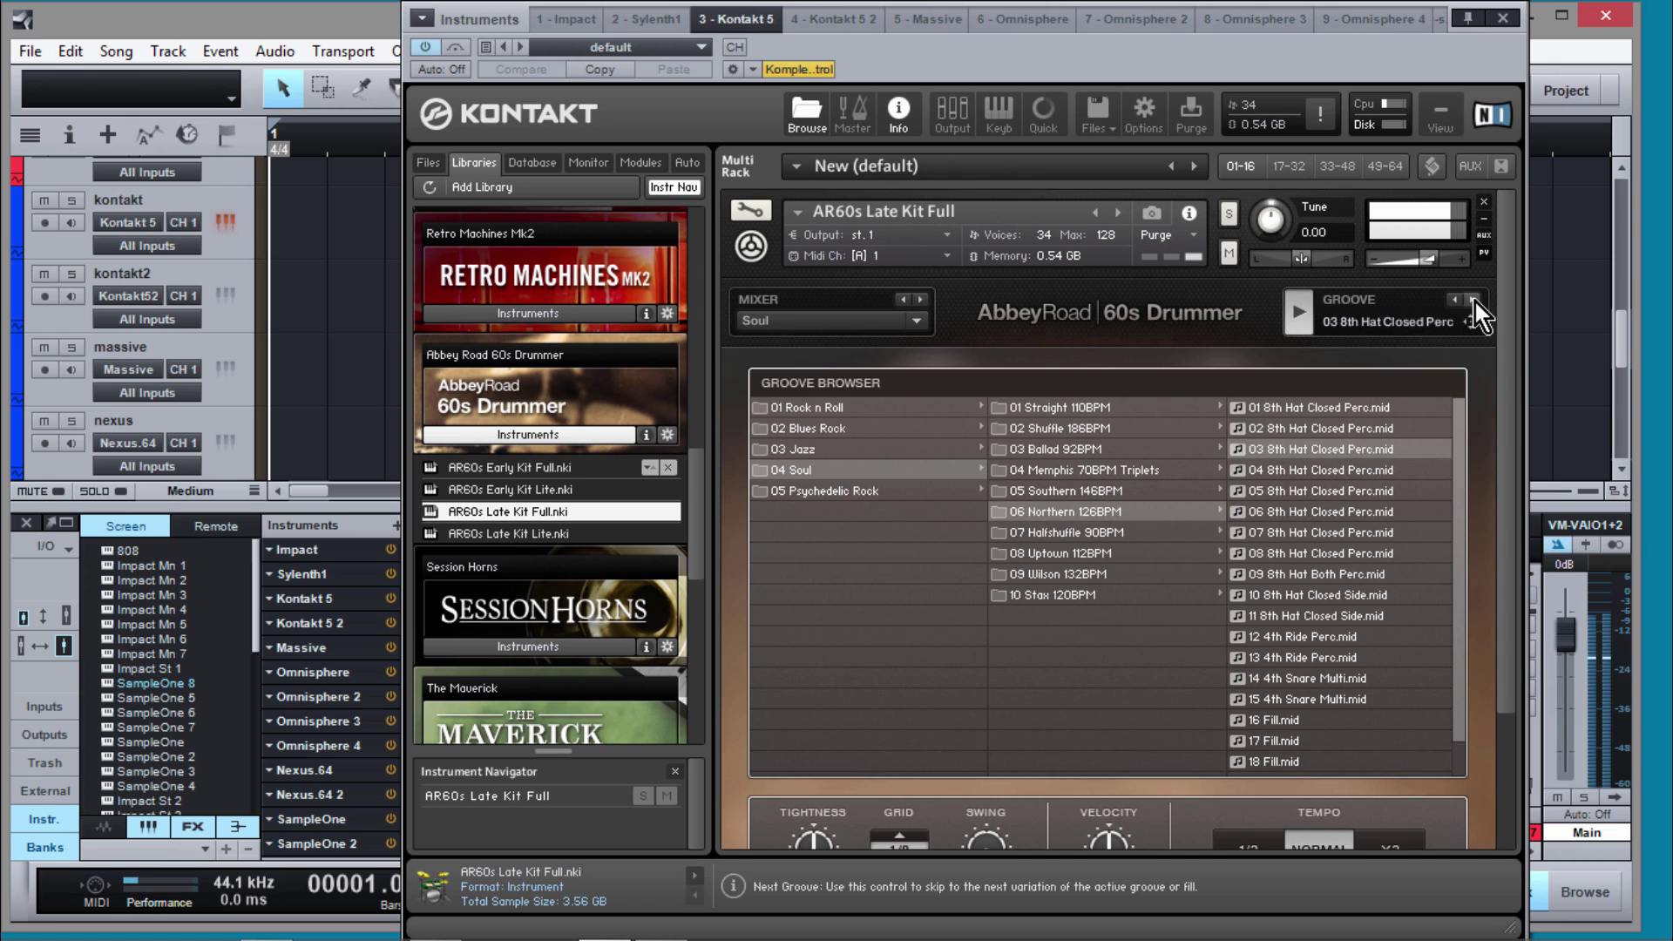
pyautogui.click(1475, 300)
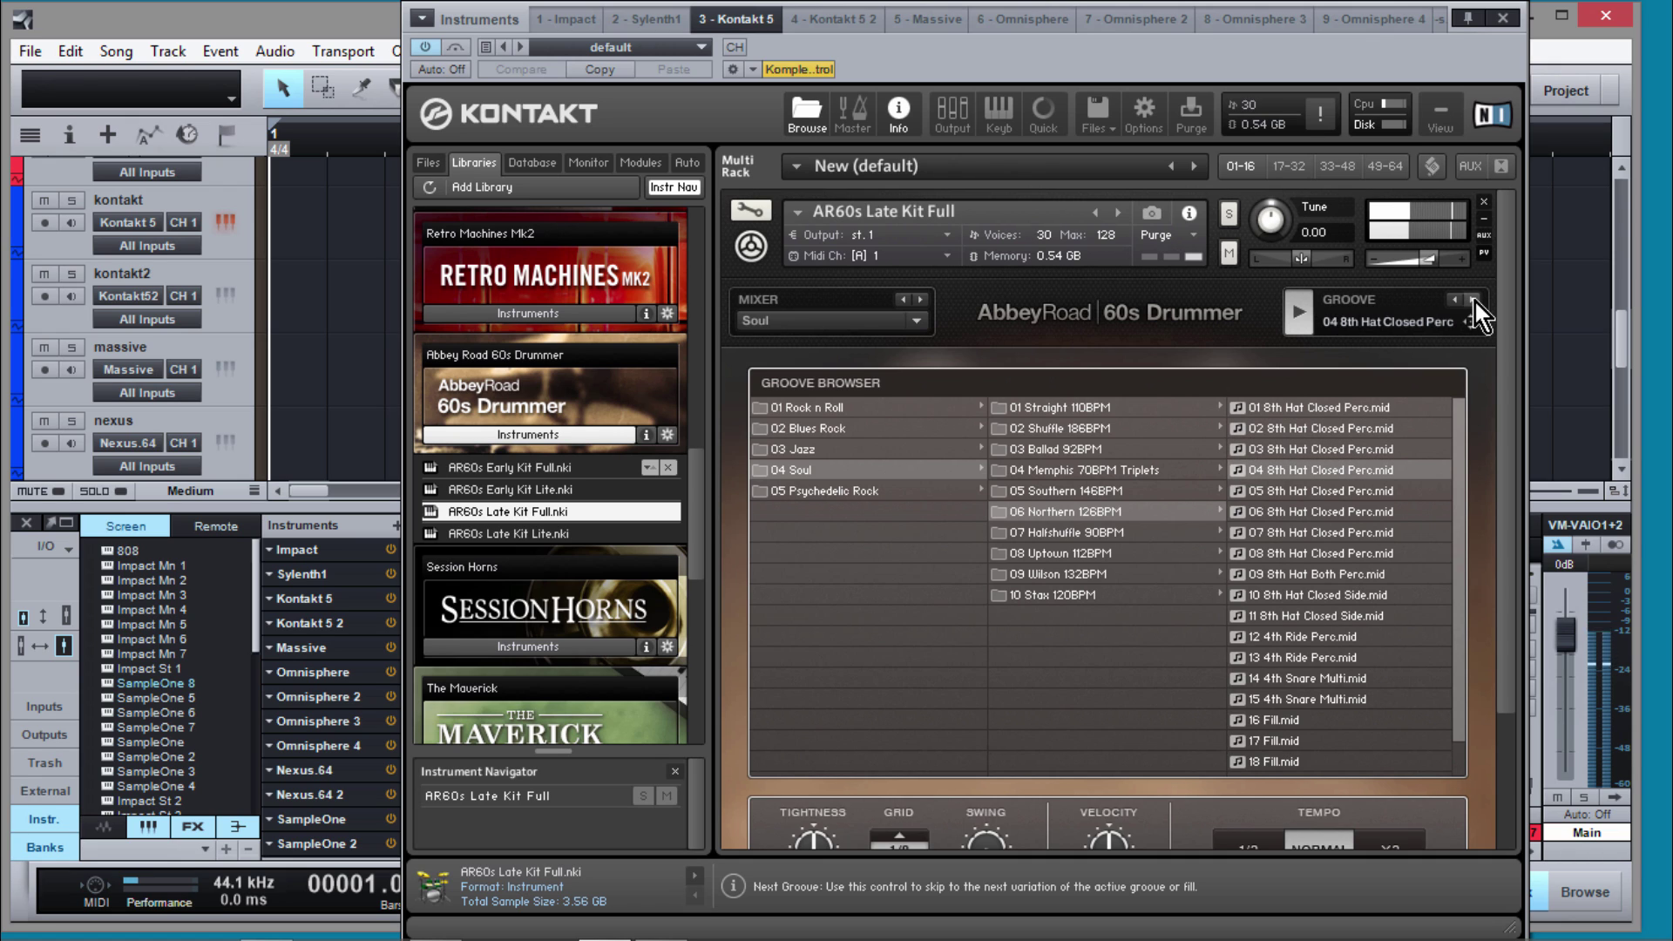
pyautogui.click(1475, 301)
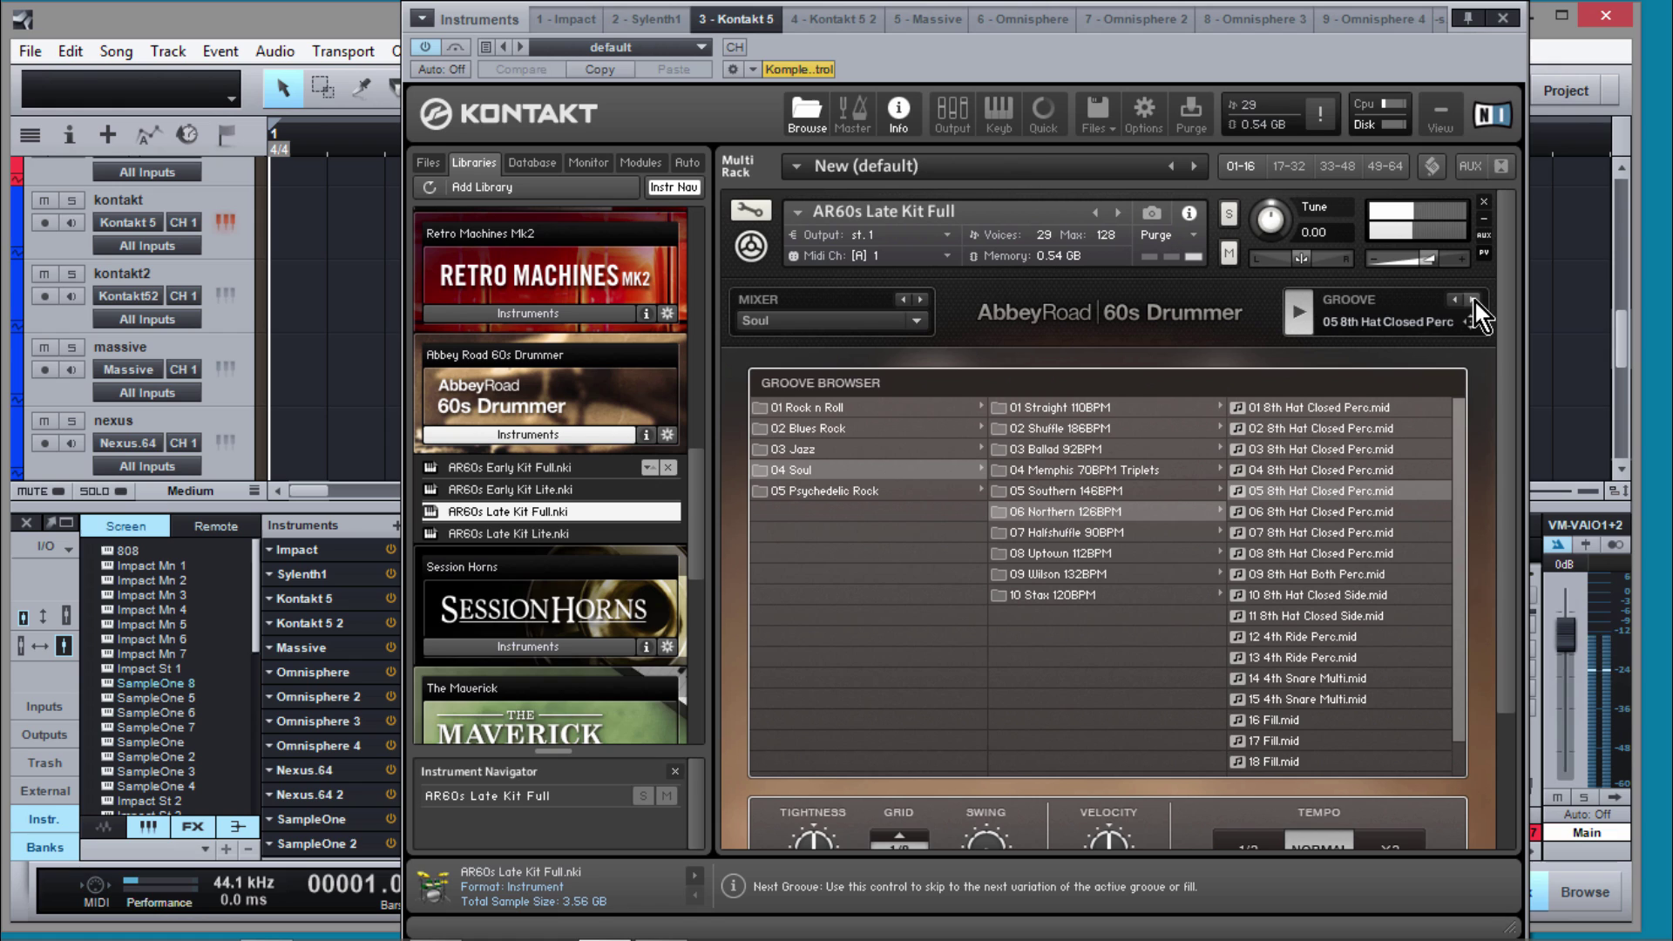
pyautogui.click(1475, 301)
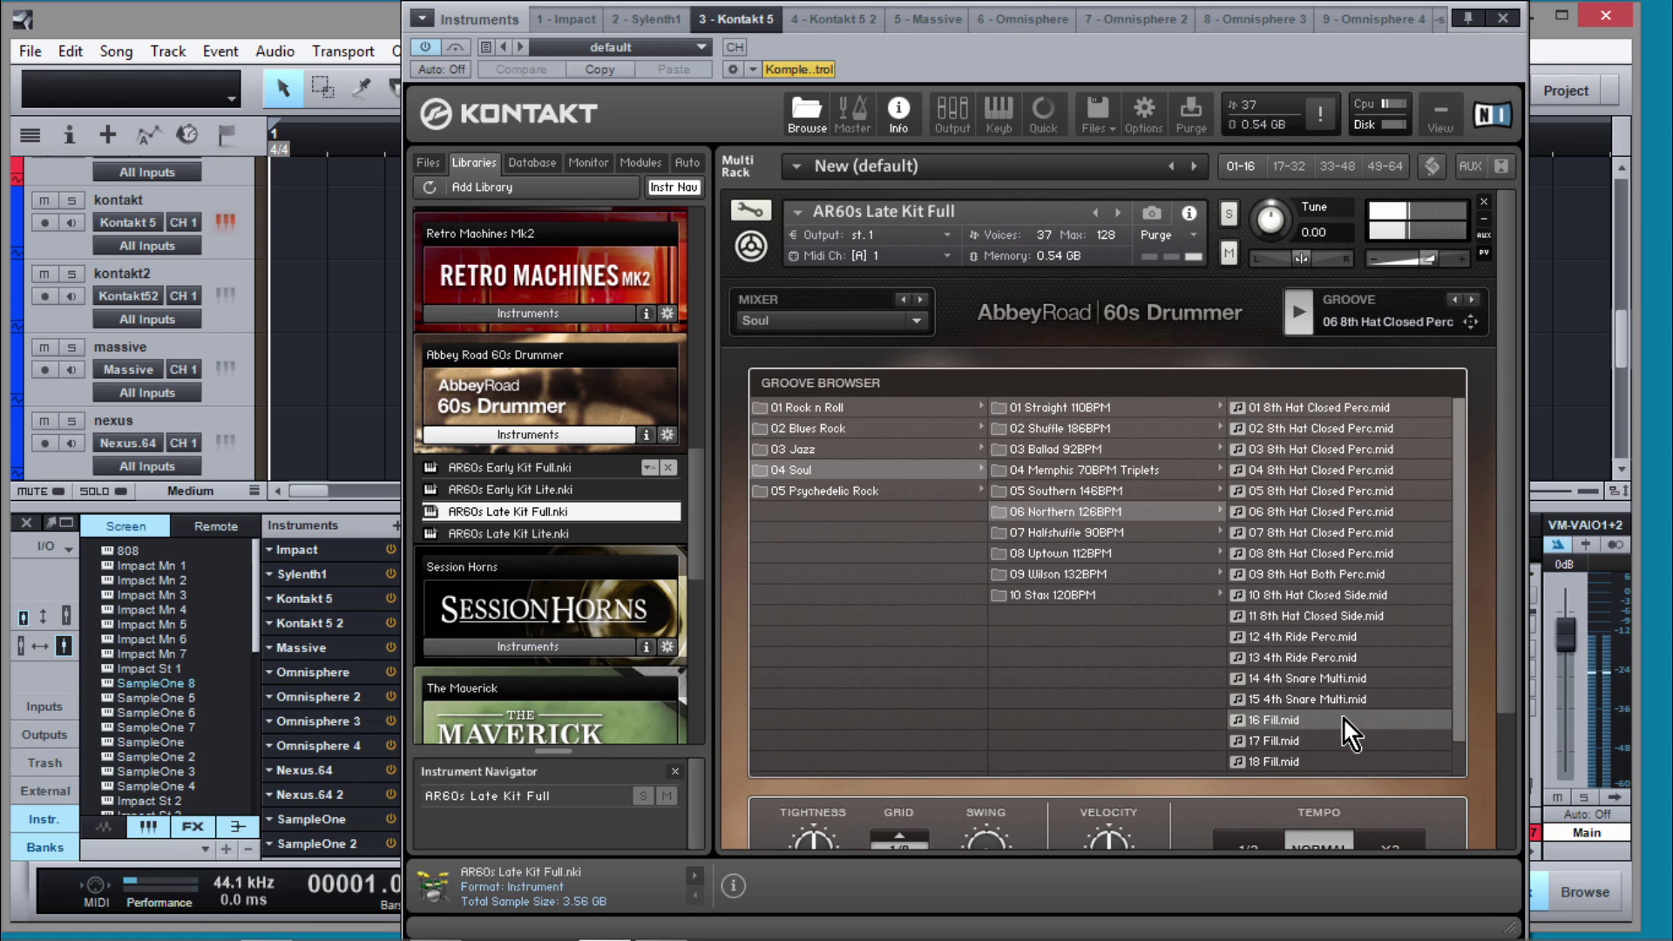
# Step: Load 16 Fill, step through 17 Fill to 18 Fill, and stop the preview
pyautogui.click(1297, 721)
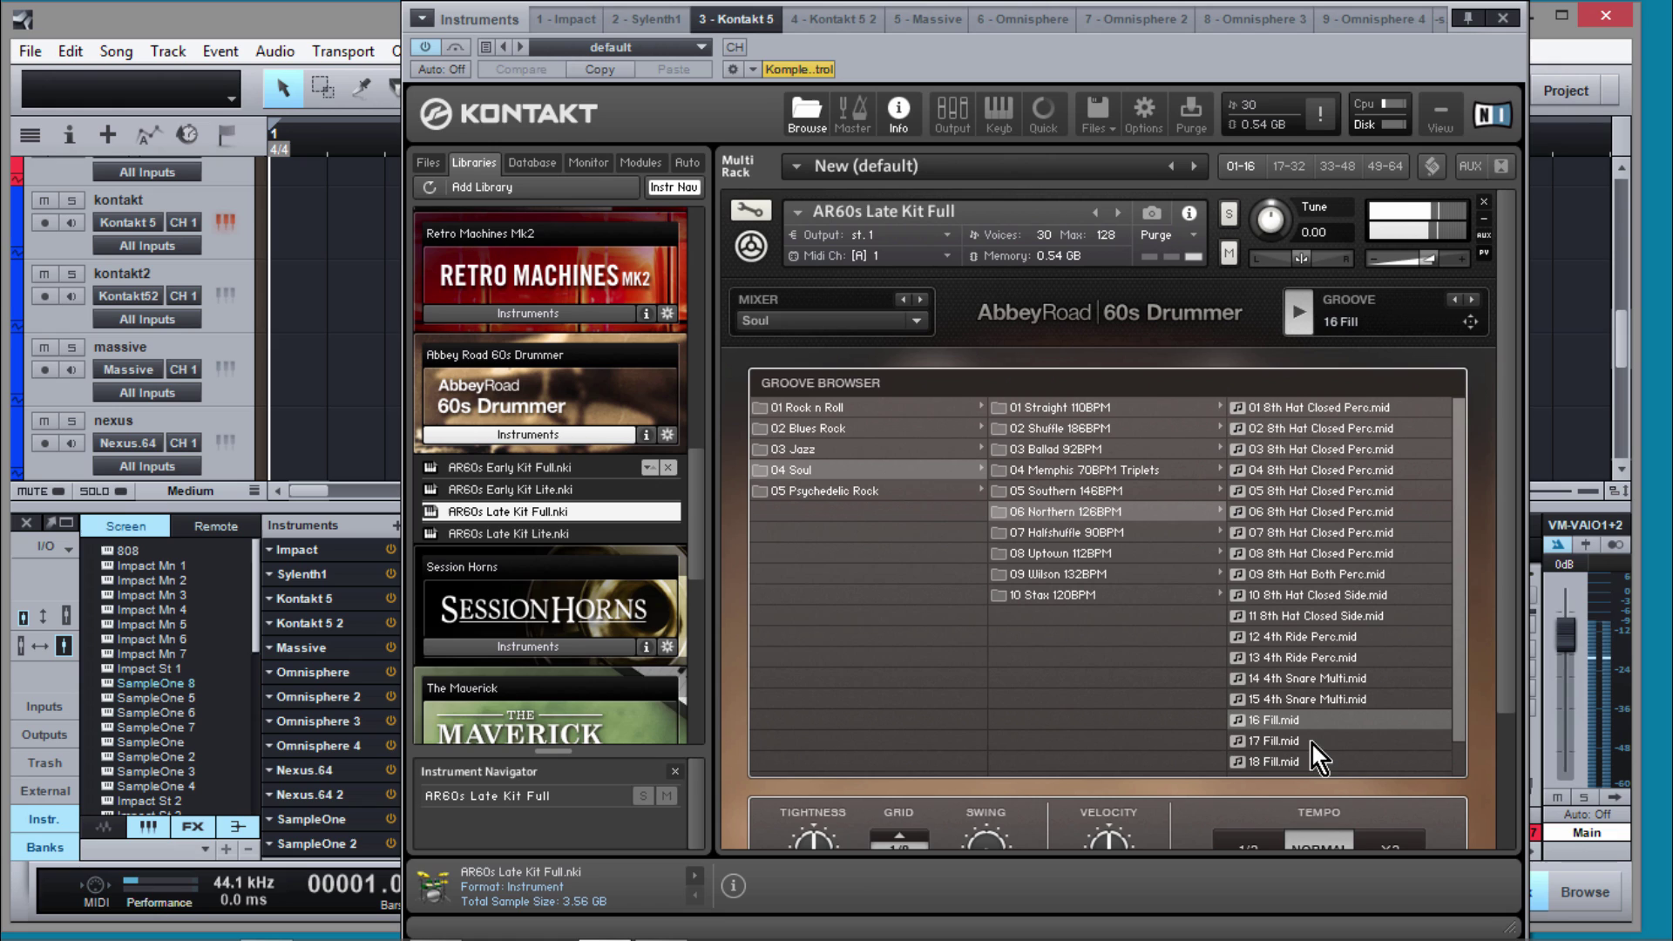
pyautogui.click(1473, 303)
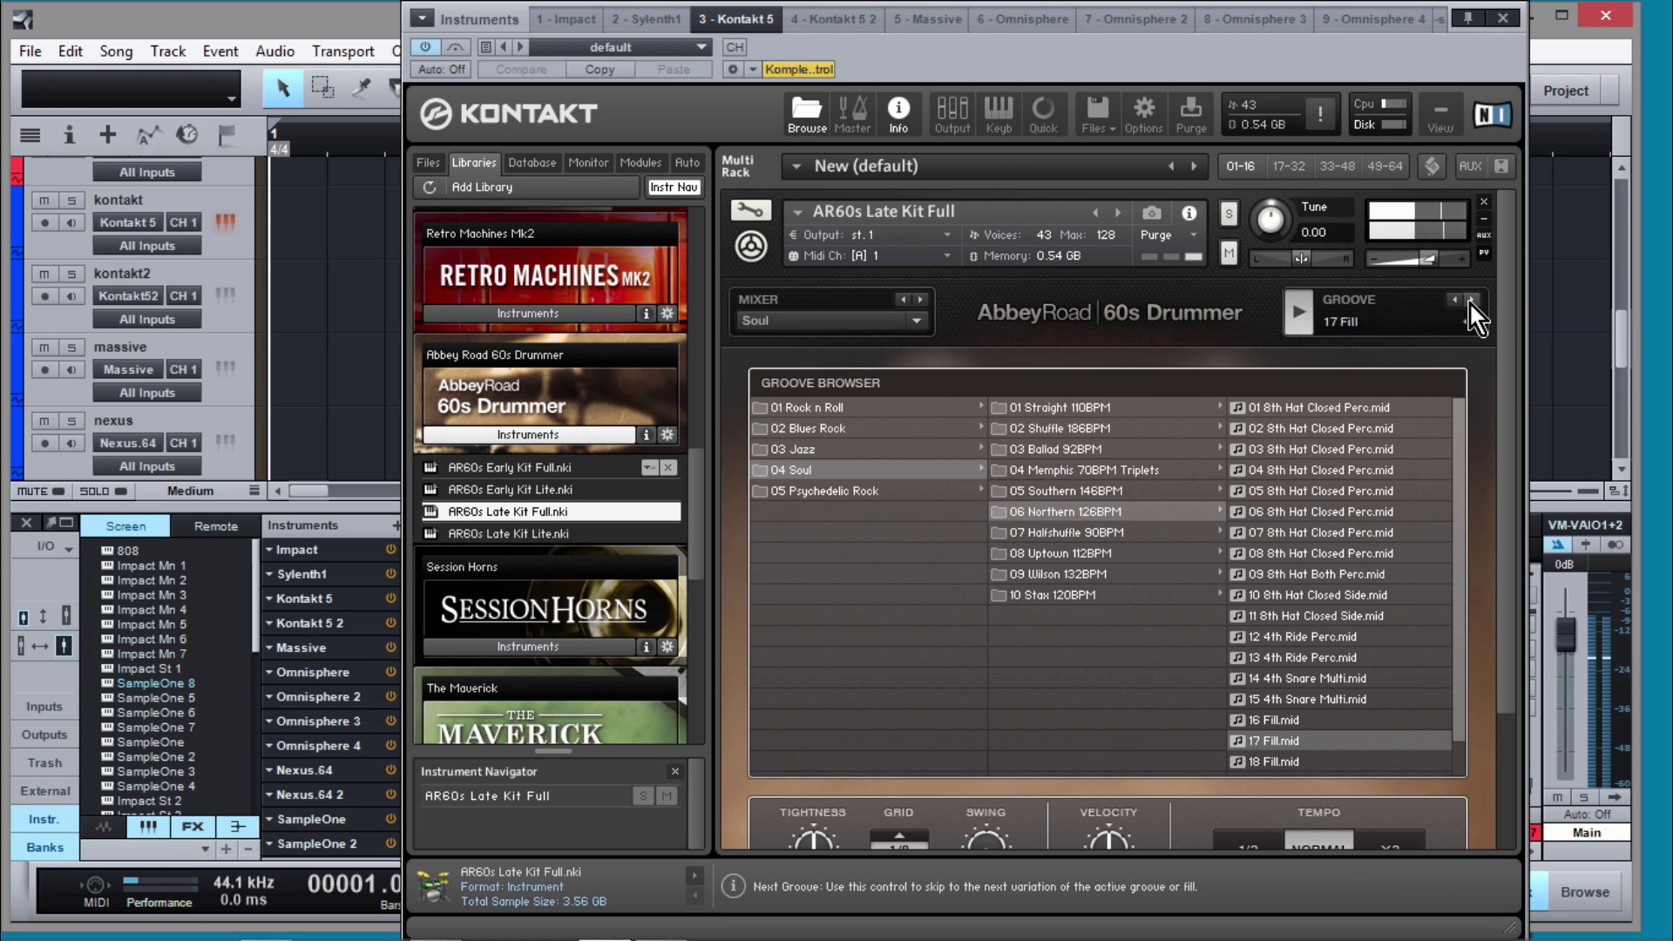
pyautogui.click(1471, 302)
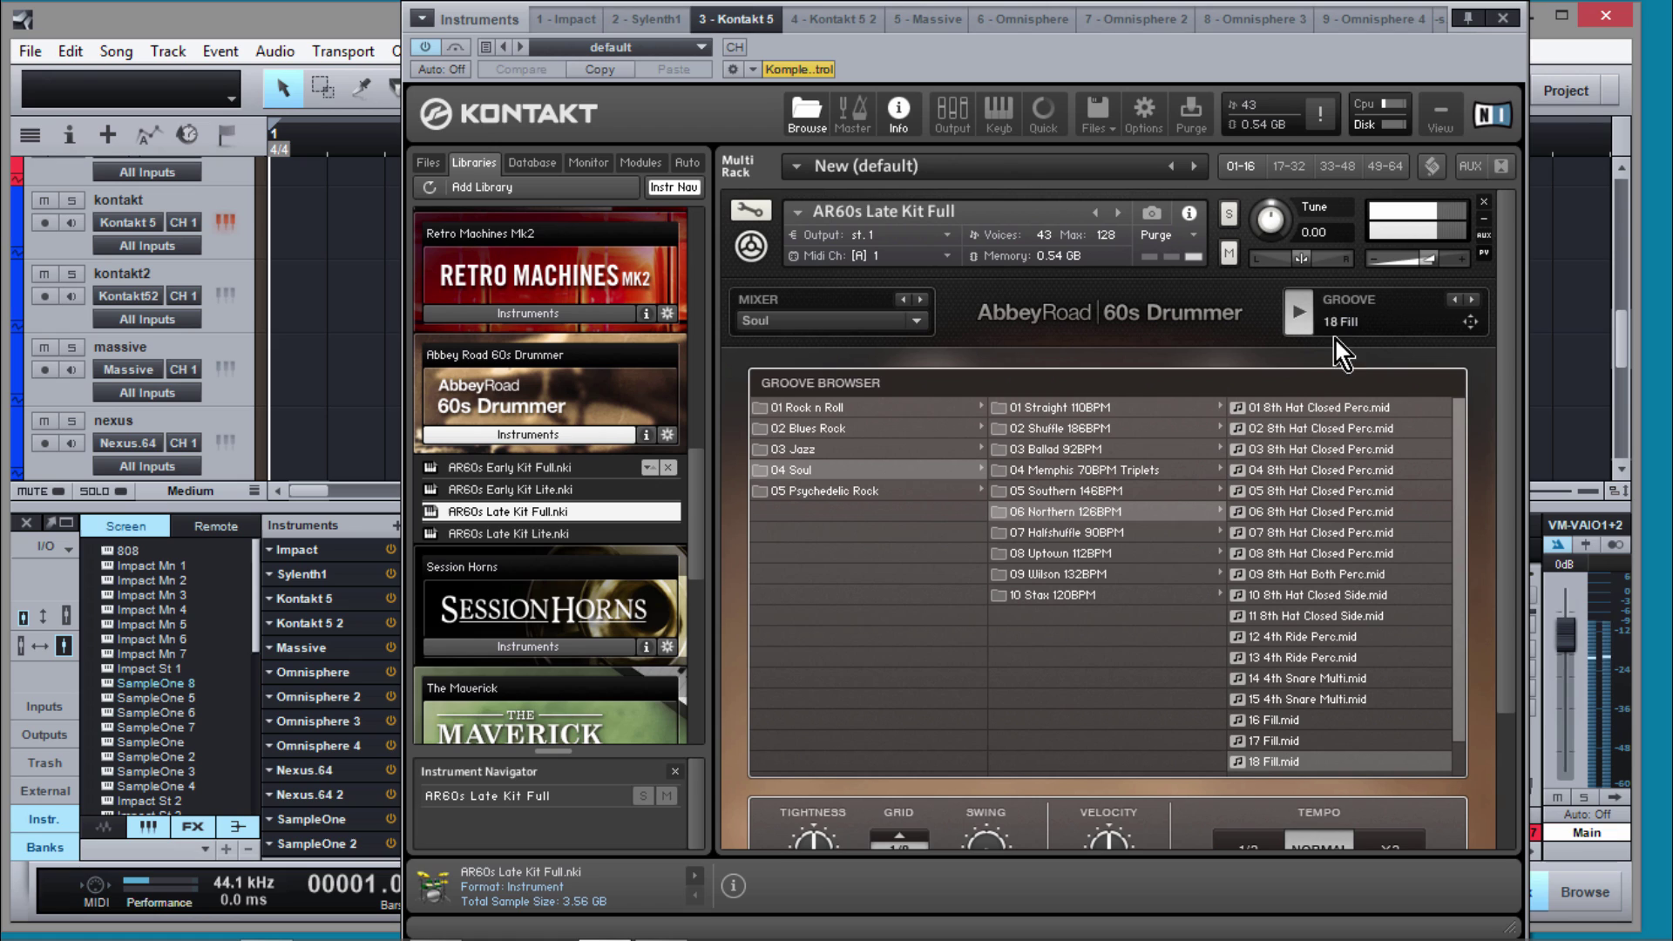
pyautogui.click(1297, 321)
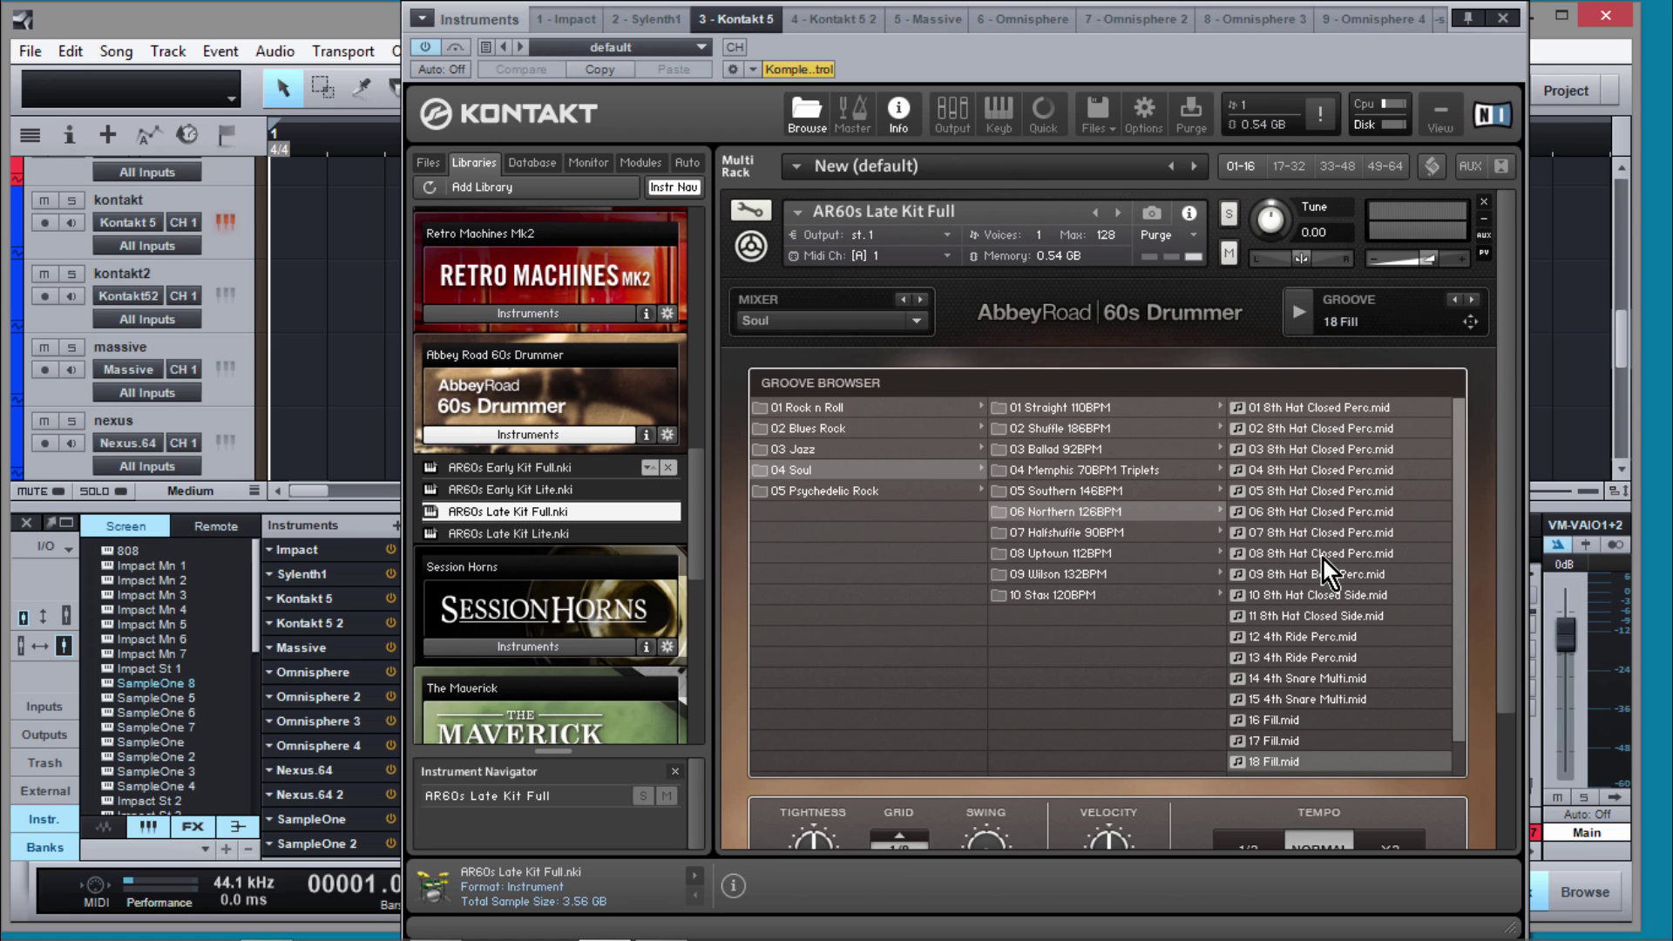
# Step: Play and stop the 18 Fill groove preview, then shift Kontakt's window right
pyautogui.click(1300, 323)
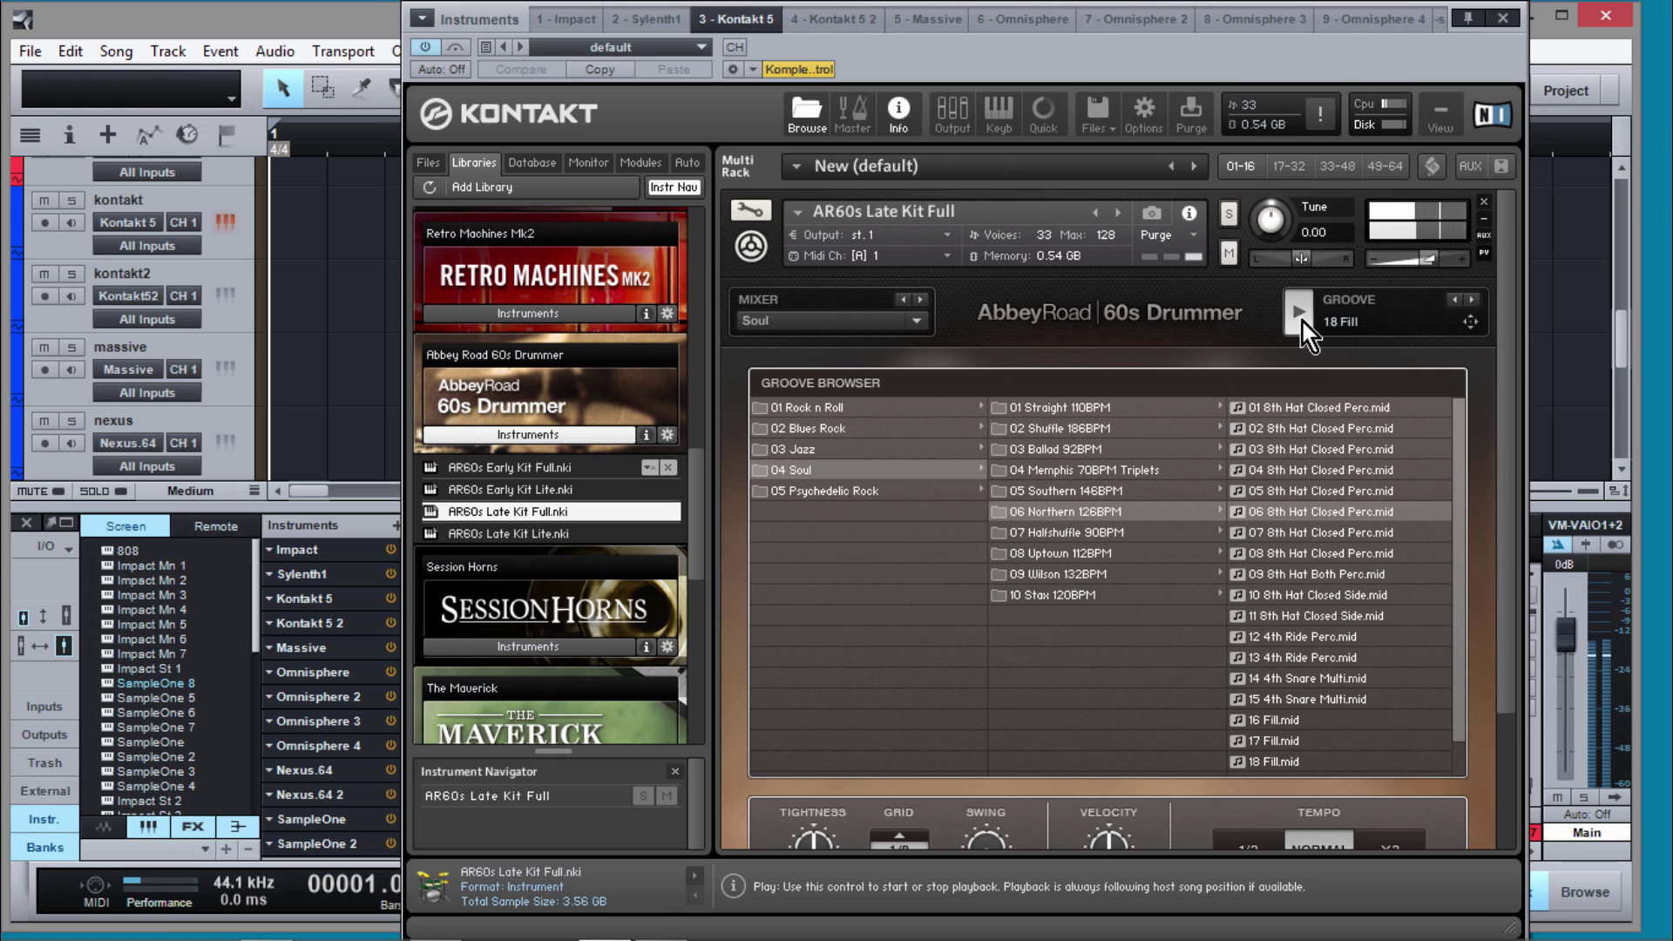
pyautogui.click(1305, 314)
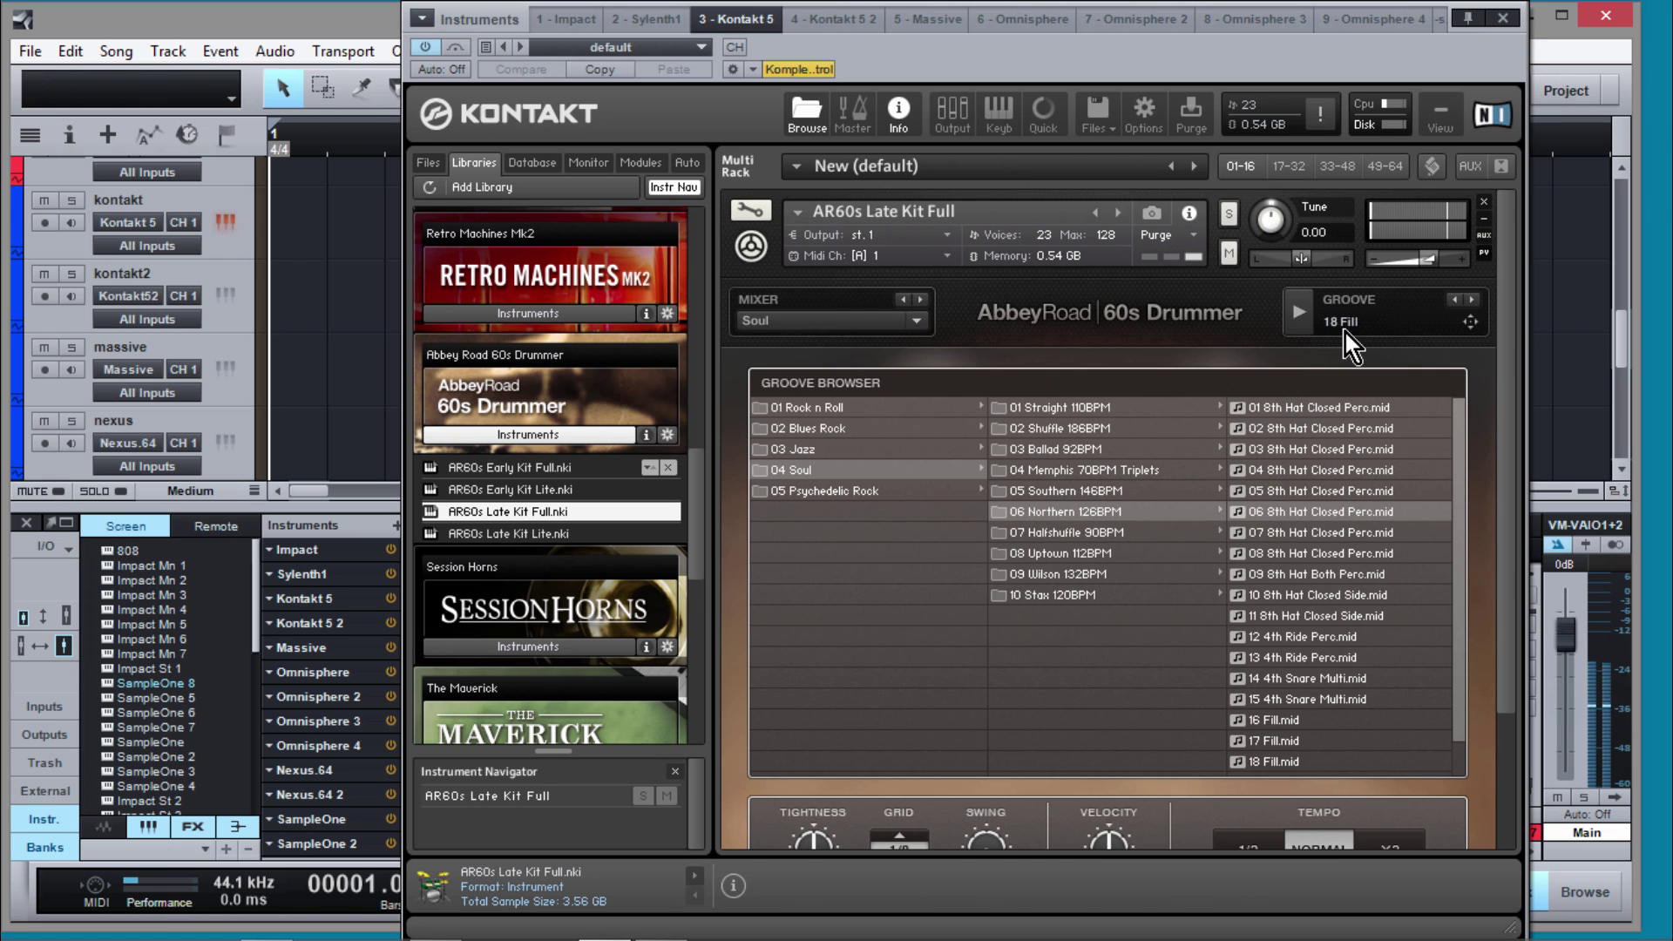
pyautogui.moveTo(1257, 61); pyautogui.dragTo(1330, 55)
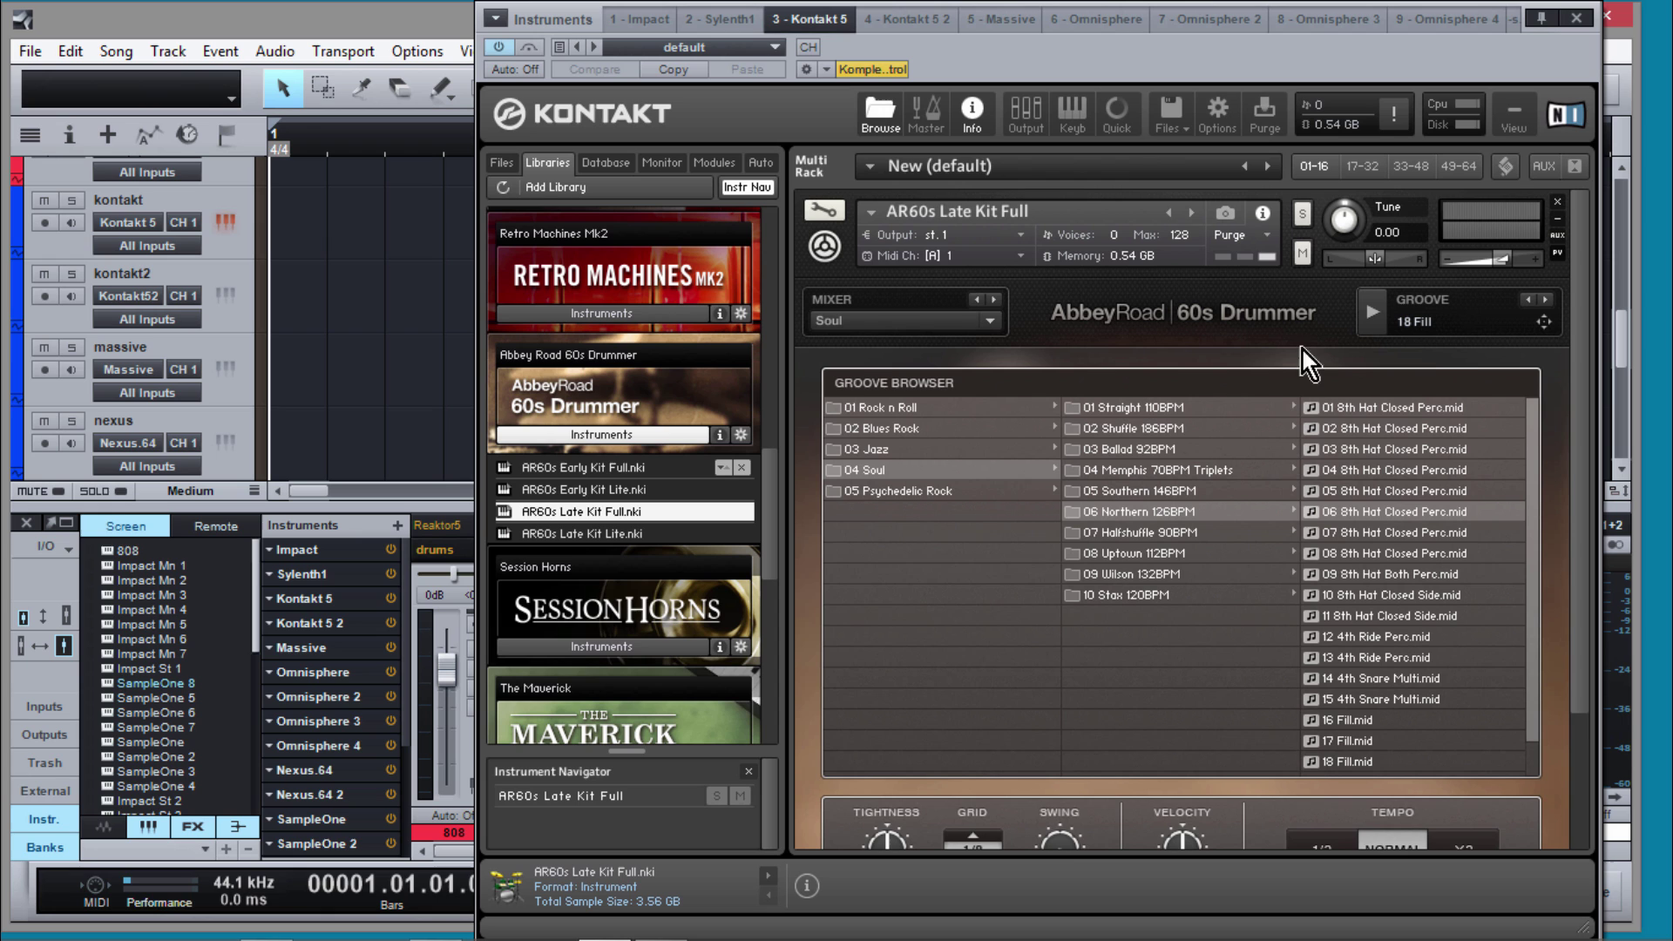
# Step: Show the drum kit view and turn on Select by MIDI
pyautogui.scroll(-3, 1571, 435)
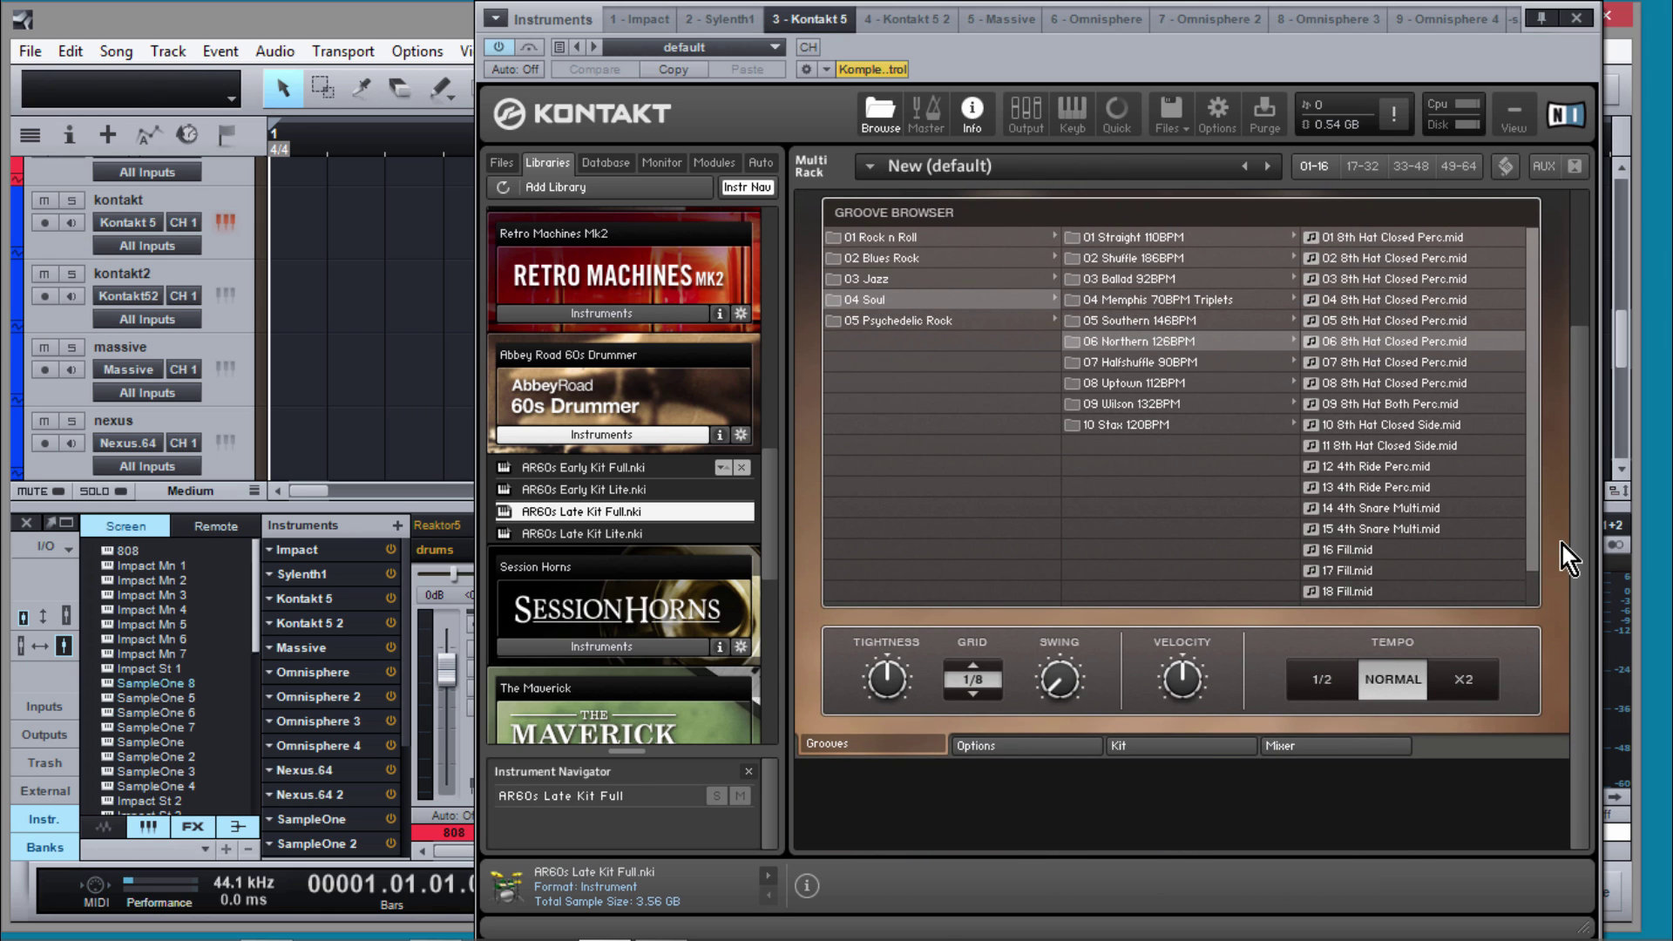
pyautogui.click(1186, 746)
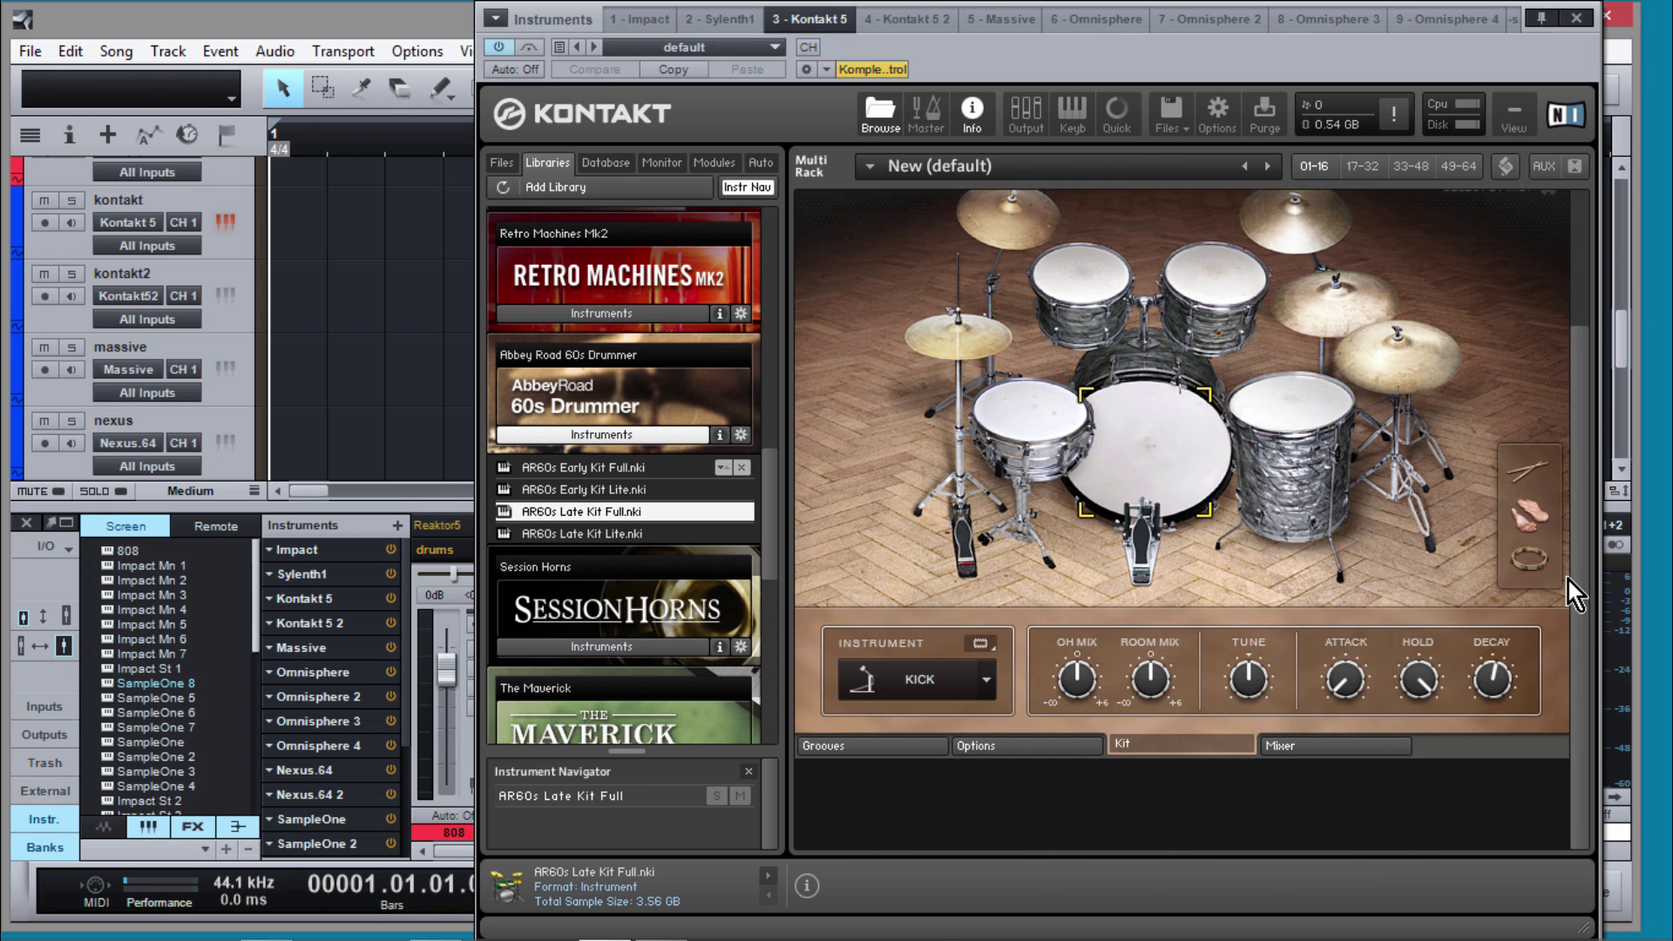
pyautogui.scroll(3, 1581, 583)
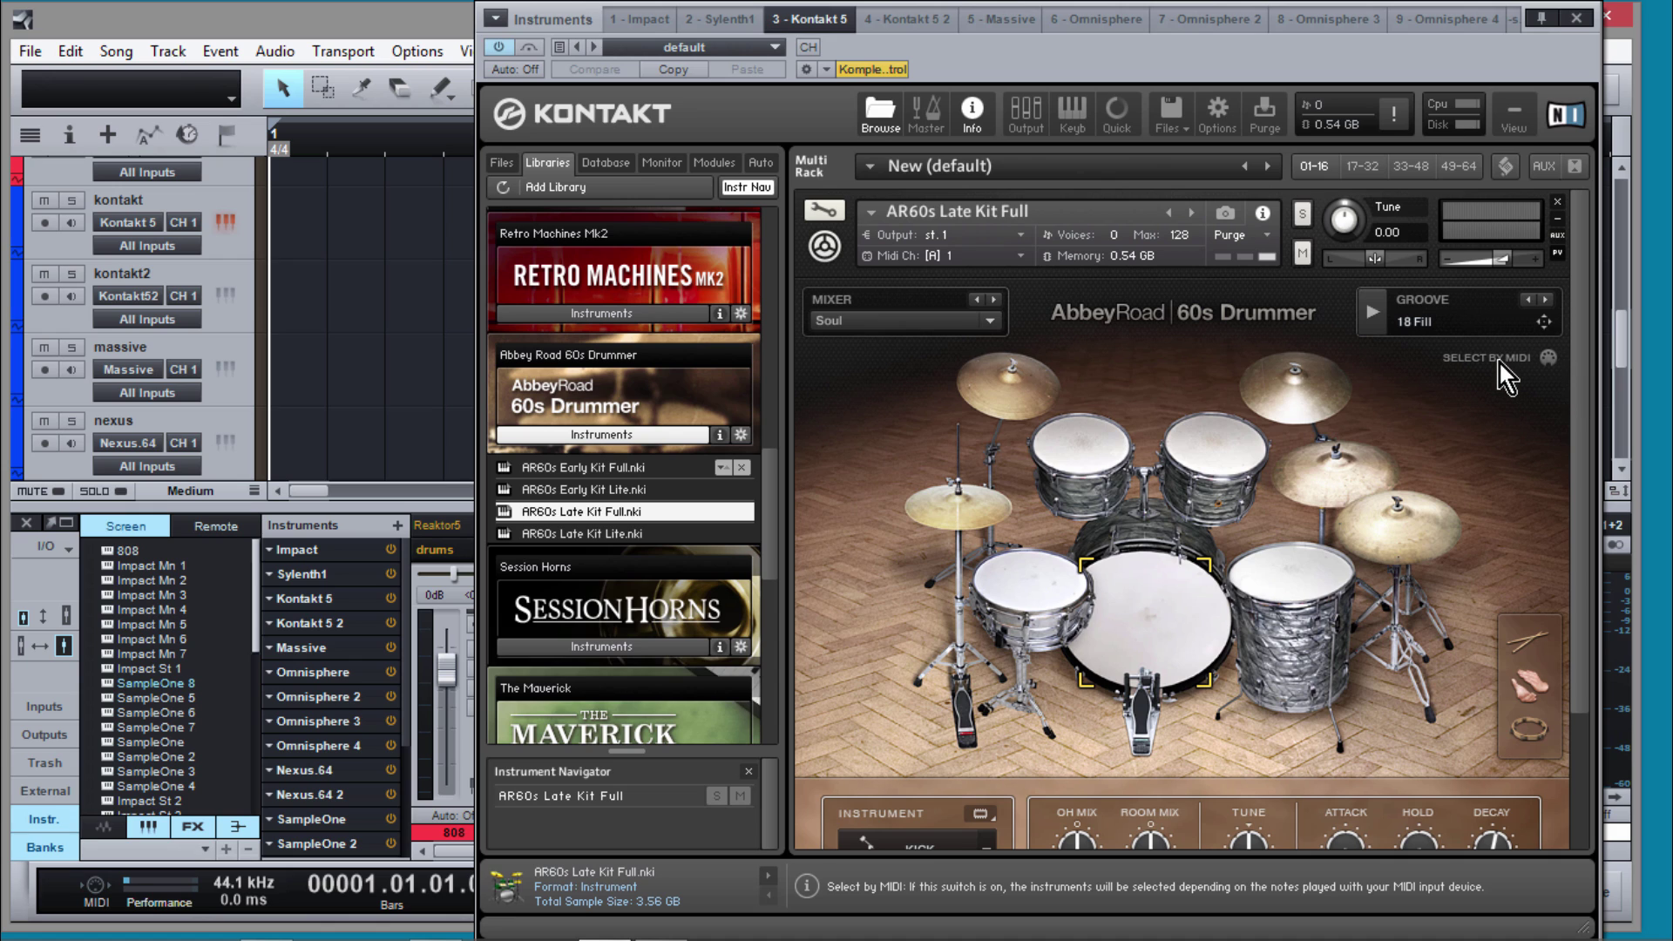
pyautogui.click(1549, 358)
# Step: Step back to the 12 4th Ride Perc groove and audition it
pyautogui.click(1528, 300)
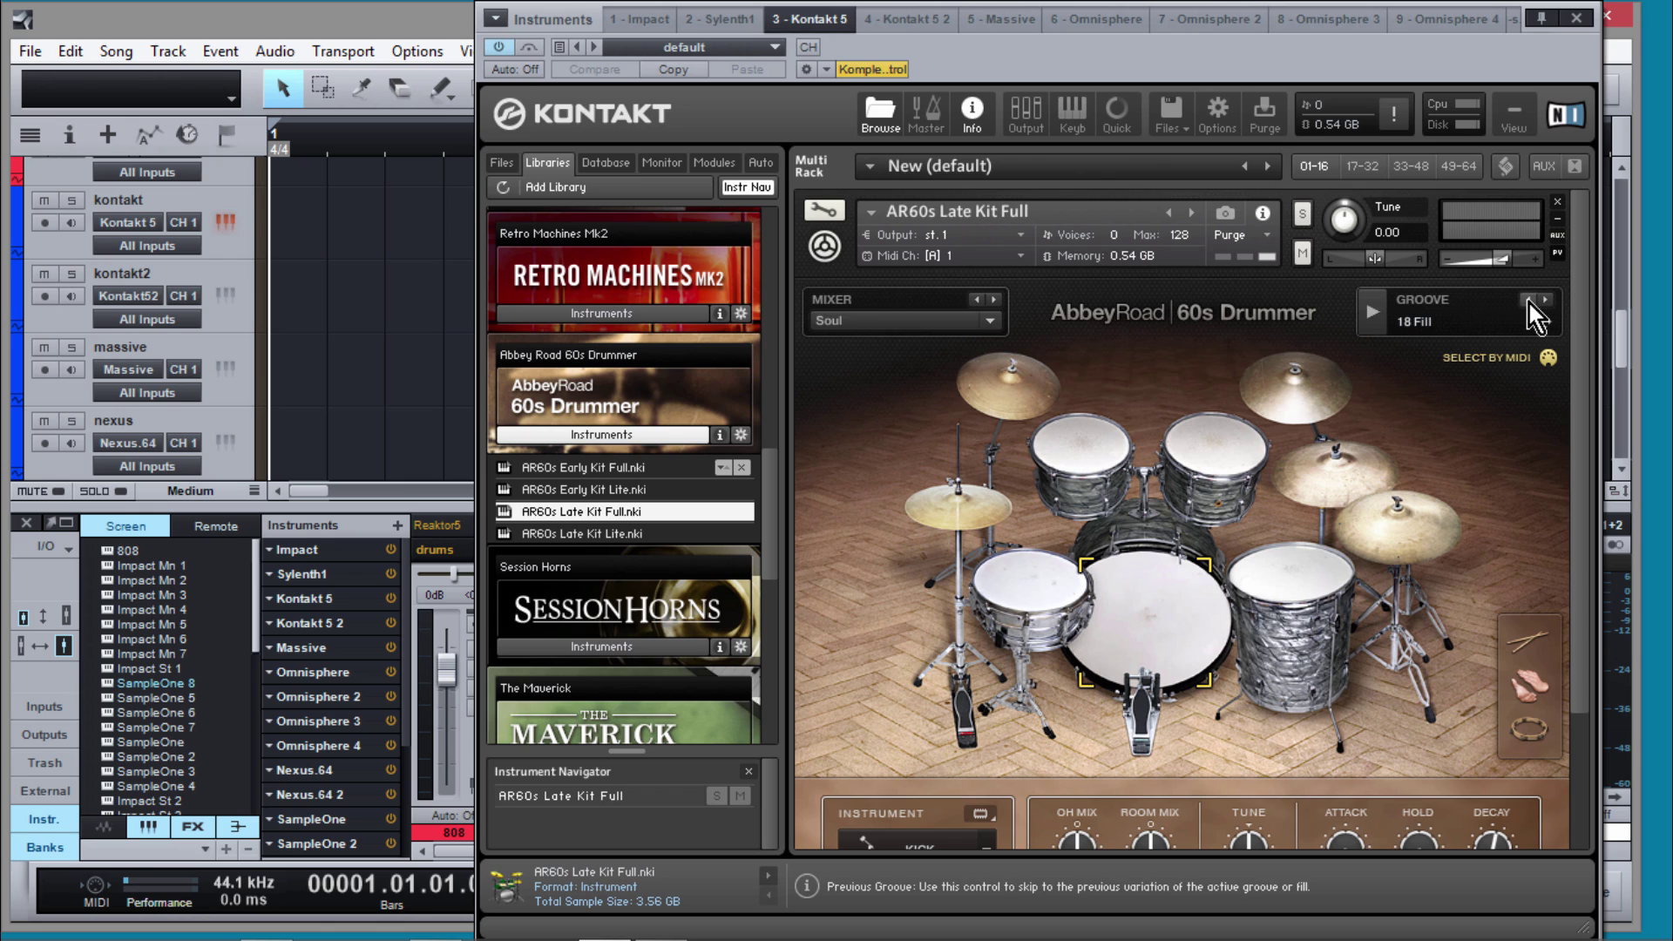
pyautogui.click(1530, 302)
pyautogui.click(1370, 312)
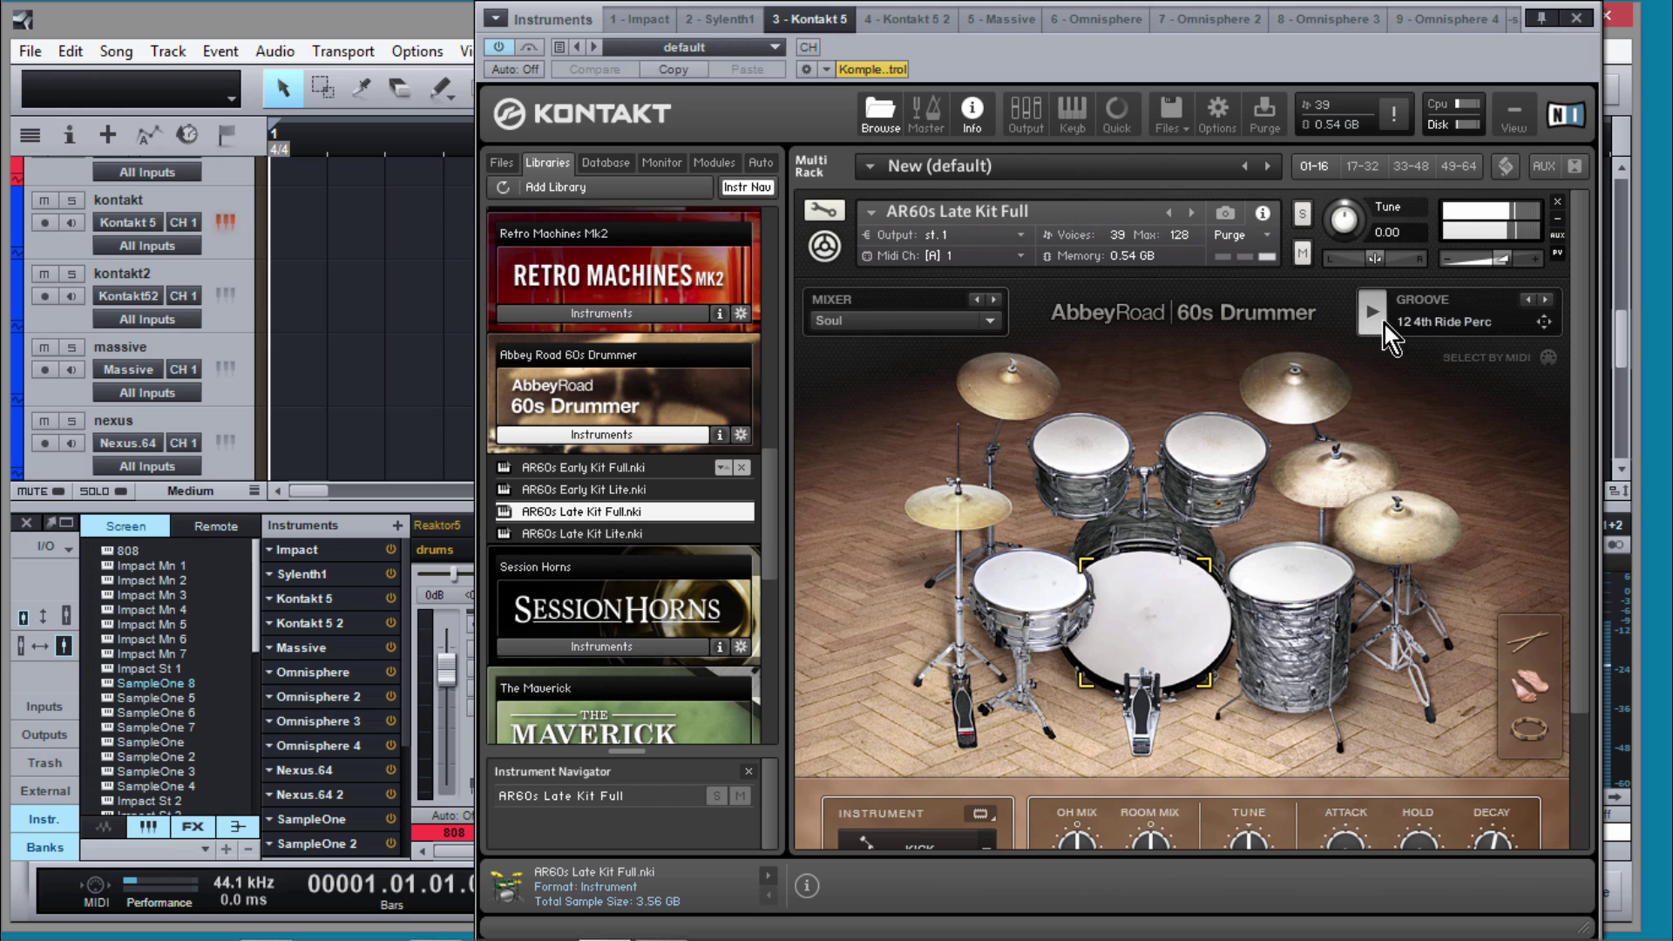
pyautogui.click(1375, 314)
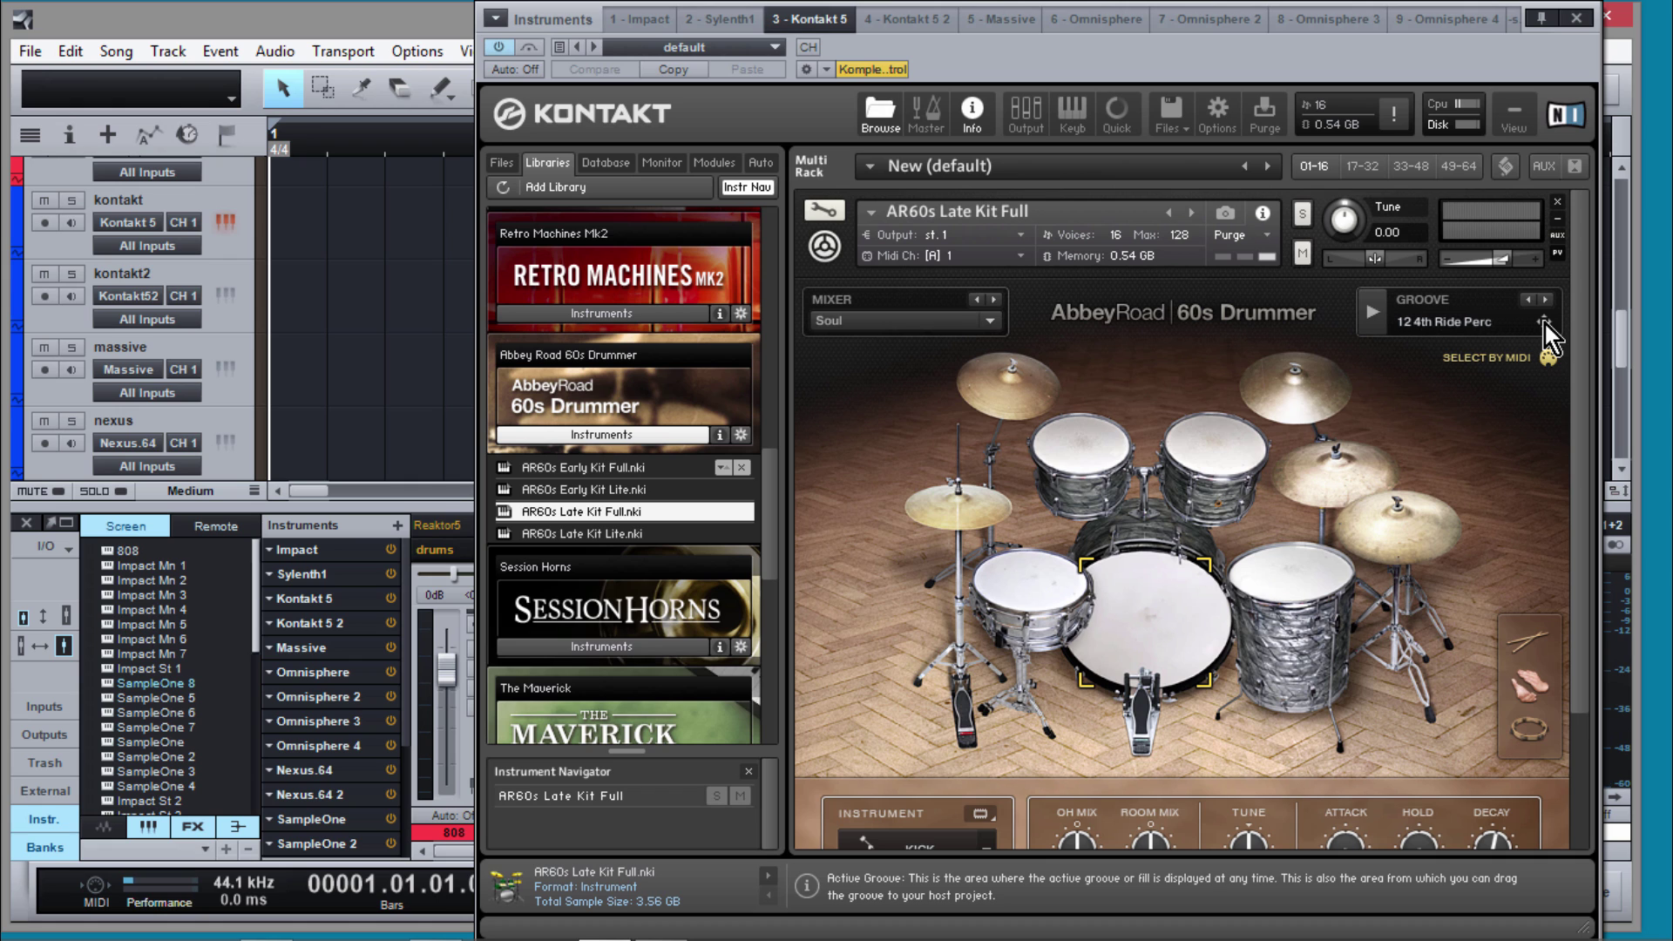
# Step: Drag the 12 4th Ride Perc groove onto the kontakt track as MIDI and loop-play it
pyautogui.moveTo(1546, 325); pyautogui.dragTo(275, 247)
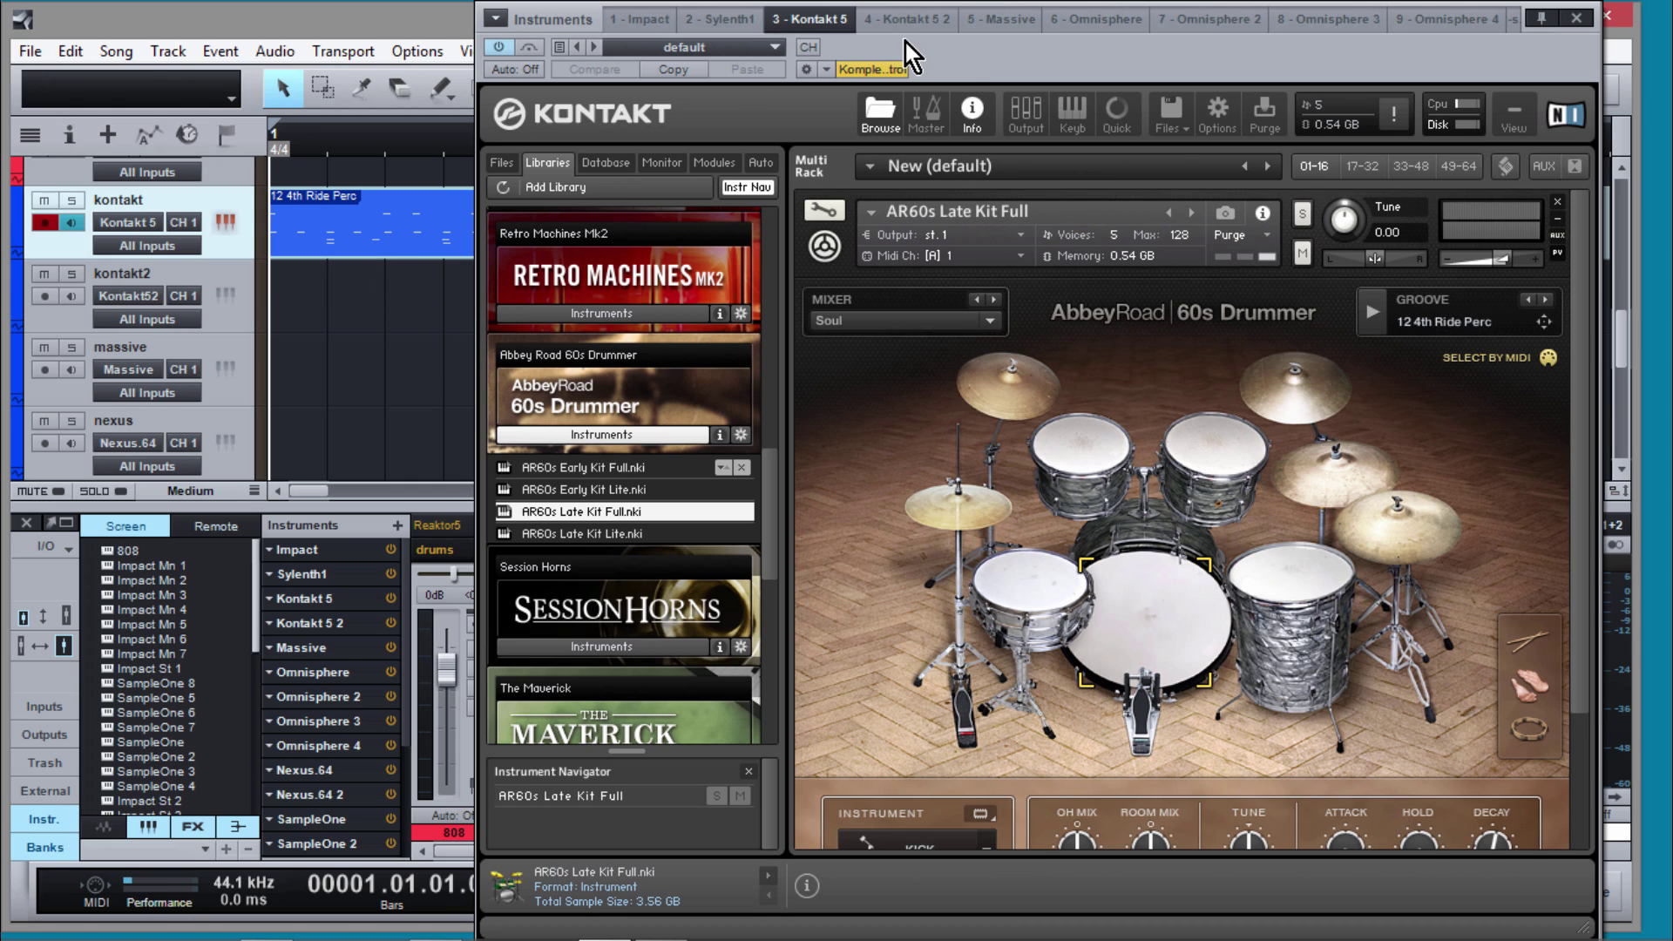
pyautogui.moveTo(944, 56); pyautogui.dragTo(1100, 450)
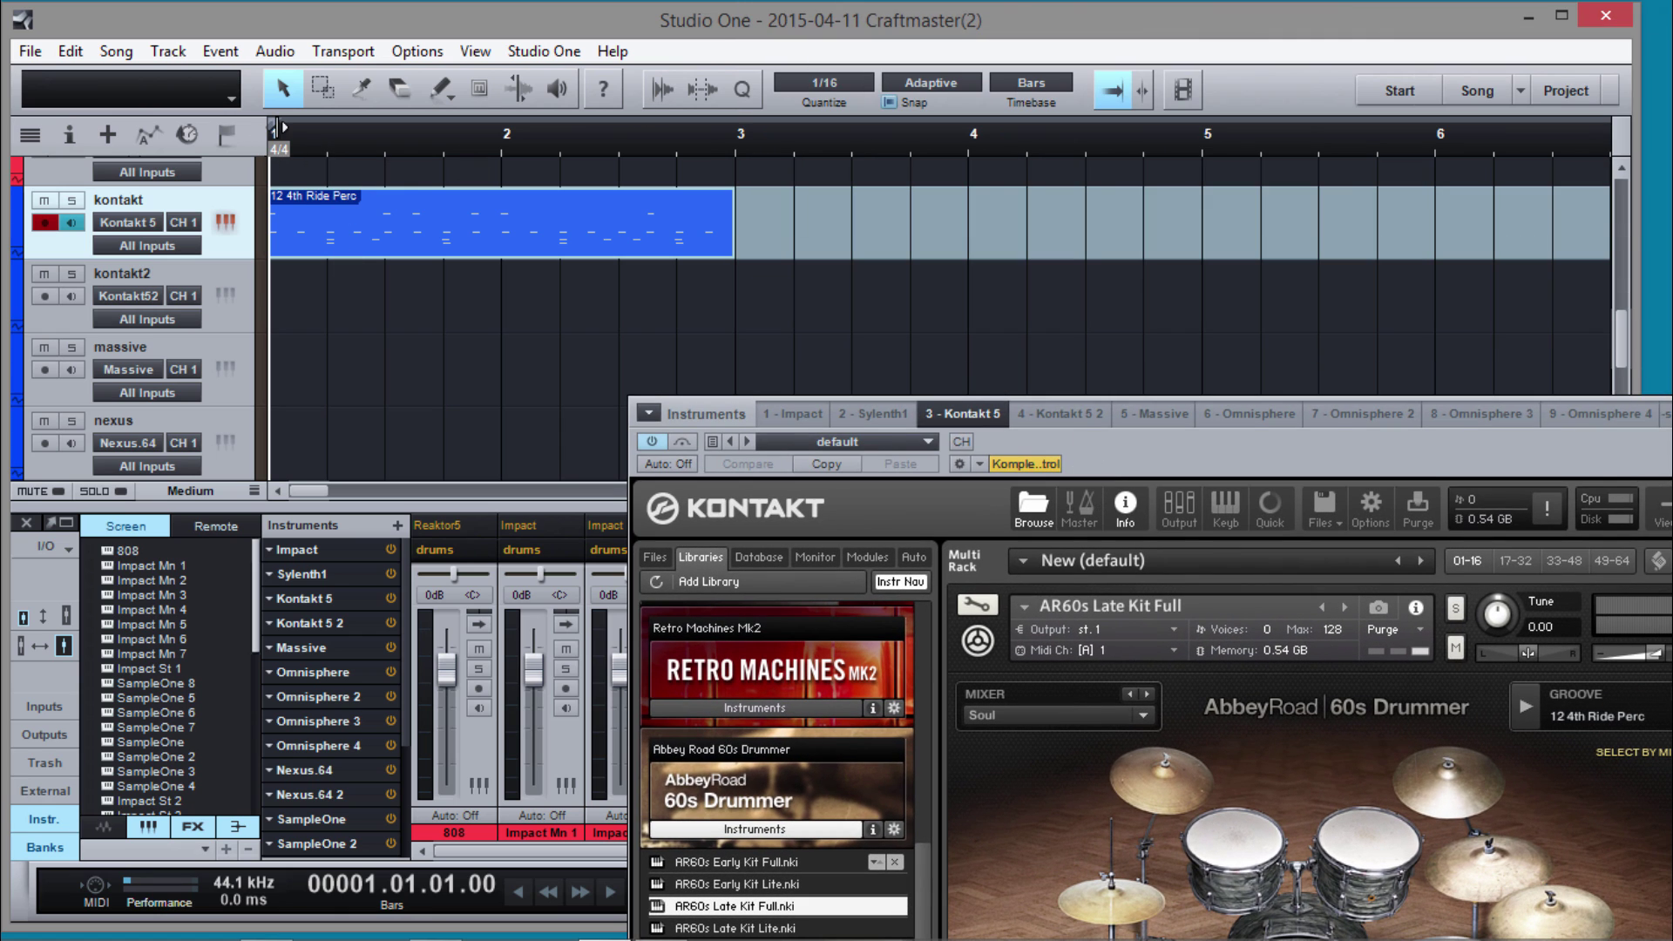
pyautogui.moveTo(272, 129); pyautogui.dragTo(691, 129)
pyautogui.press('p')
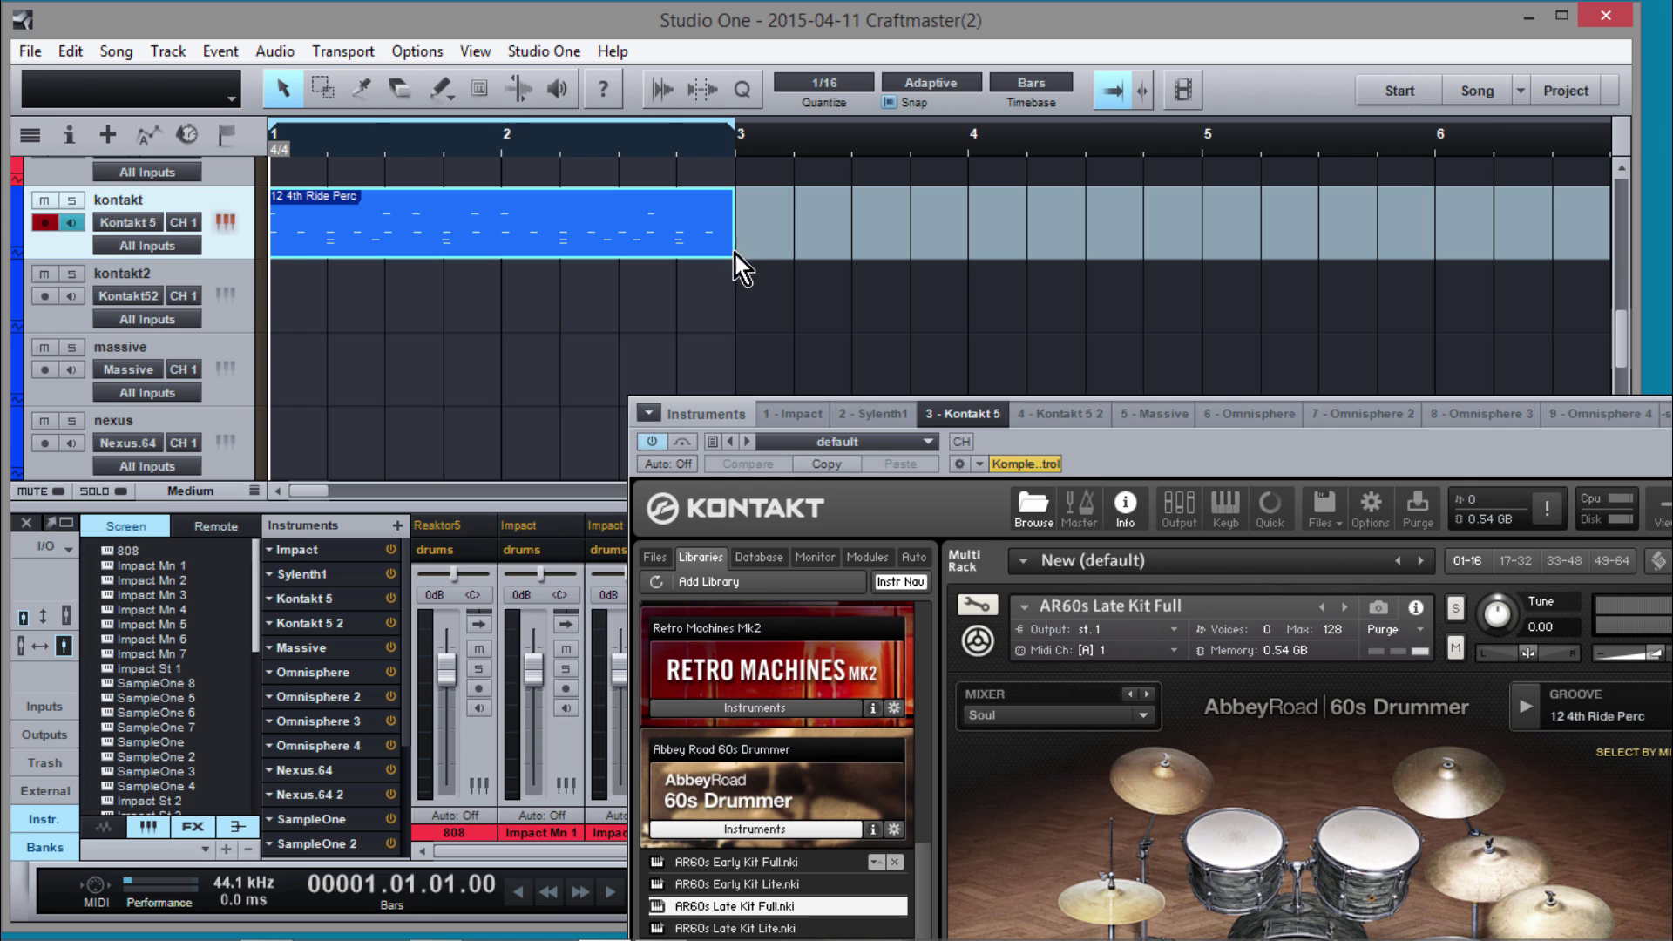
pyautogui.press('space')
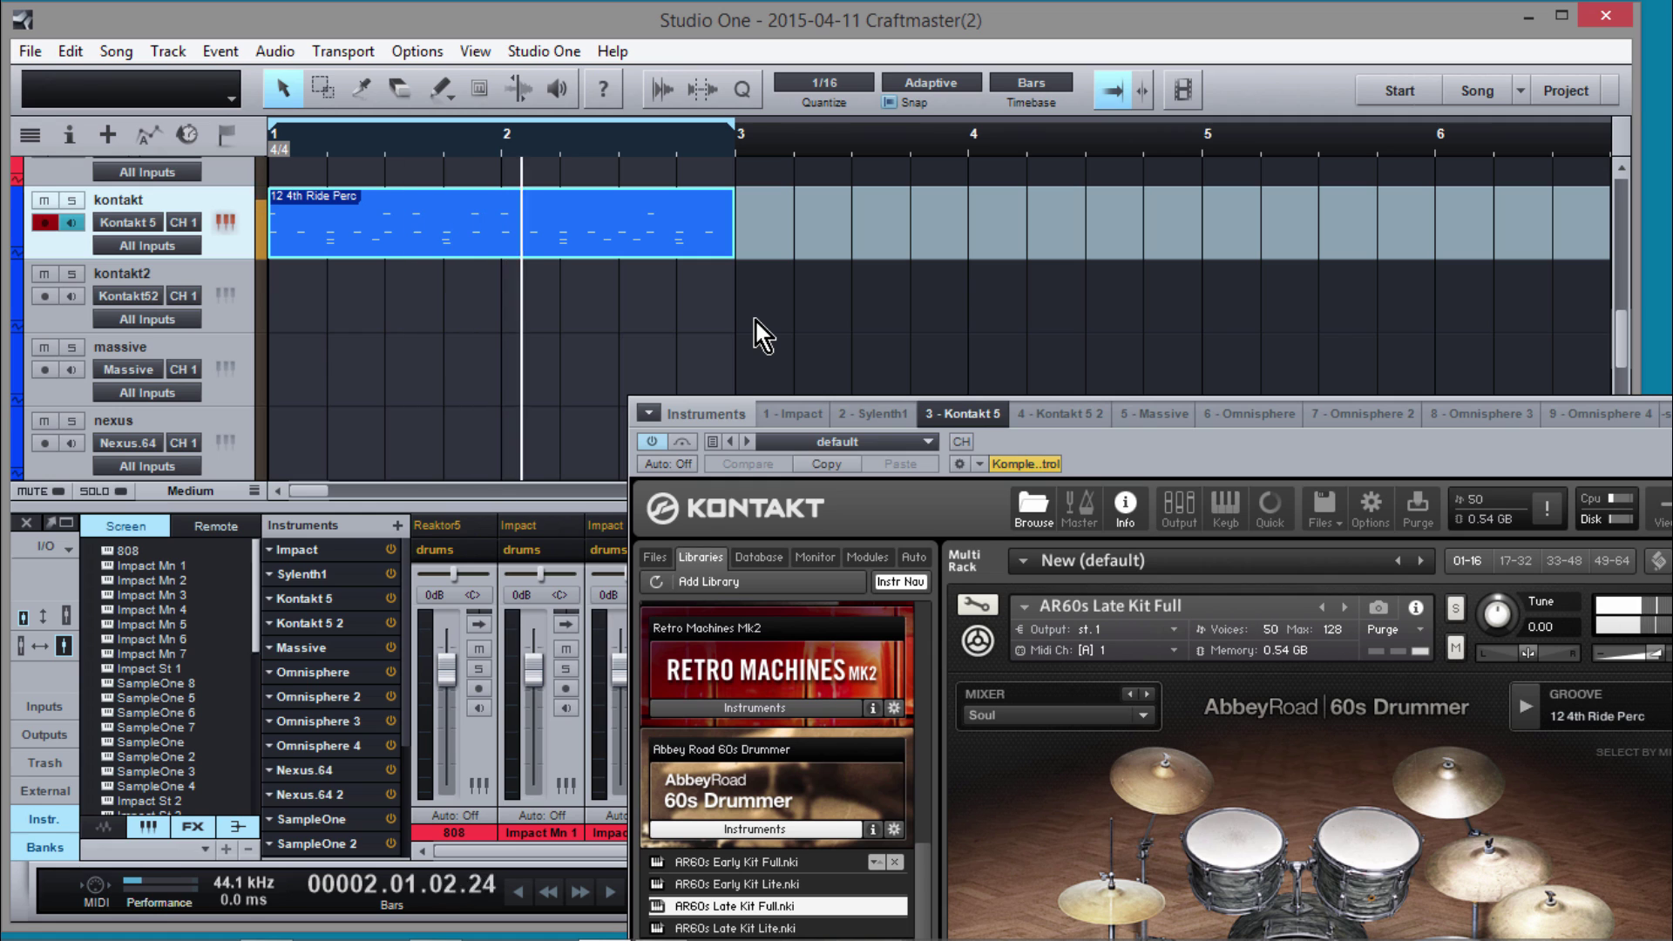
# Step: Duplicate the ride groove part to bar 3 and open it for note editing
pyautogui.scroll(-2, 568, 168)
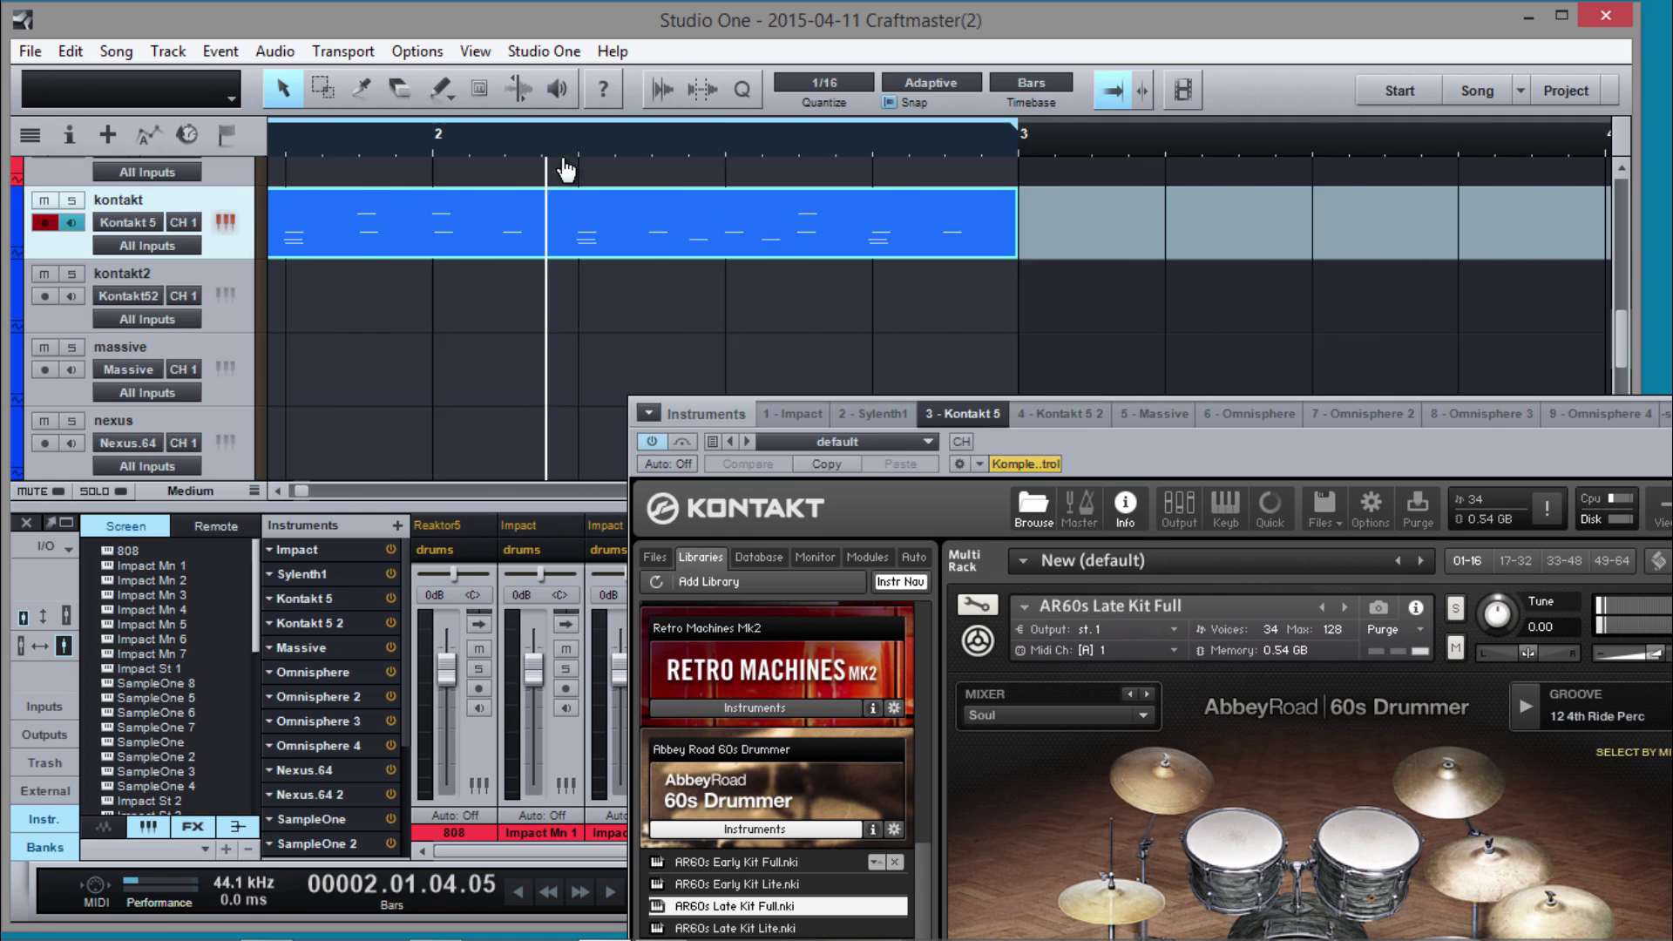
pyautogui.moveTo(385, 231); pyautogui.dragTo(627, 251)
pyautogui.doubleClick(594, 227)
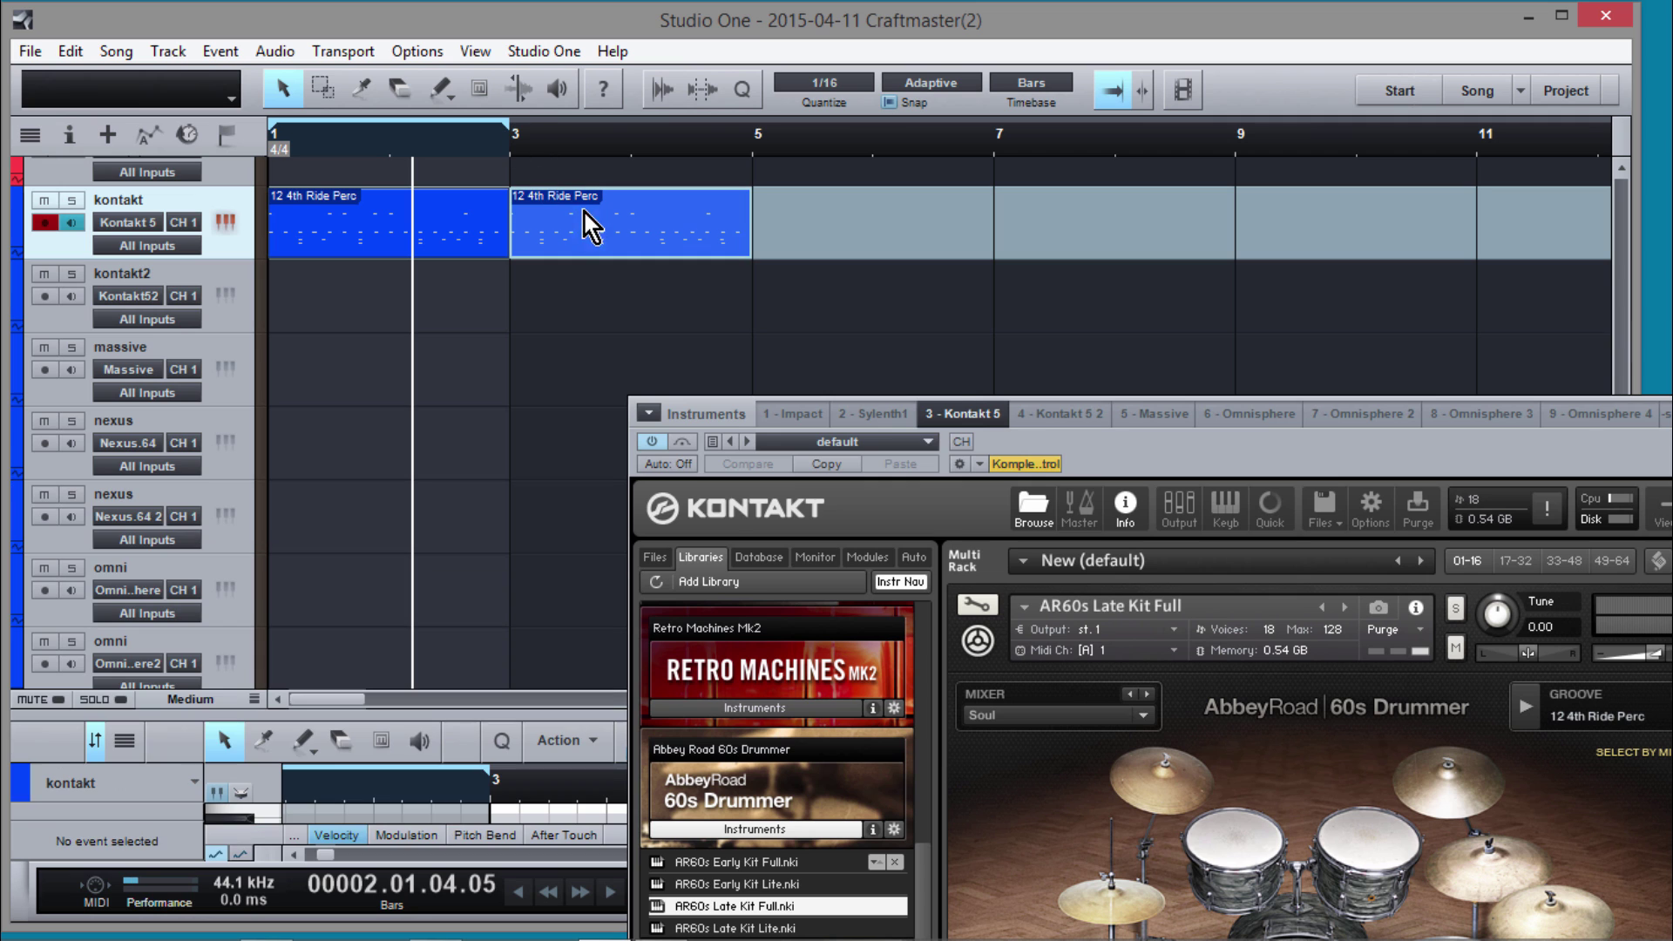
pyautogui.press('Escape')
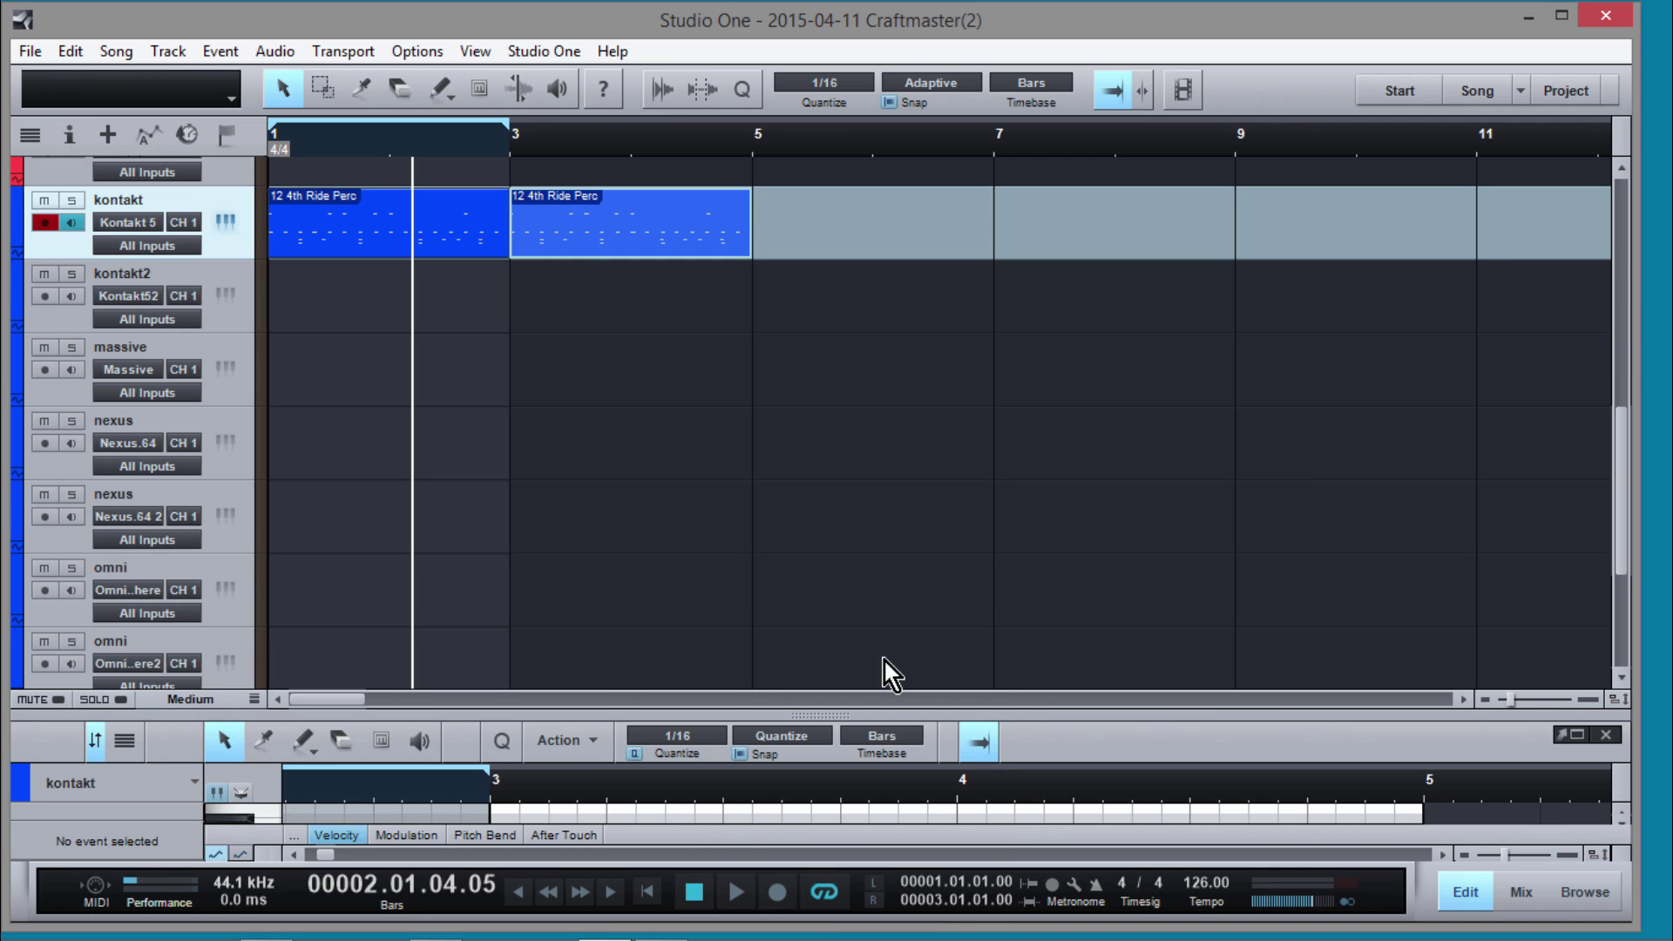
# Step: Enlarge the note editor and delete the D#2 notes in bars 3–5
pyautogui.moveTo(885, 716); pyautogui.dragTo(872, 233)
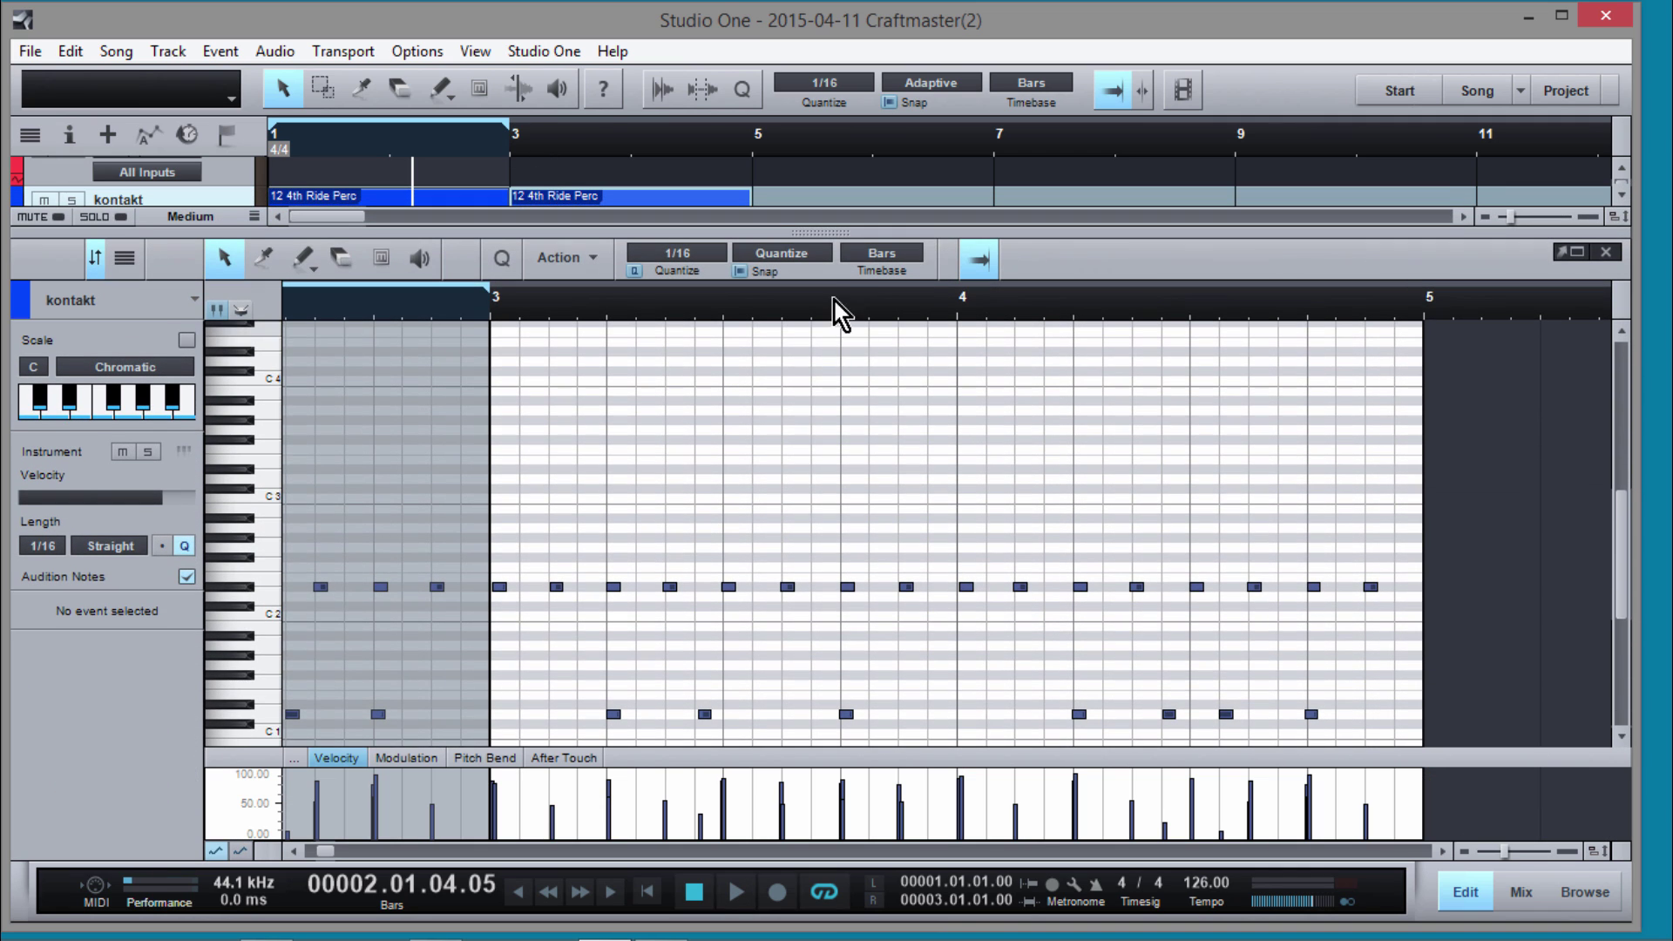
pyautogui.moveTo(841, 297); pyautogui.dragTo(889, 396)
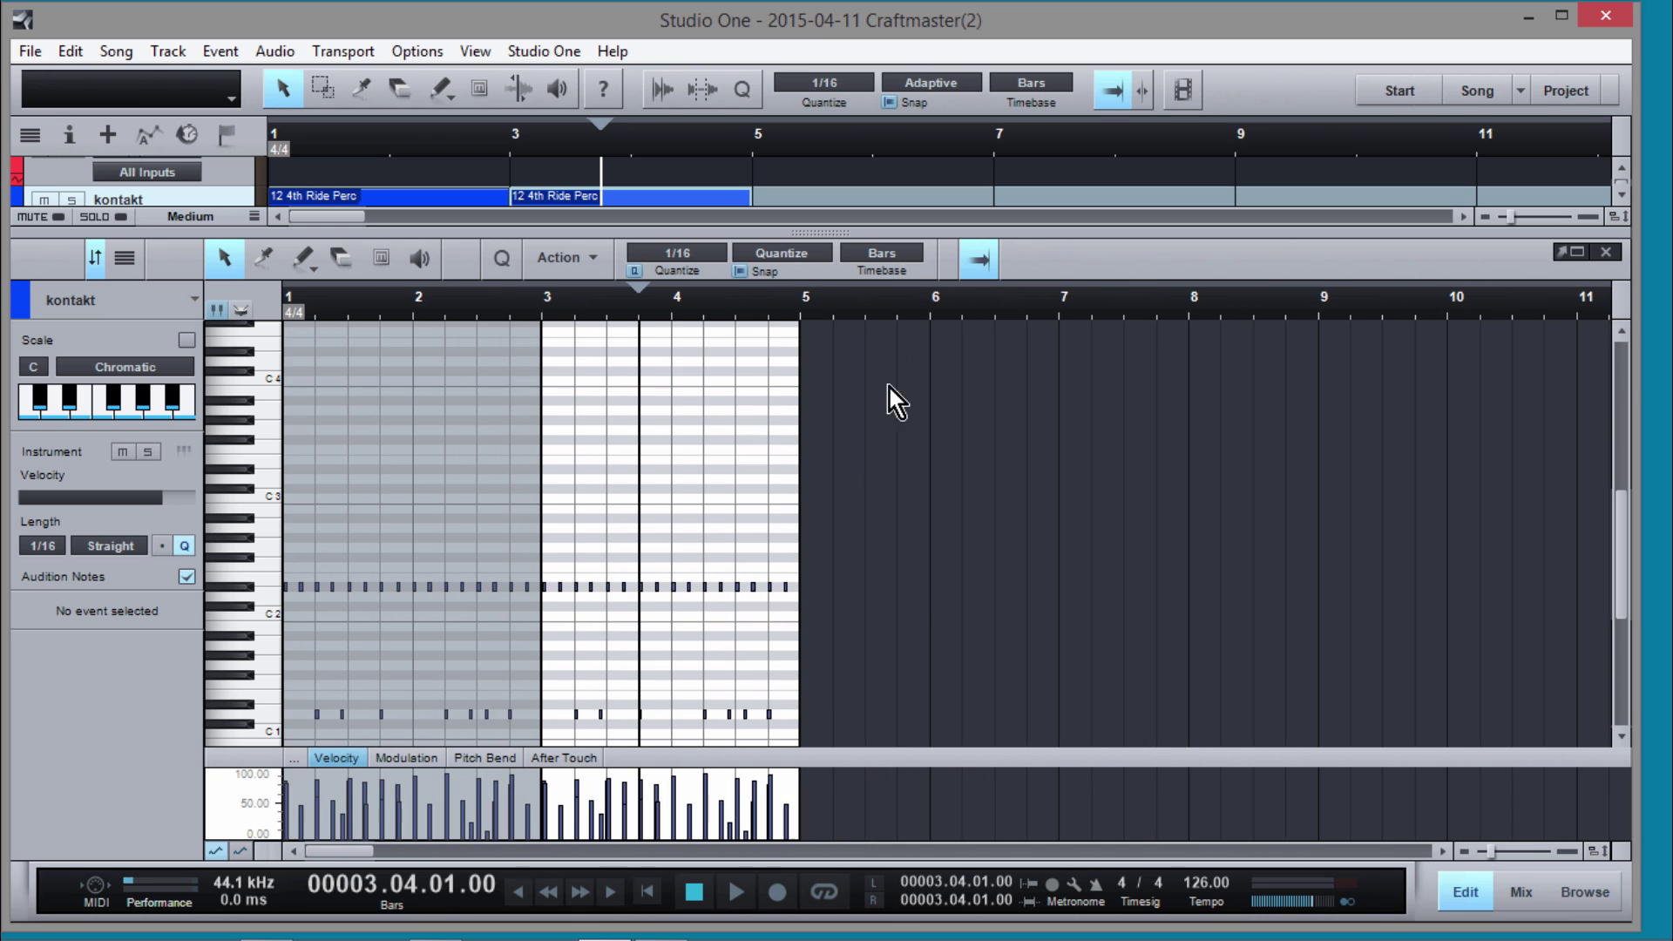
pyautogui.moveTo(776, 579); pyautogui.dragTo(546, 558)
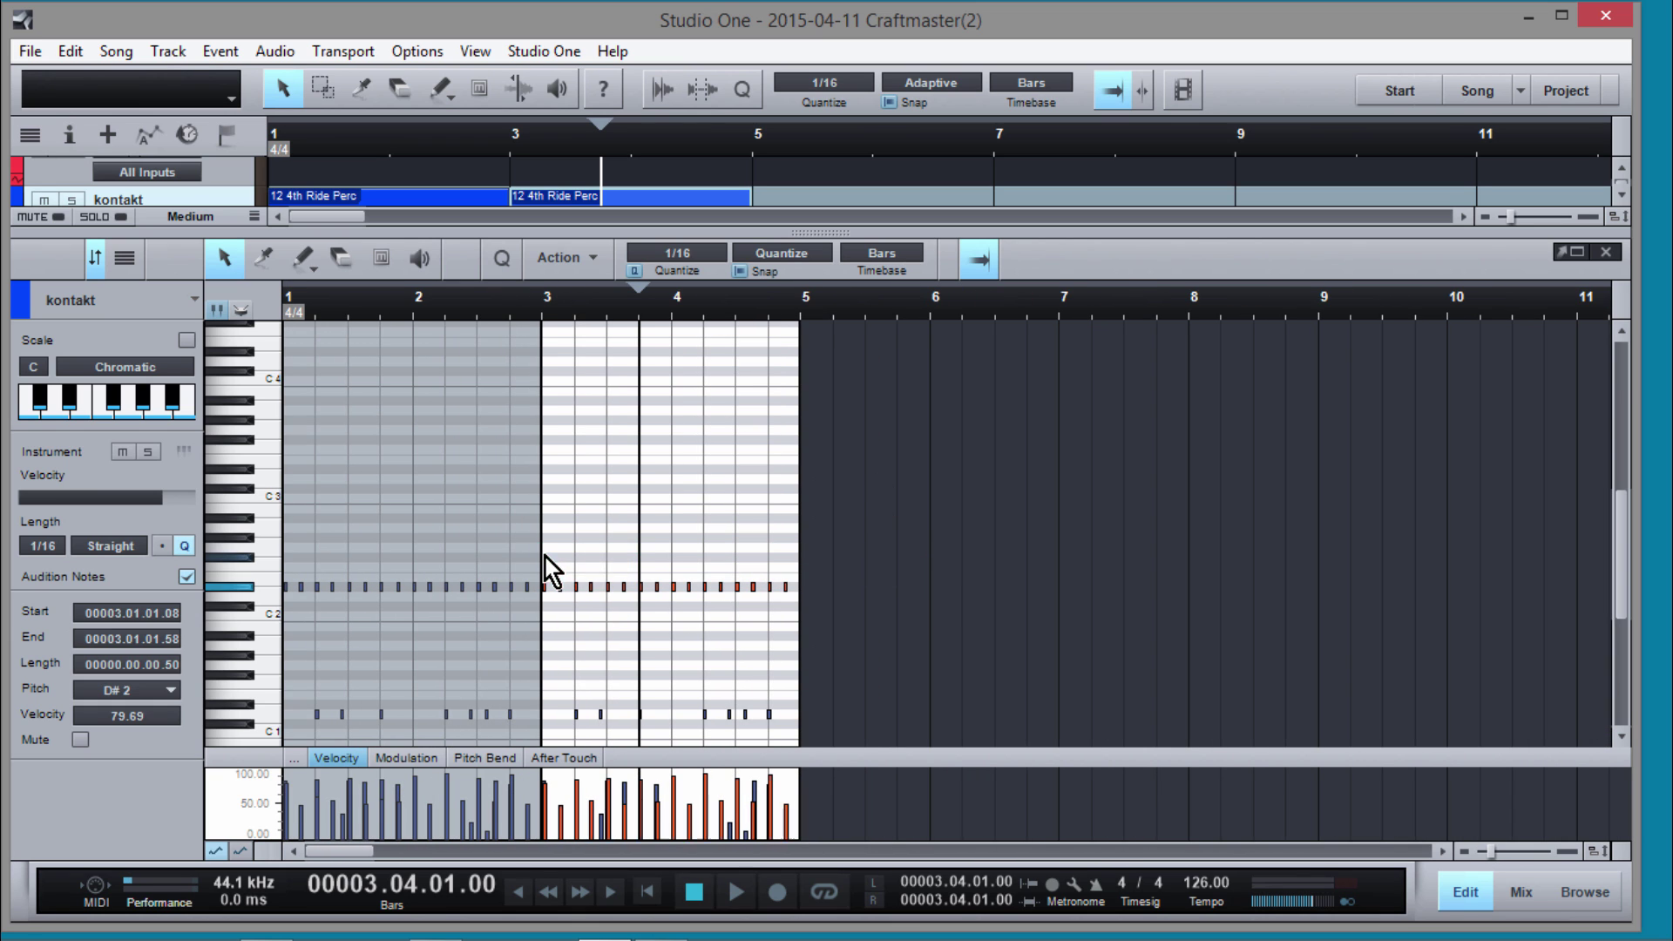
pyautogui.press('Delete')
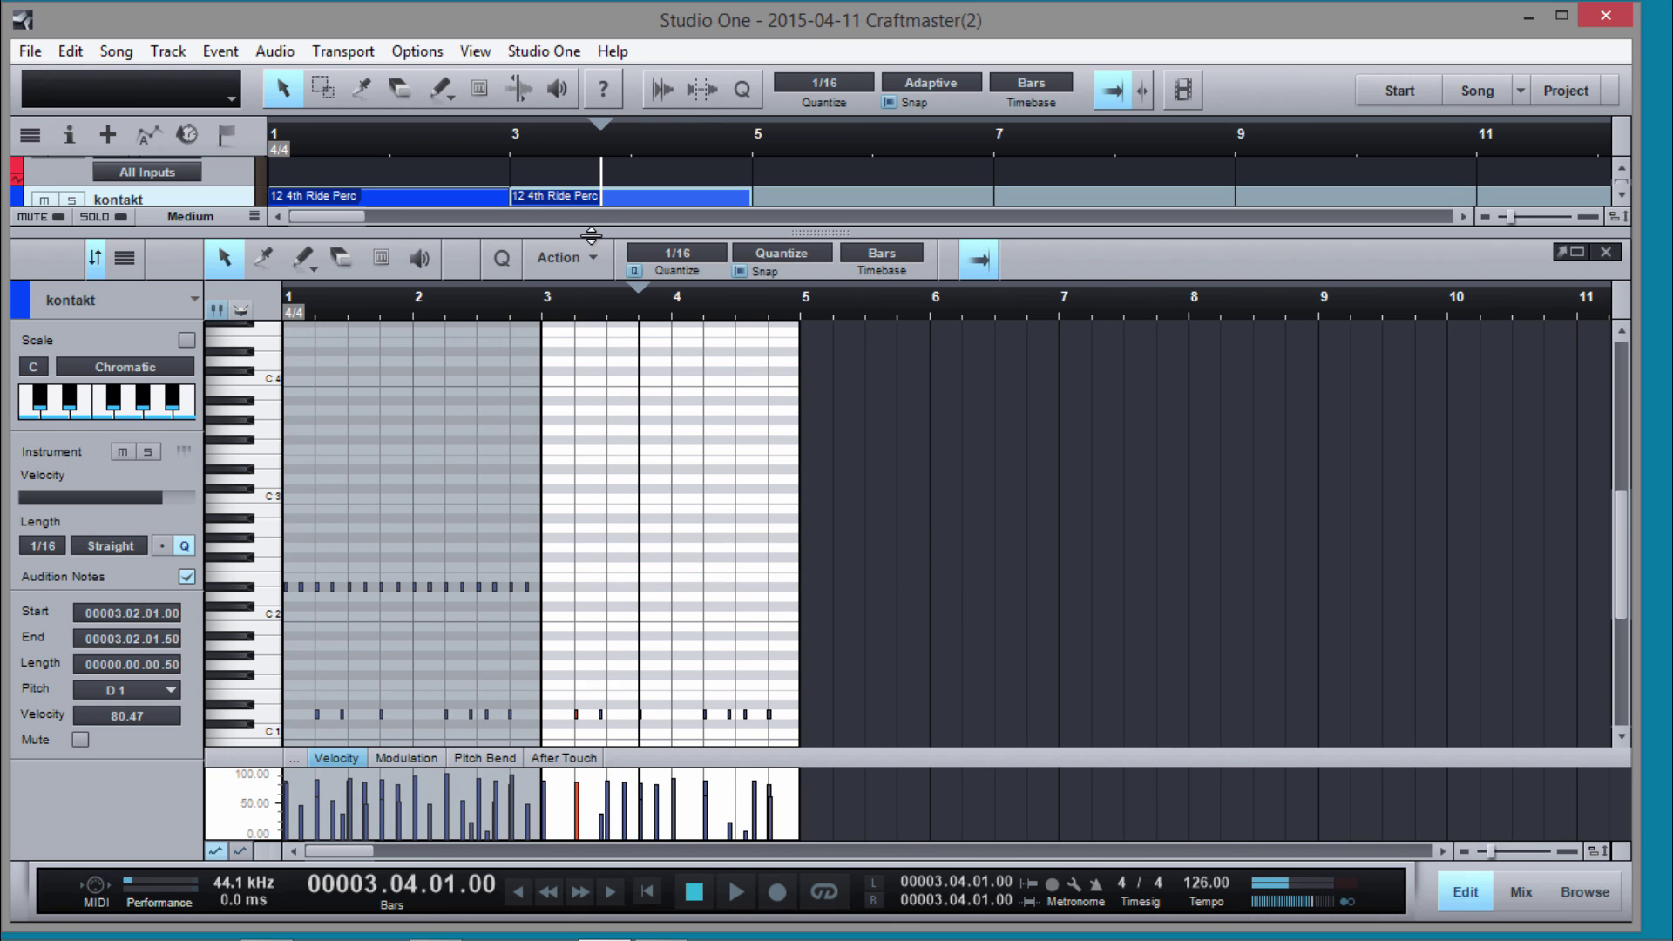
# Step: Play from bar 1 with a loop set over both drum parts
pyautogui.press(',')
pyautogui.press('space')
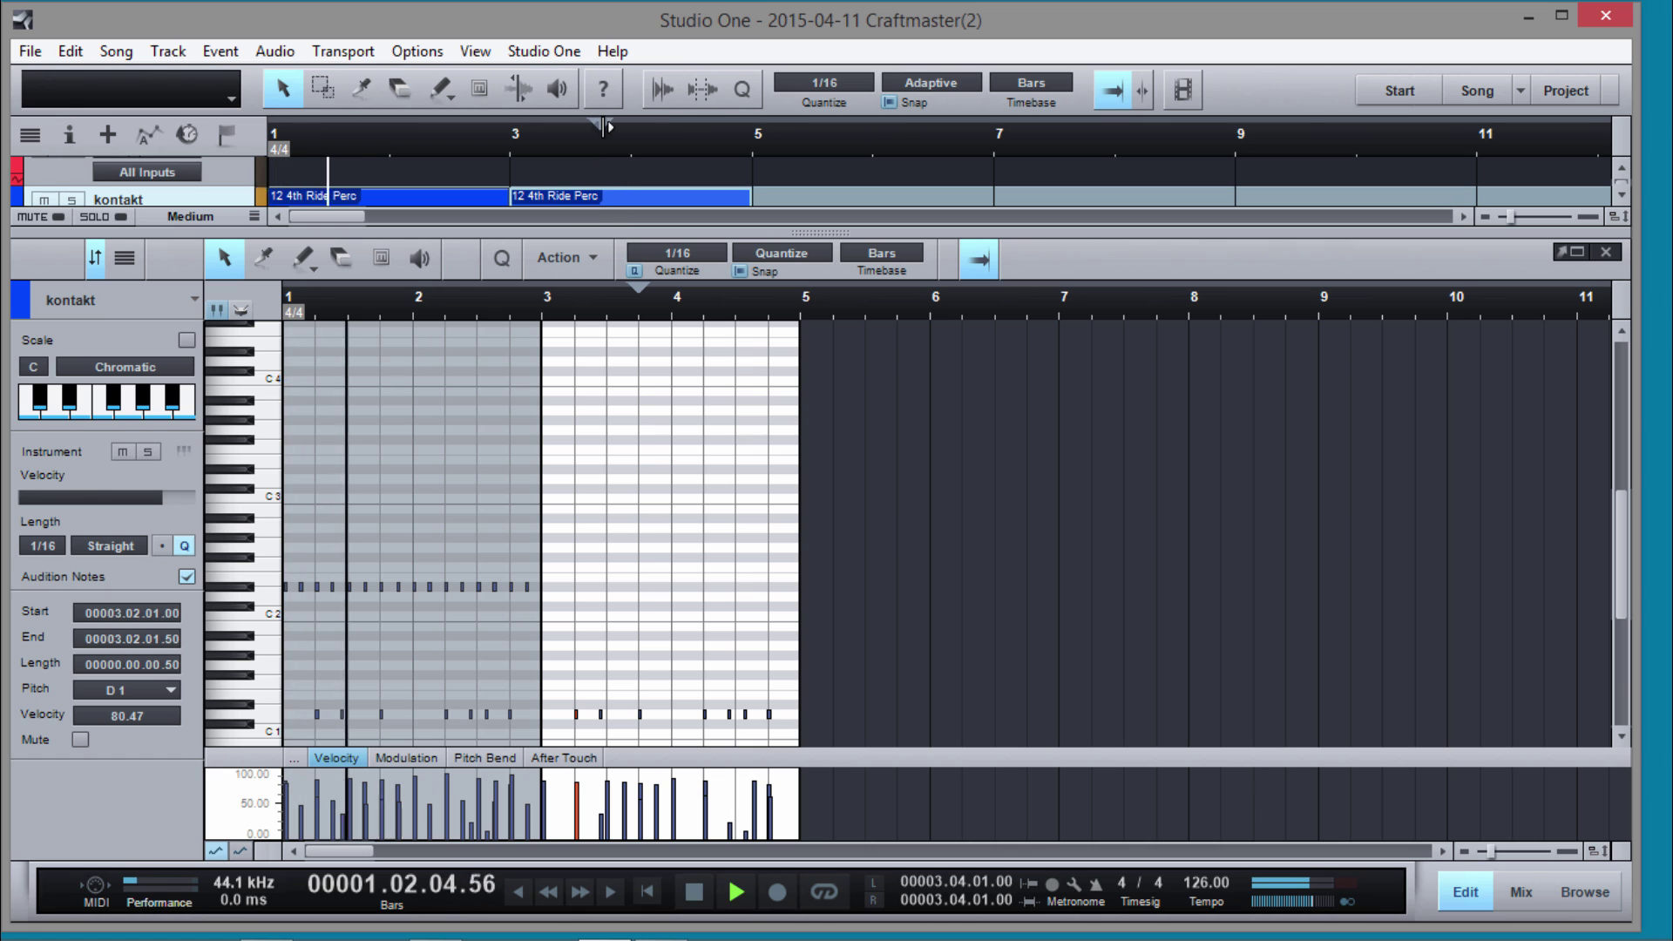
pyautogui.press('f')
pyautogui.moveTo(272, 127)
pyautogui.mouseDown()
pyautogui.moveTo(697, 133)
pyautogui.moveTo(755, 164)
pyautogui.mouseUp()
pyautogui.moveTo(810, 232); pyautogui.dragTo(769, 387)
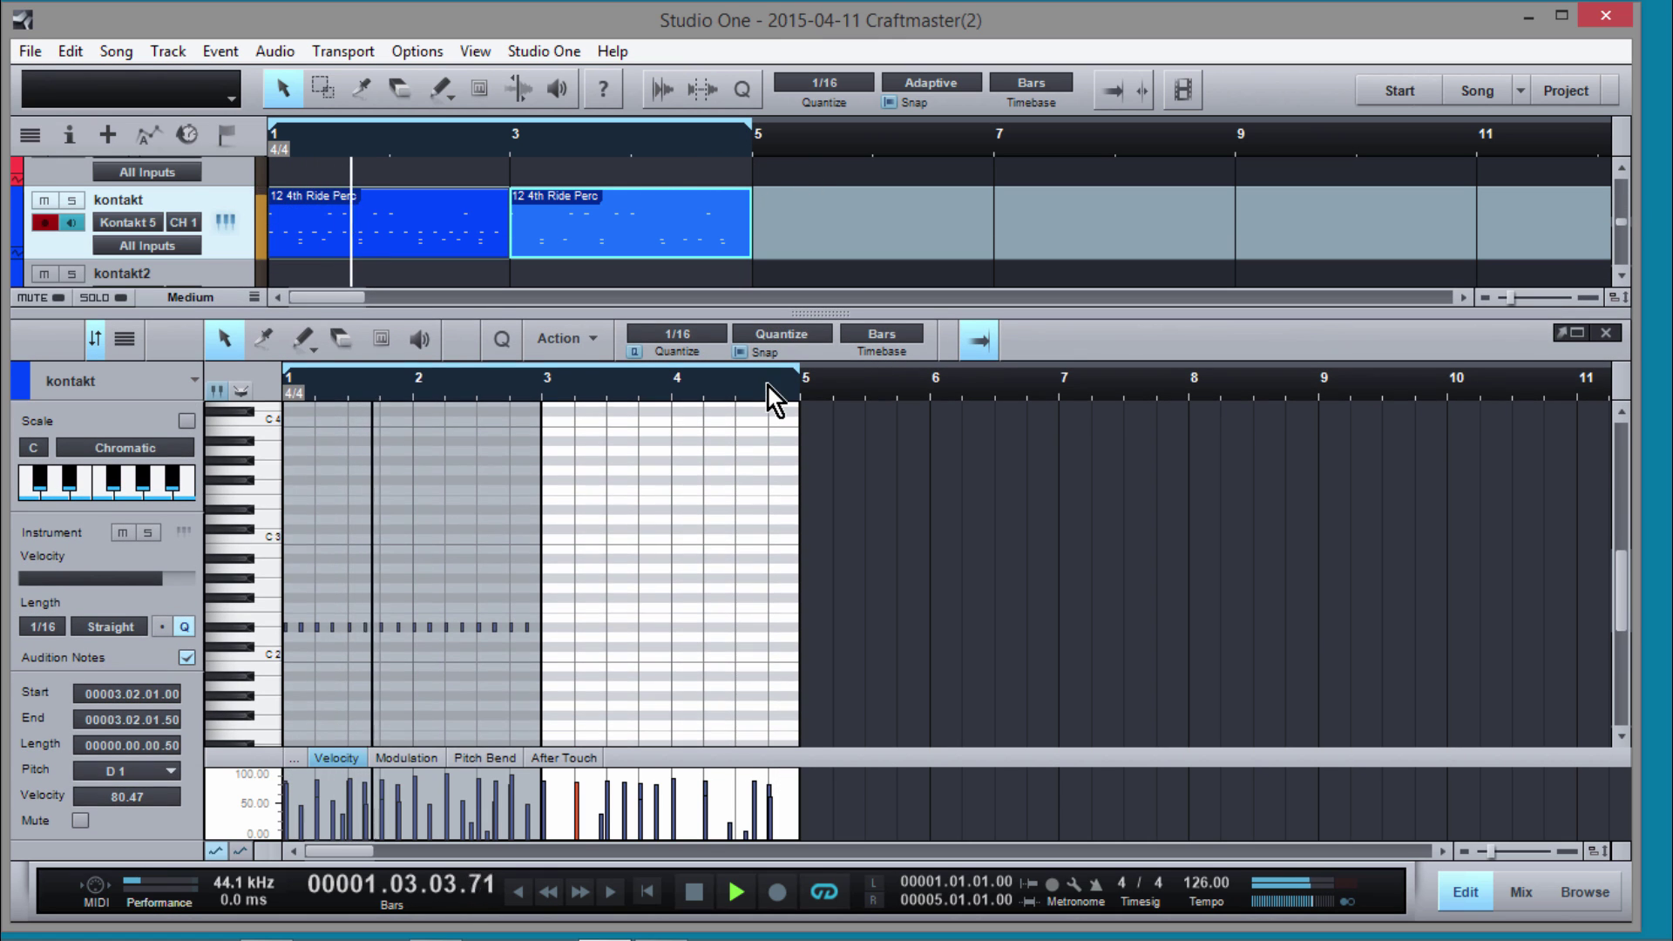
pyautogui.scroll(-5, 757, 479)
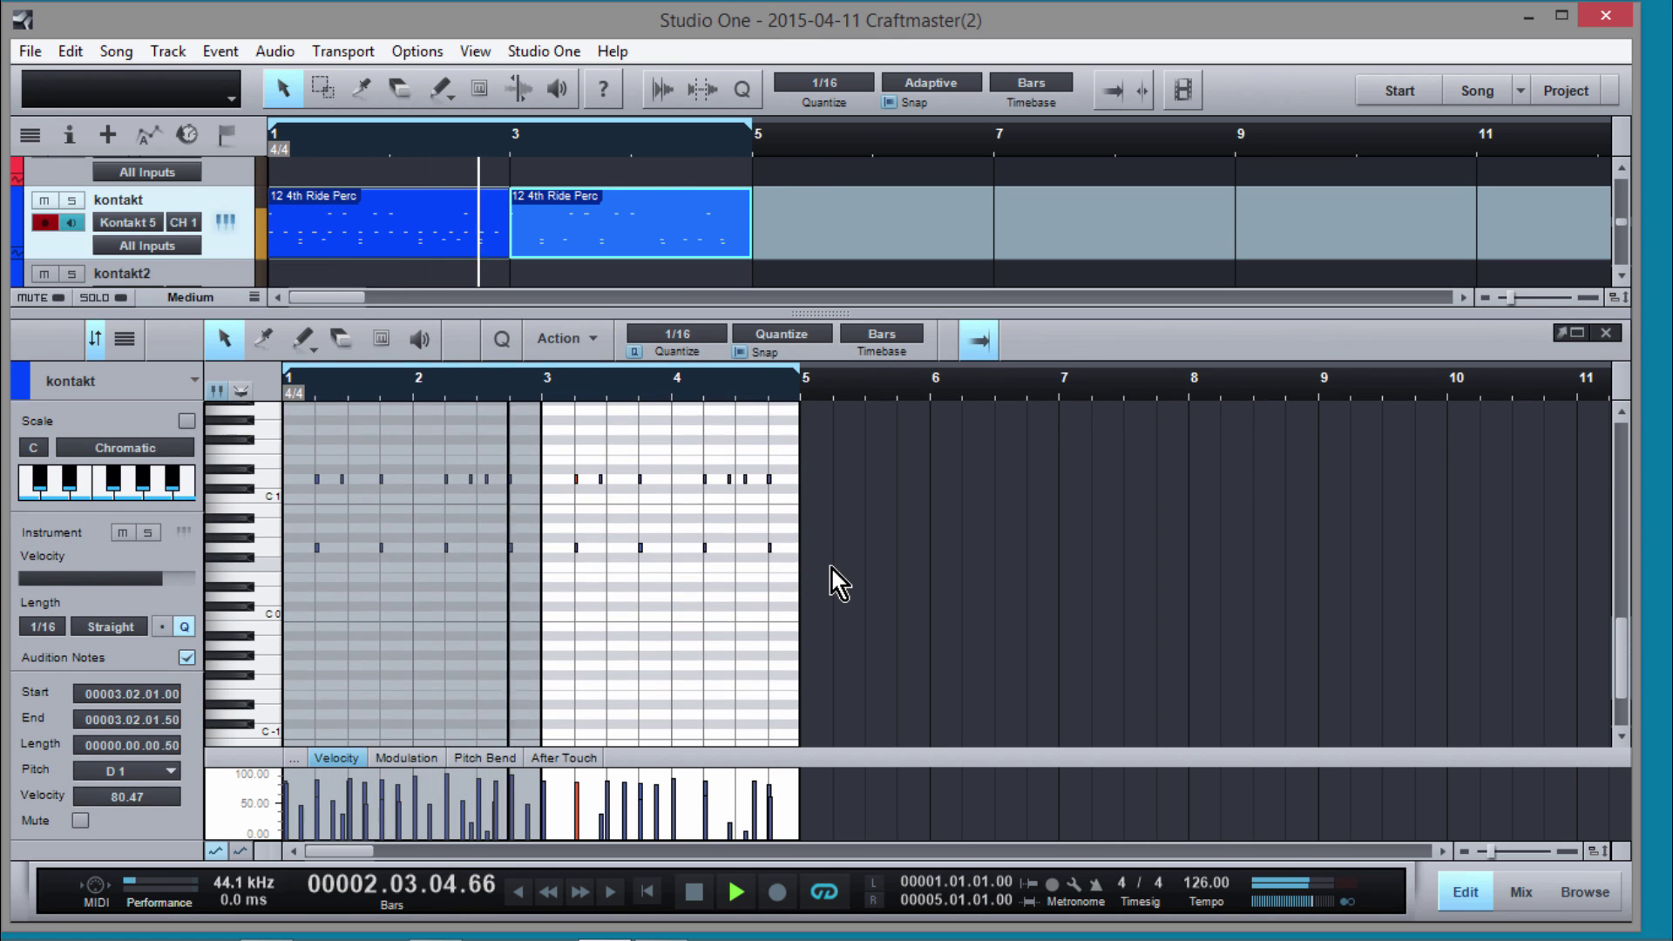
# Step: Delete the D1 notes at the end of bar 4 and one more note
pyautogui.click(815, 562)
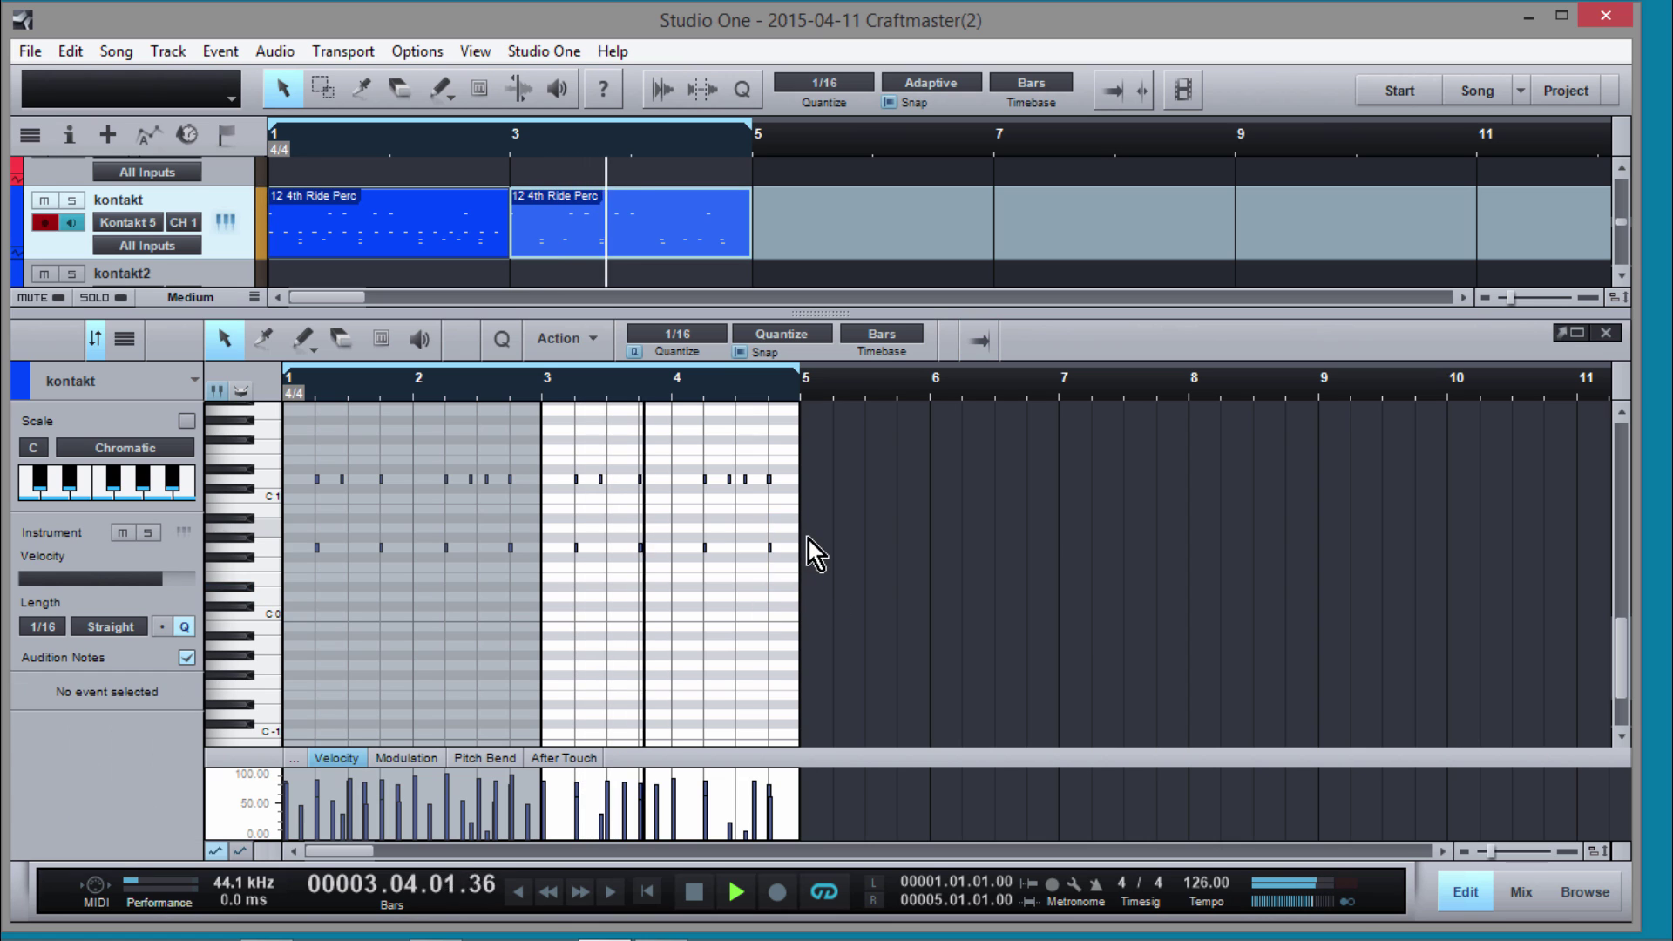
pyautogui.click(769, 547)
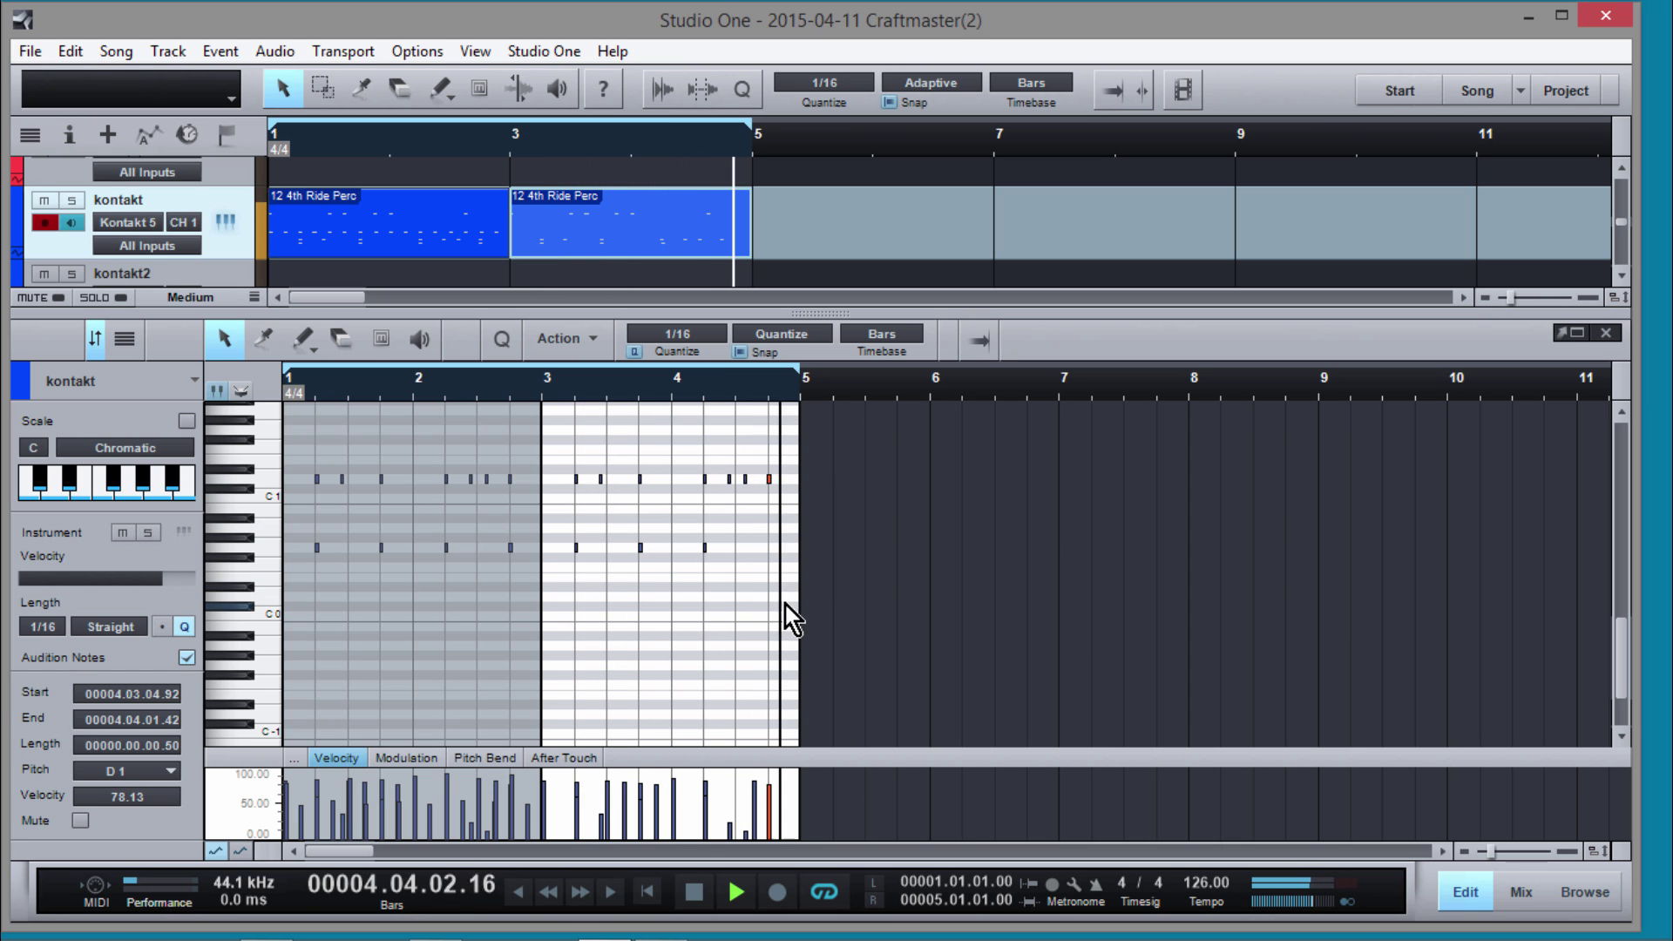
pyautogui.moveTo(770, 547); pyautogui.dragTo(770, 479)
pyautogui.scroll(-3, 757, 562)
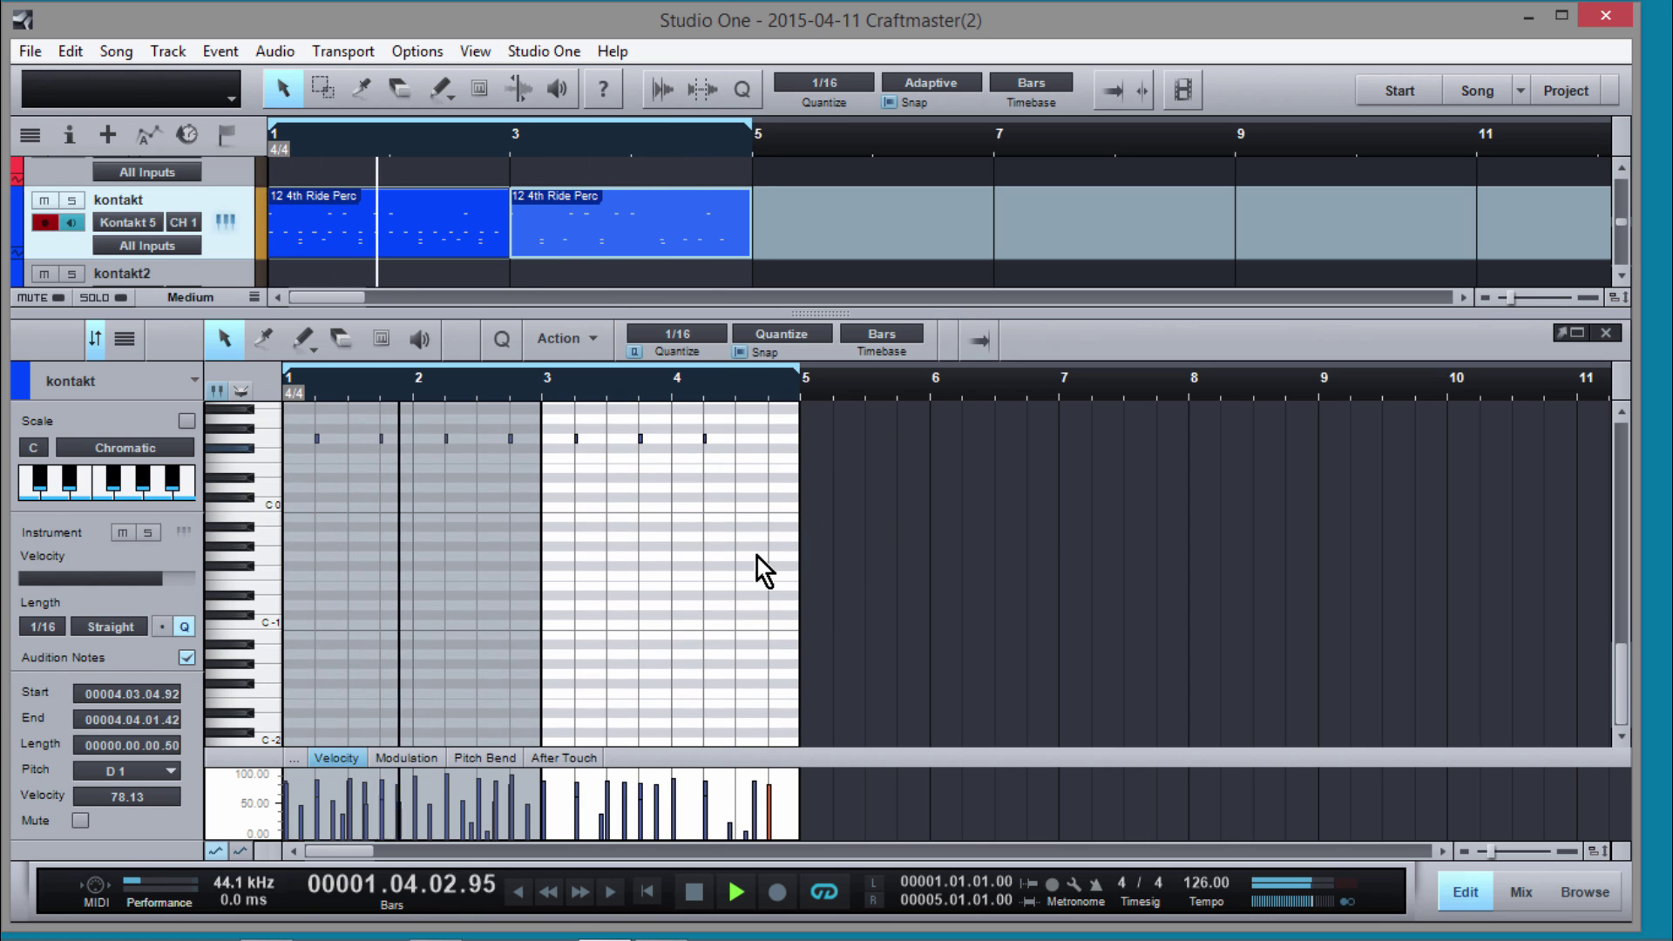
pyautogui.scroll(7, 757, 557)
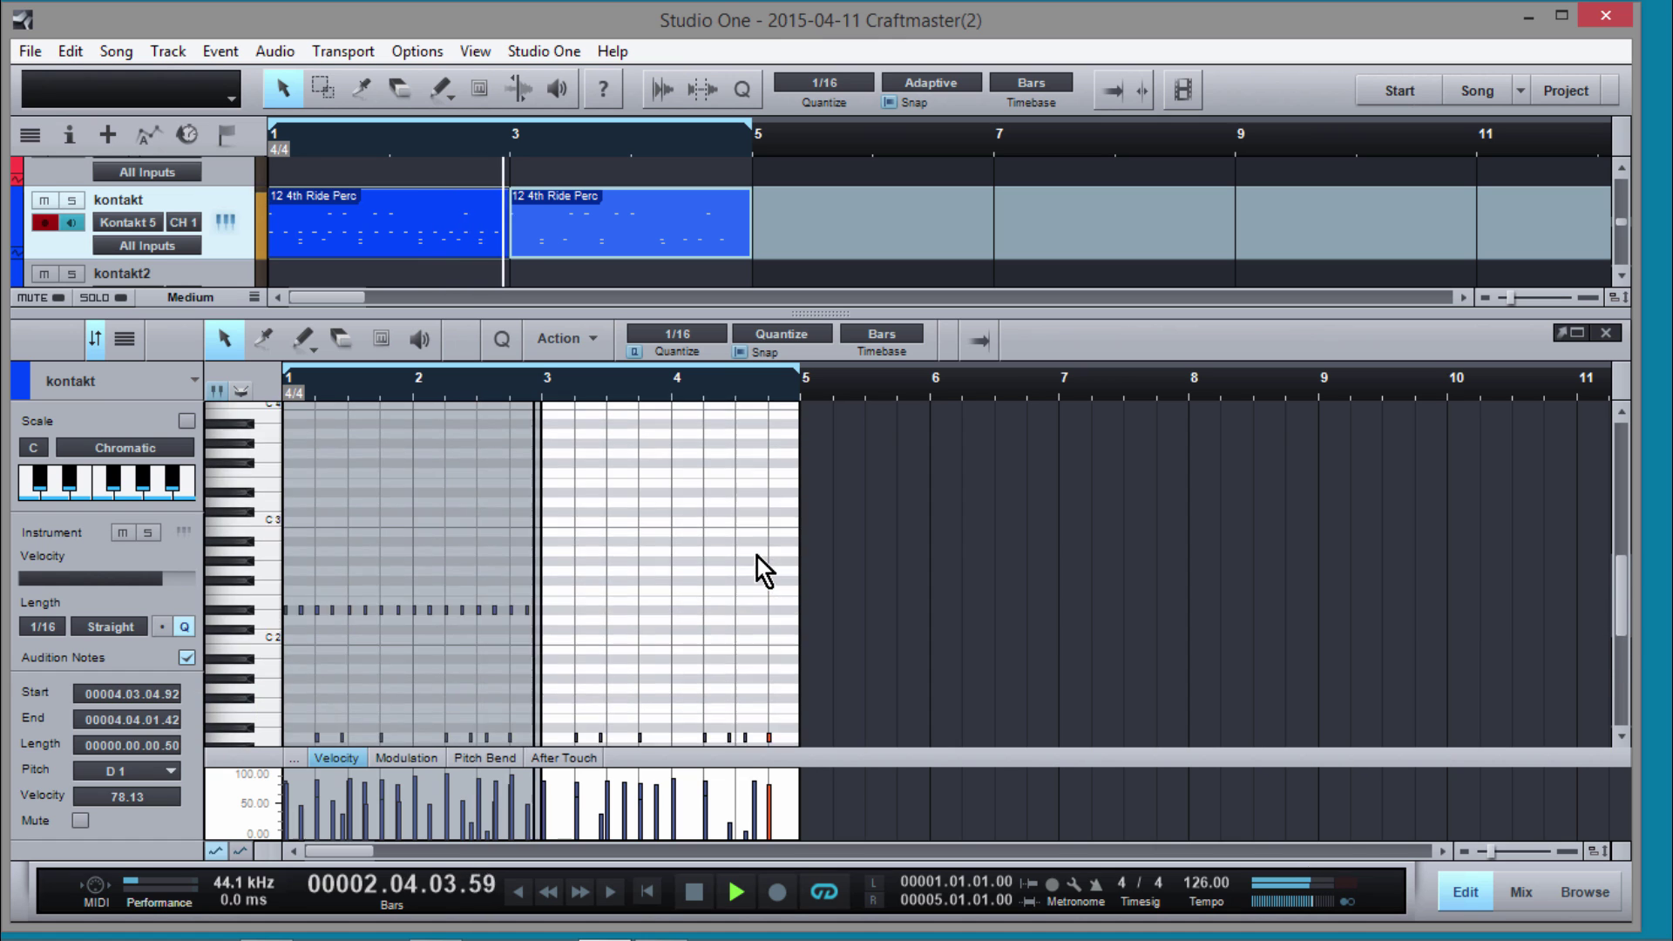
pyautogui.press('Delete')
pyautogui.click(747, 646)
pyautogui.press('Delete')
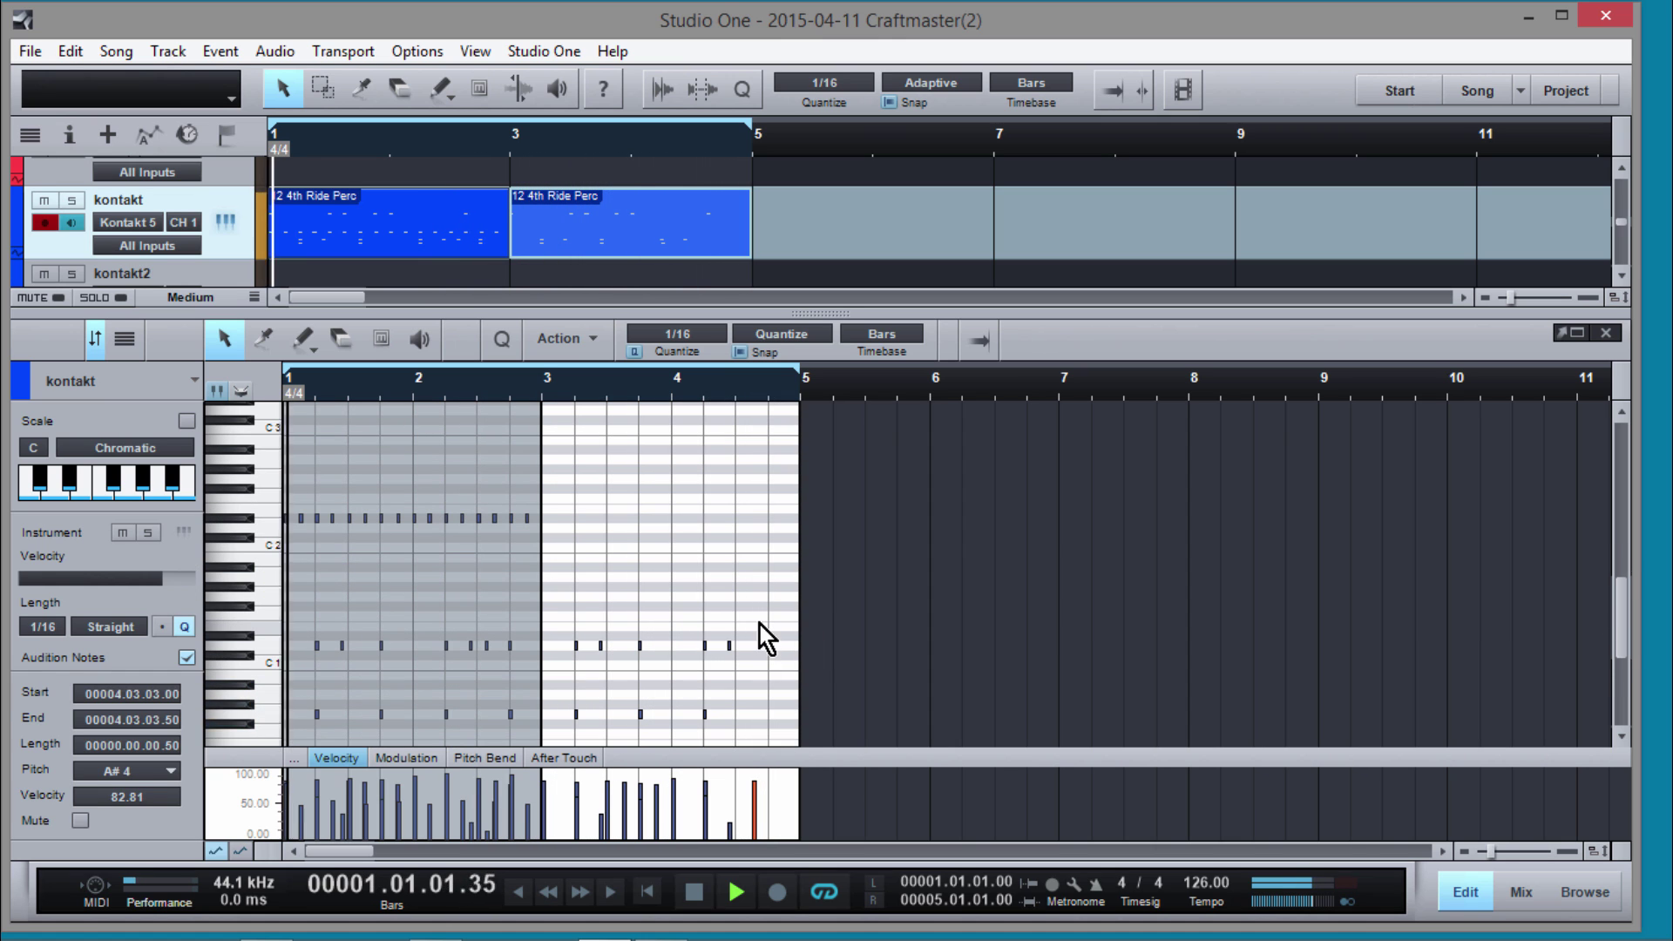
# Step: Turn off note audition, delete more notes including bar 4's topmost, then stop playback
pyautogui.scroll(-4, 760, 625)
pyautogui.scroll(3, 760, 628)
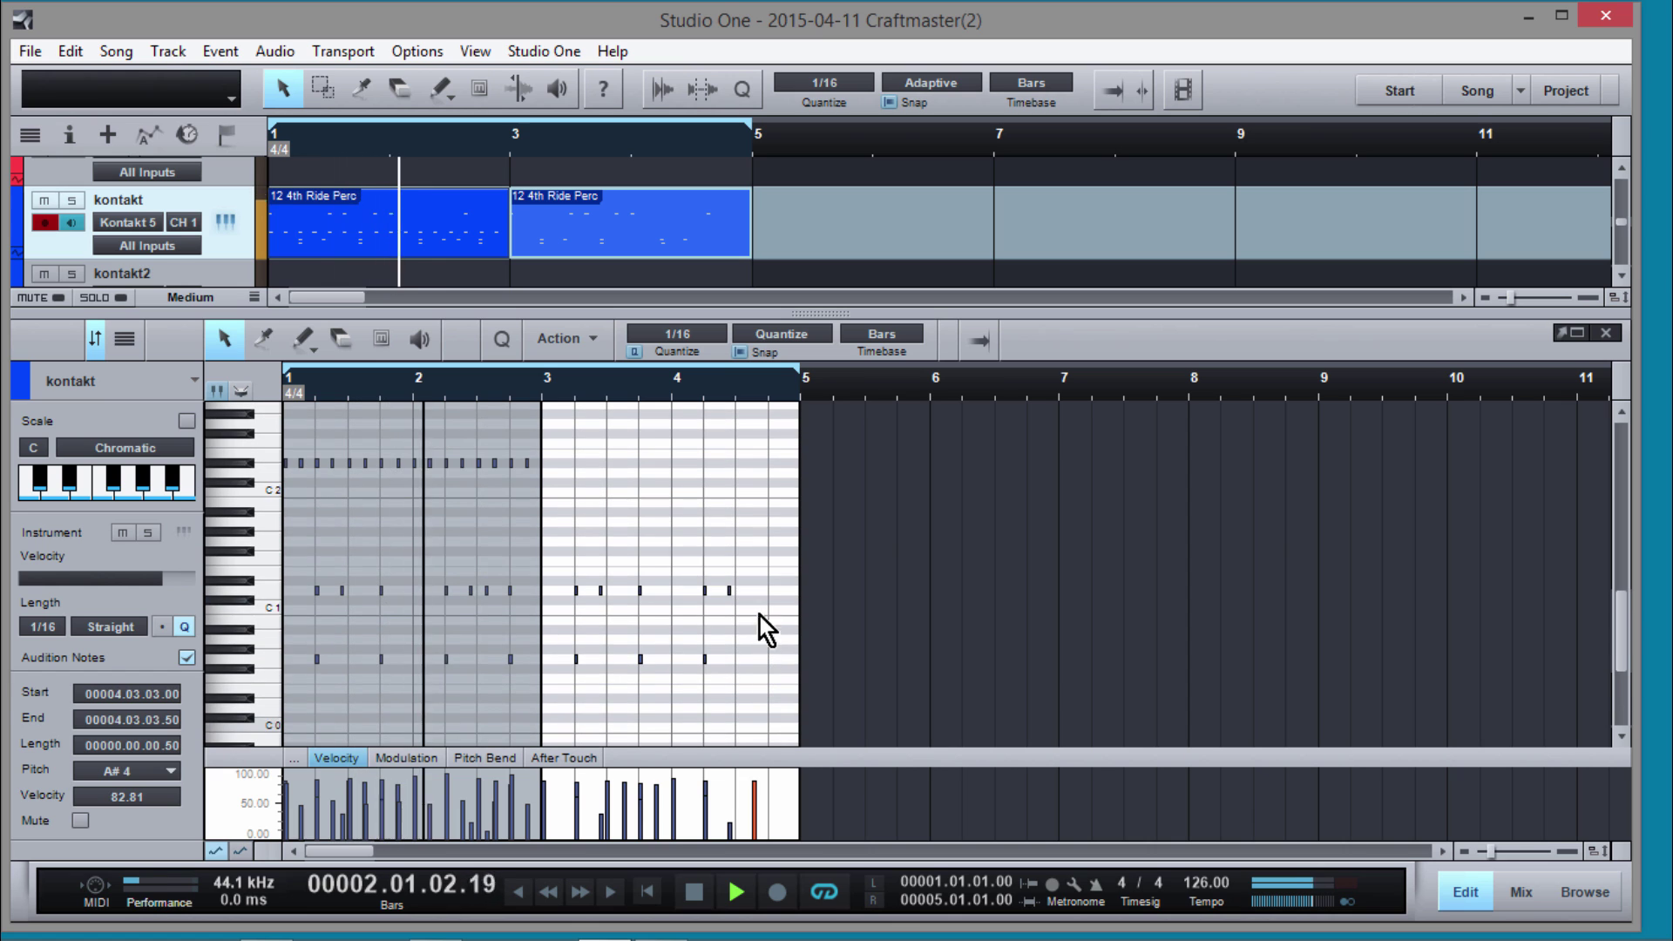
pyautogui.moveTo(766, 614); pyautogui.dragTo(709, 546)
pyautogui.press('Delete')
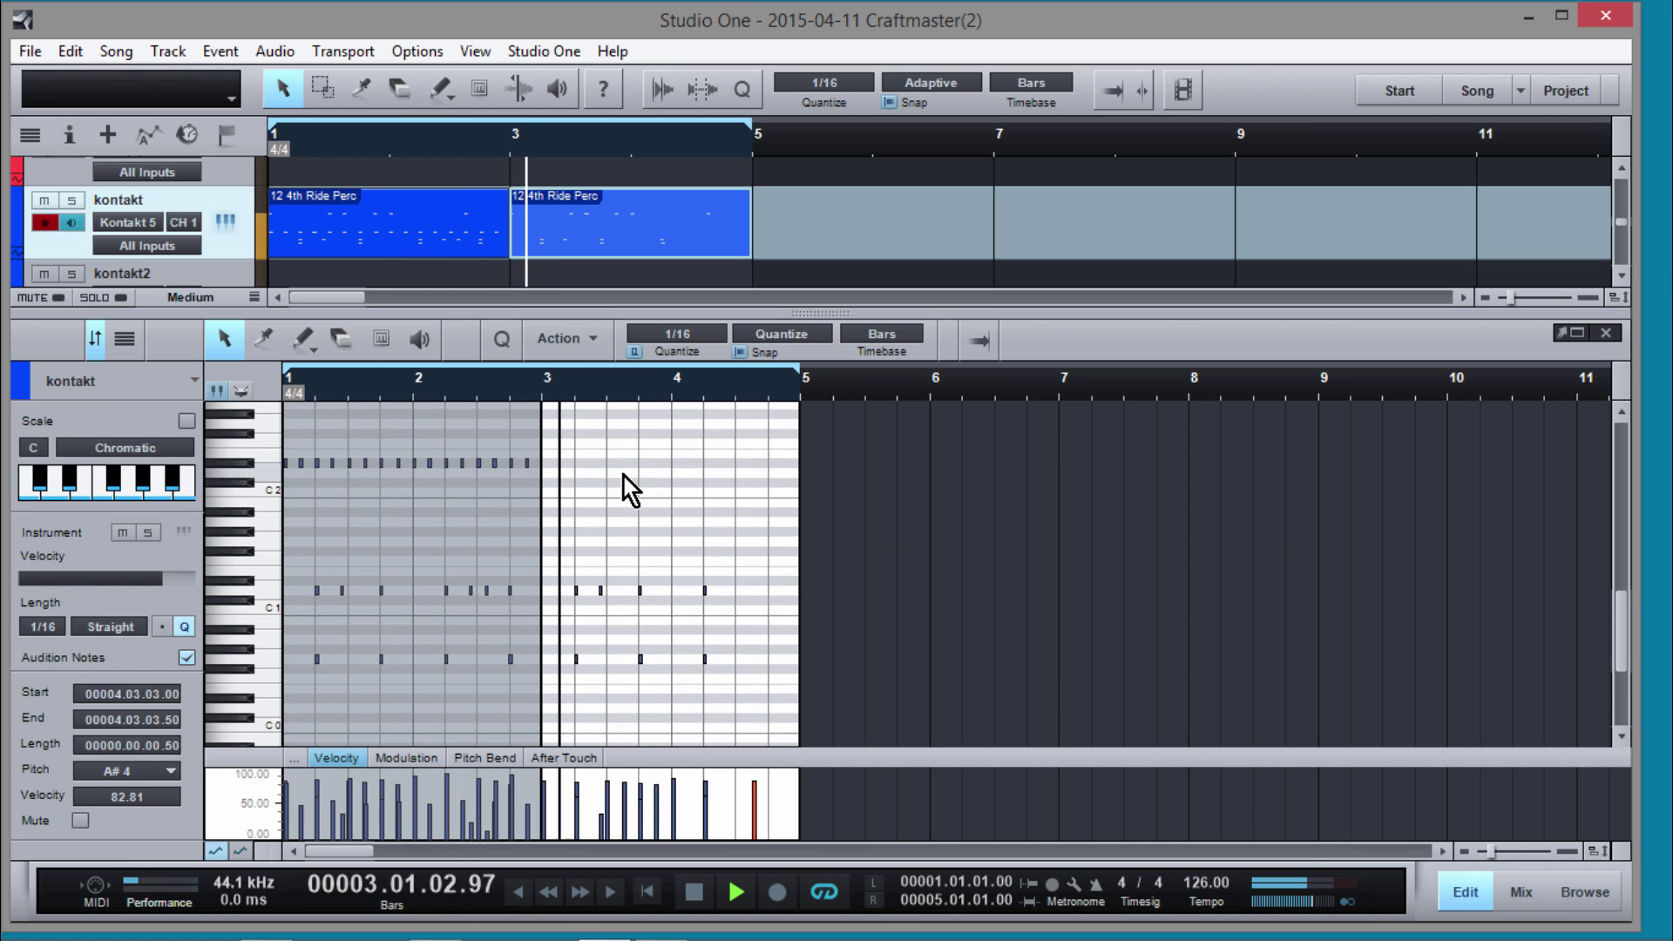
pyautogui.click(186, 659)
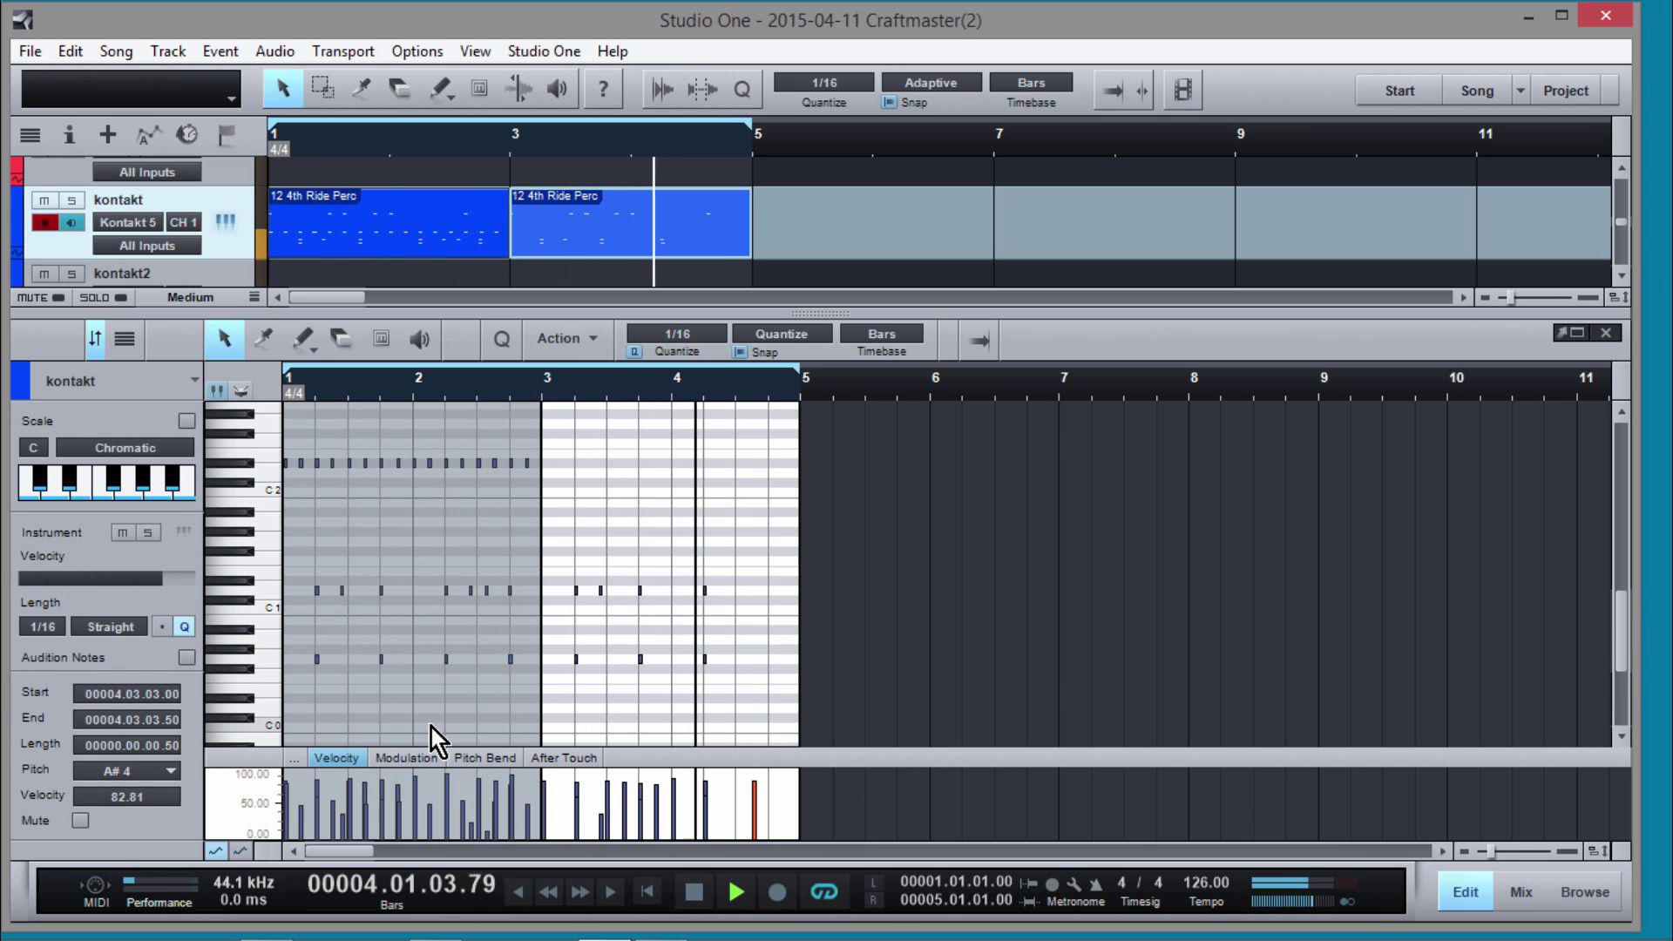
pyautogui.scroll(-7, 707, 610)
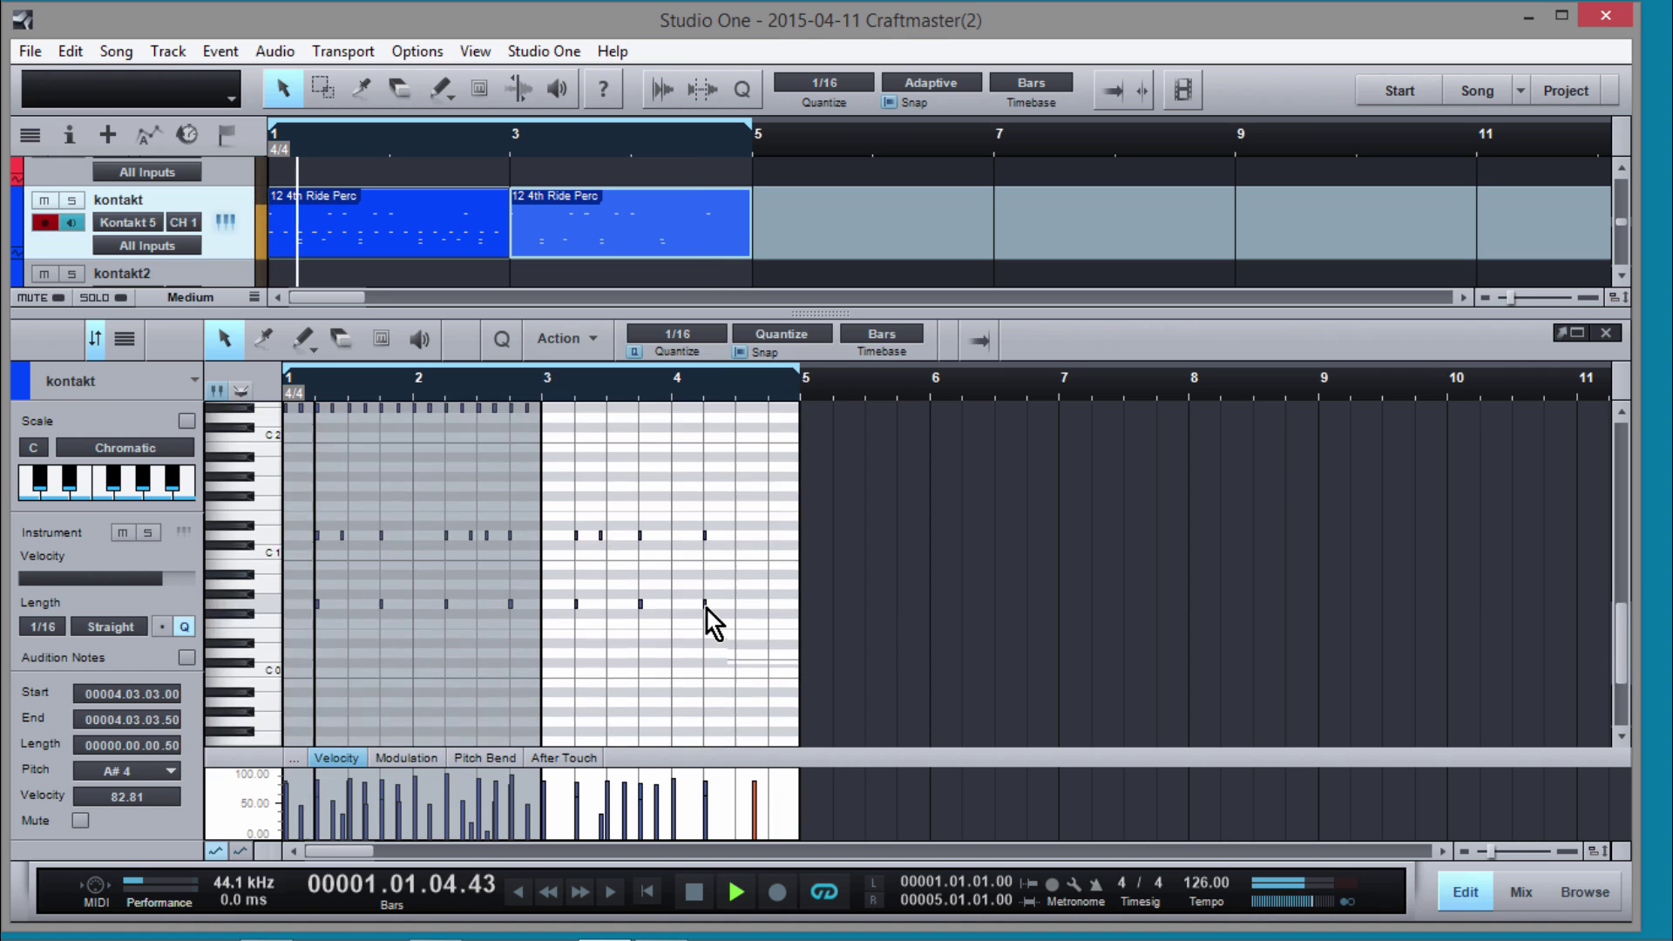
pyautogui.scroll(6, 708, 615)
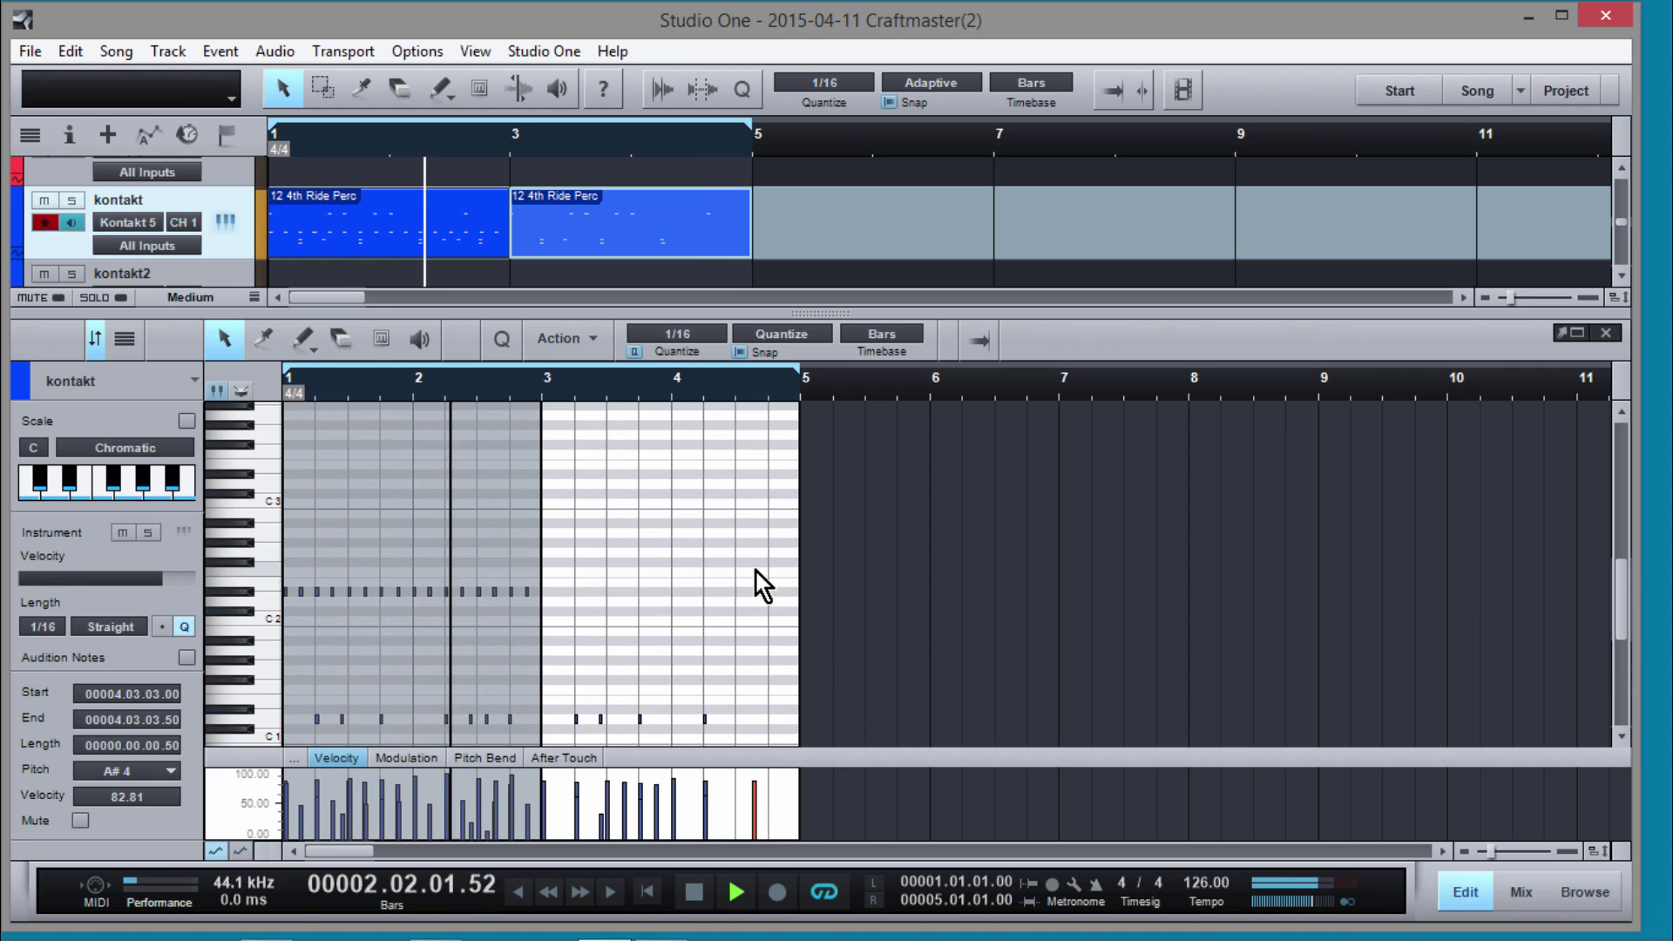
pyautogui.scroll(2, 765, 569)
pyautogui.moveTo(899, 555); pyautogui.dragTo(731, 439)
pyautogui.press('Delete')
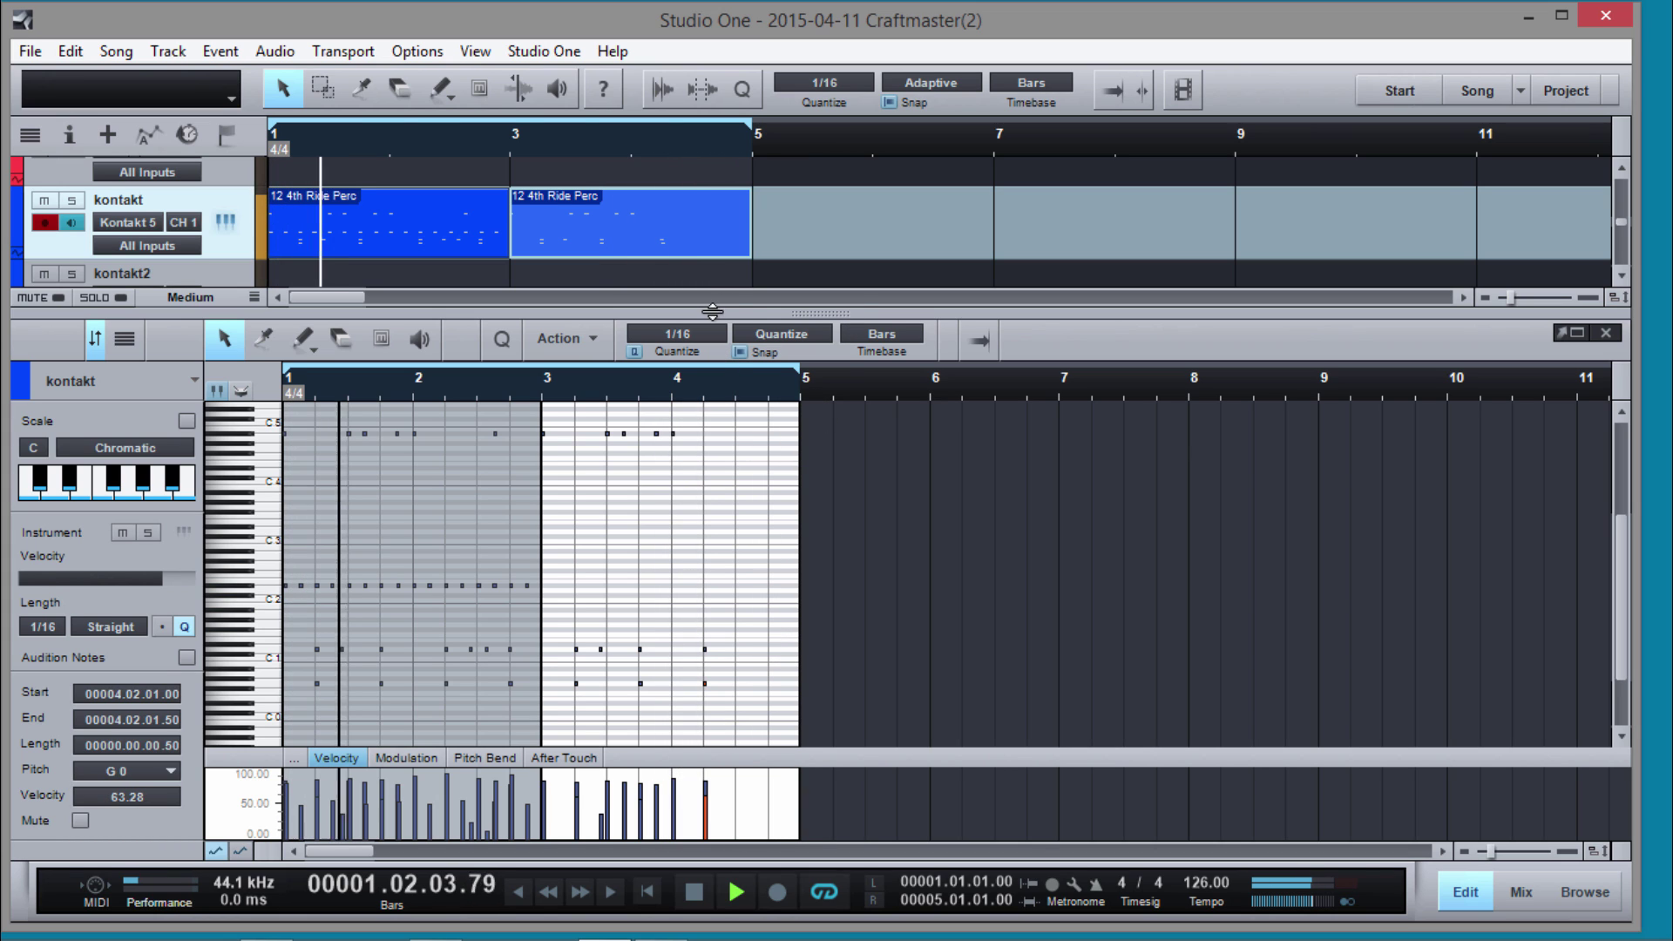
pyautogui.press('space')
pyautogui.press('f')
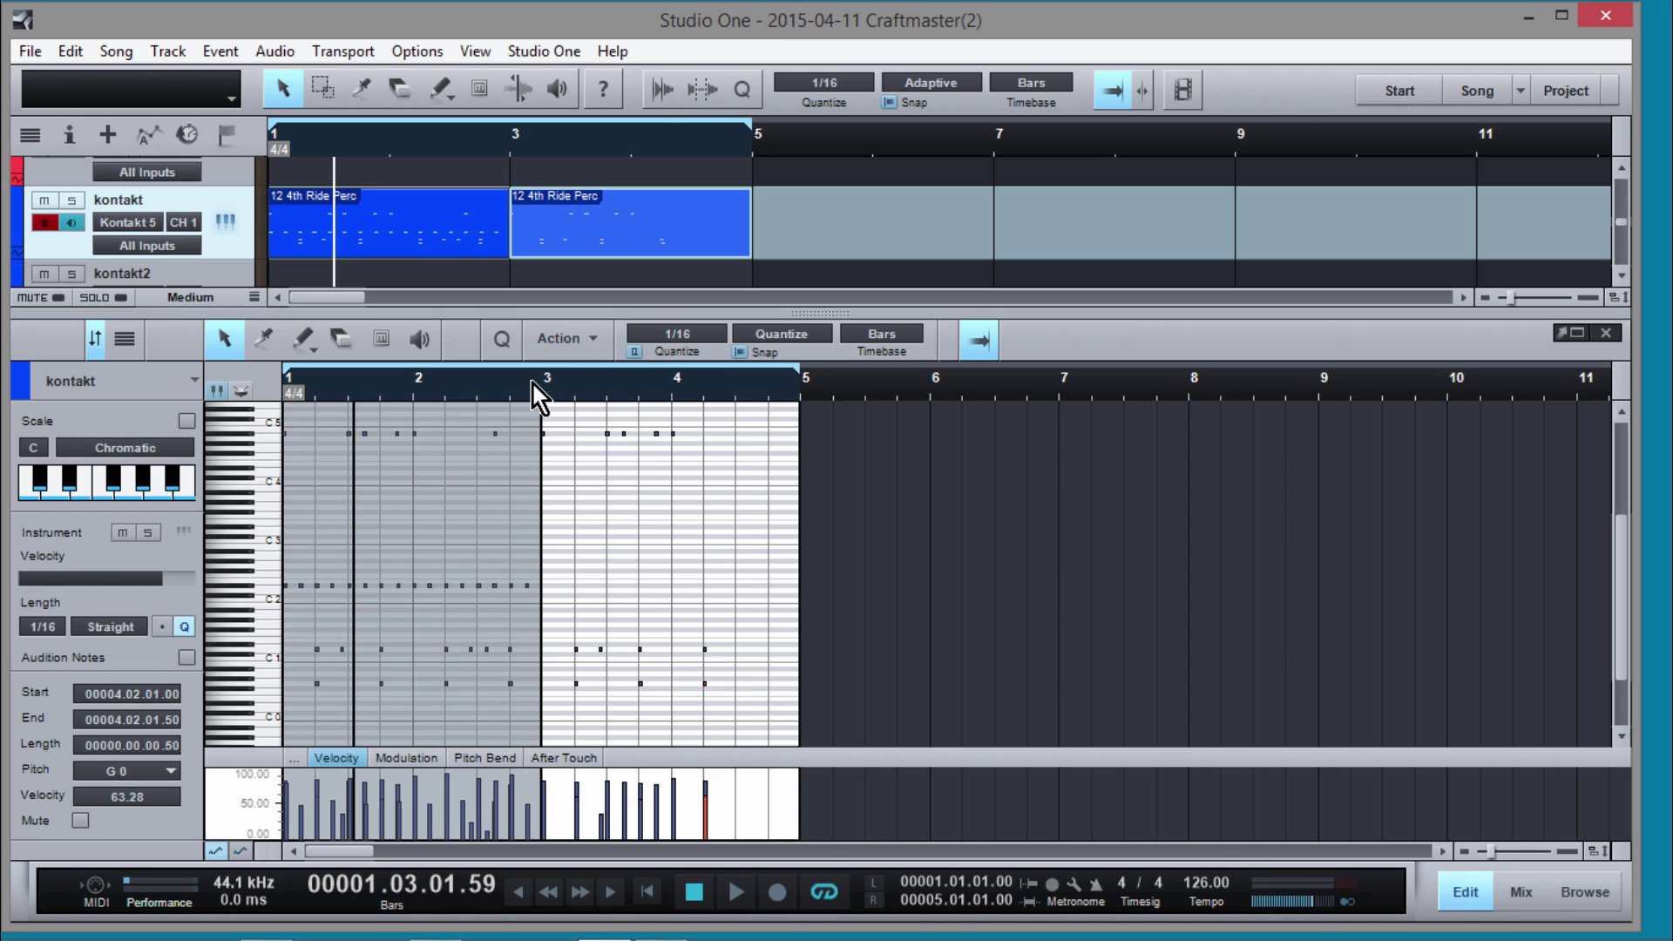
# Step: Zoom into bar 3's notes and open the Quantize panel, switching from Grid to Groove
pyautogui.moveTo(534, 384); pyautogui.dragTo(542, 459)
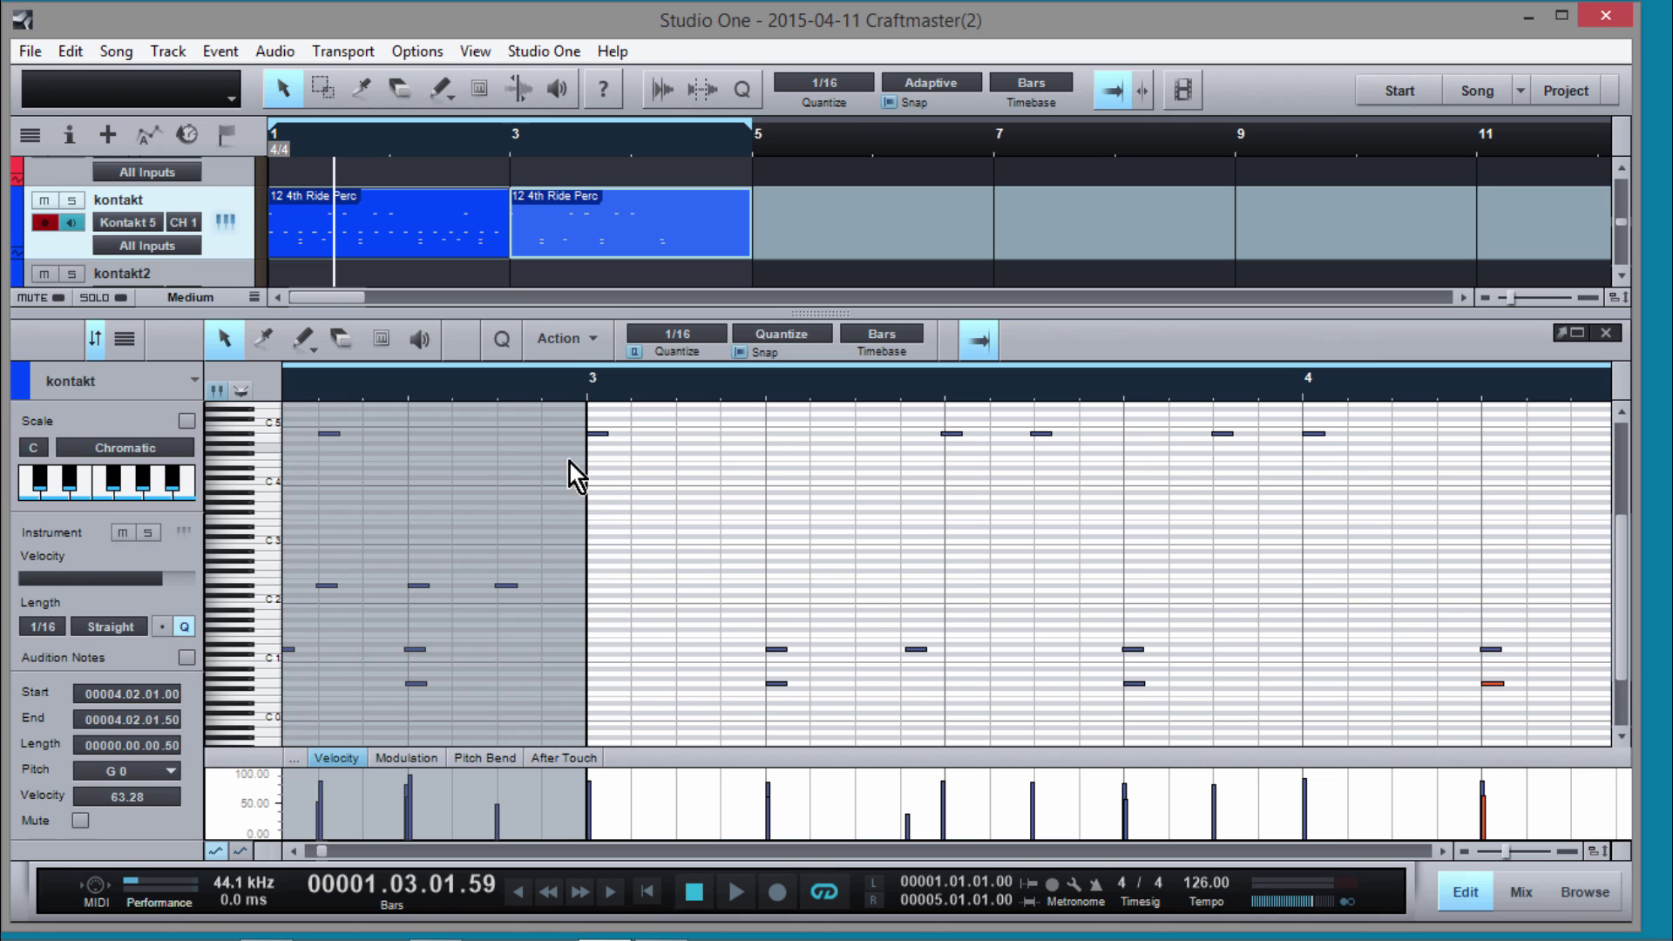
pyautogui.scroll(-3, 735, 649)
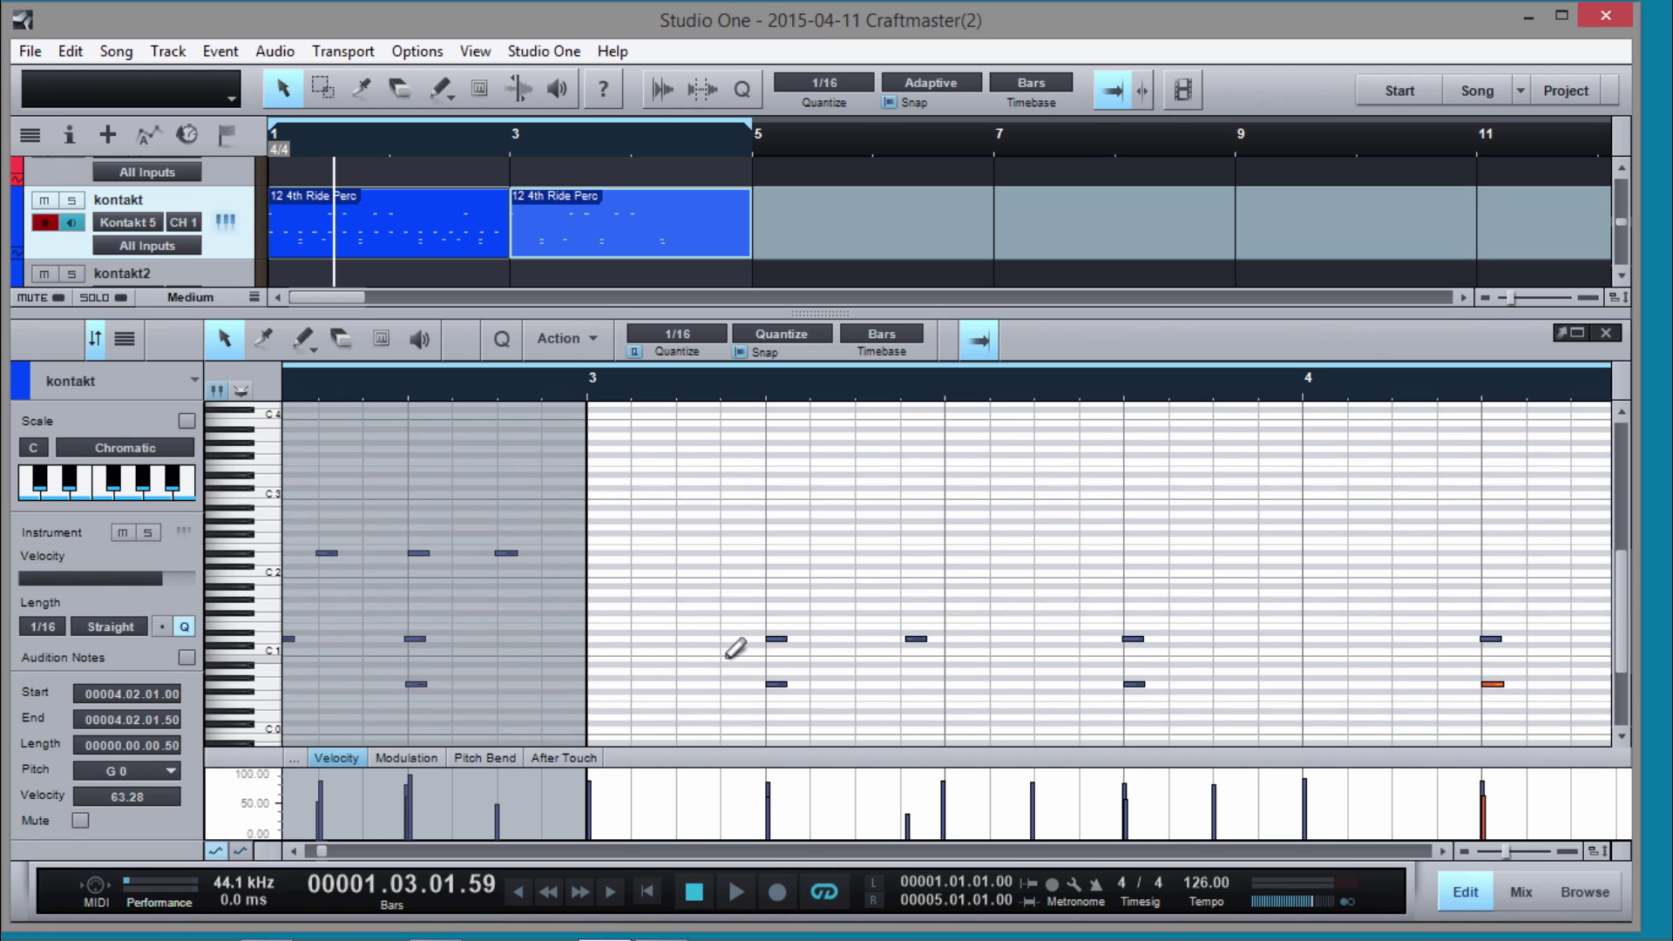
pyautogui.click(501, 339)
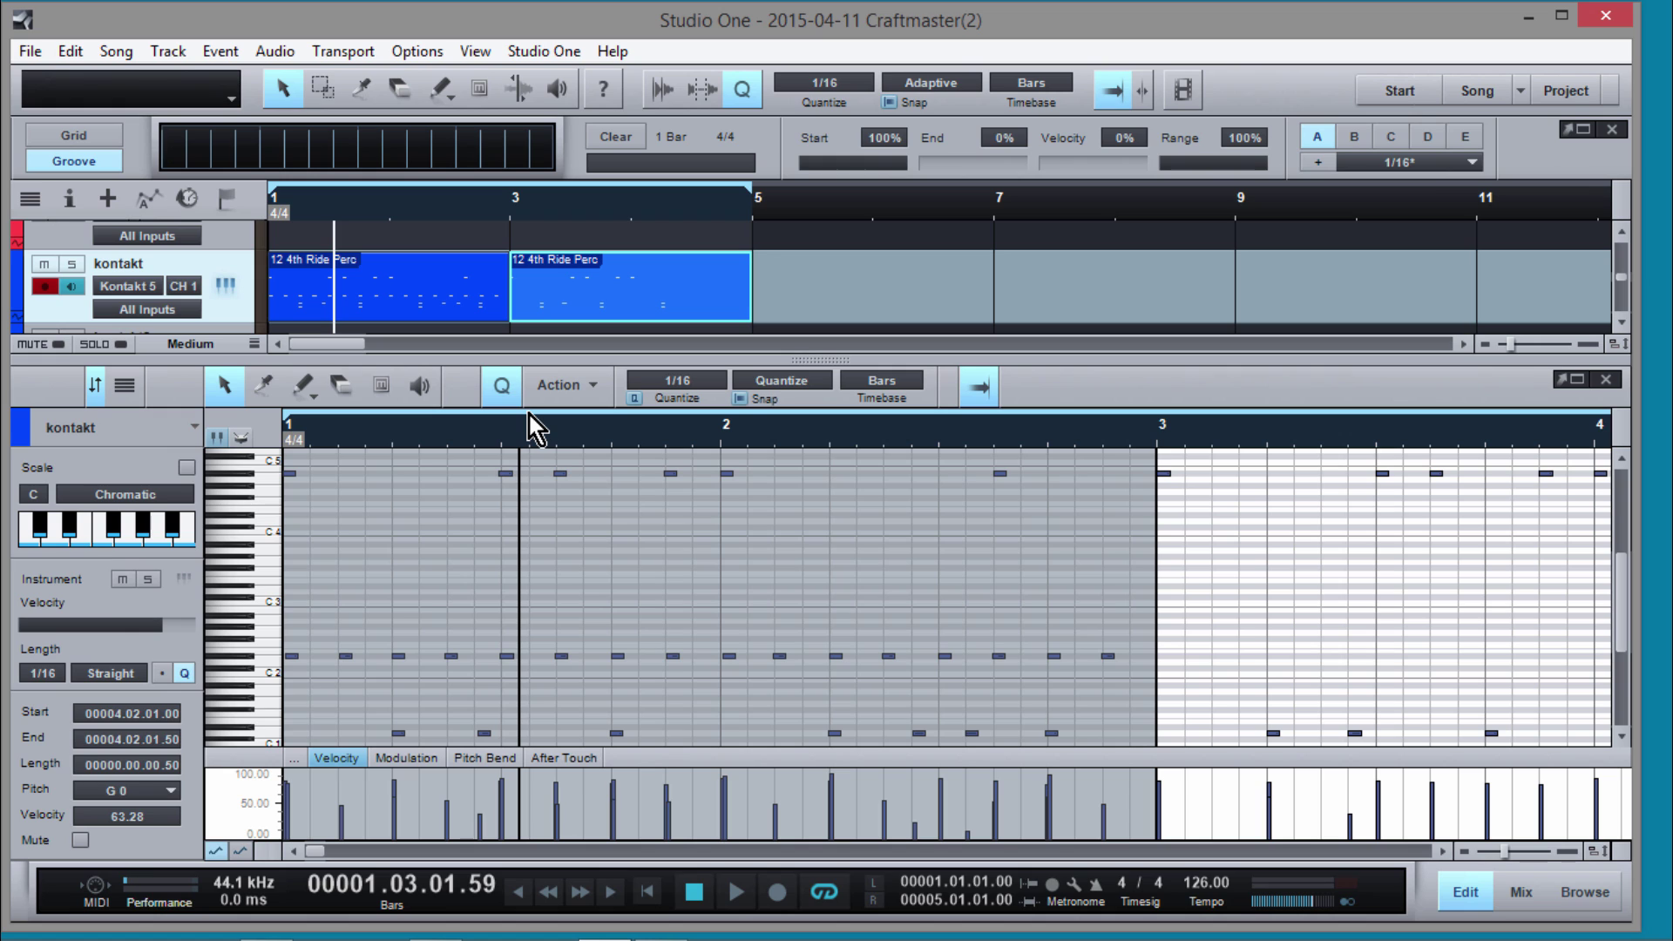
pyautogui.click(113, 143)
pyautogui.click(112, 160)
# Step: Drag the arrange/editor divider down and scroll to reveal perc2–perc4 above kontakt
pyautogui.moveTo(534, 366); pyautogui.dragTo(535, 645)
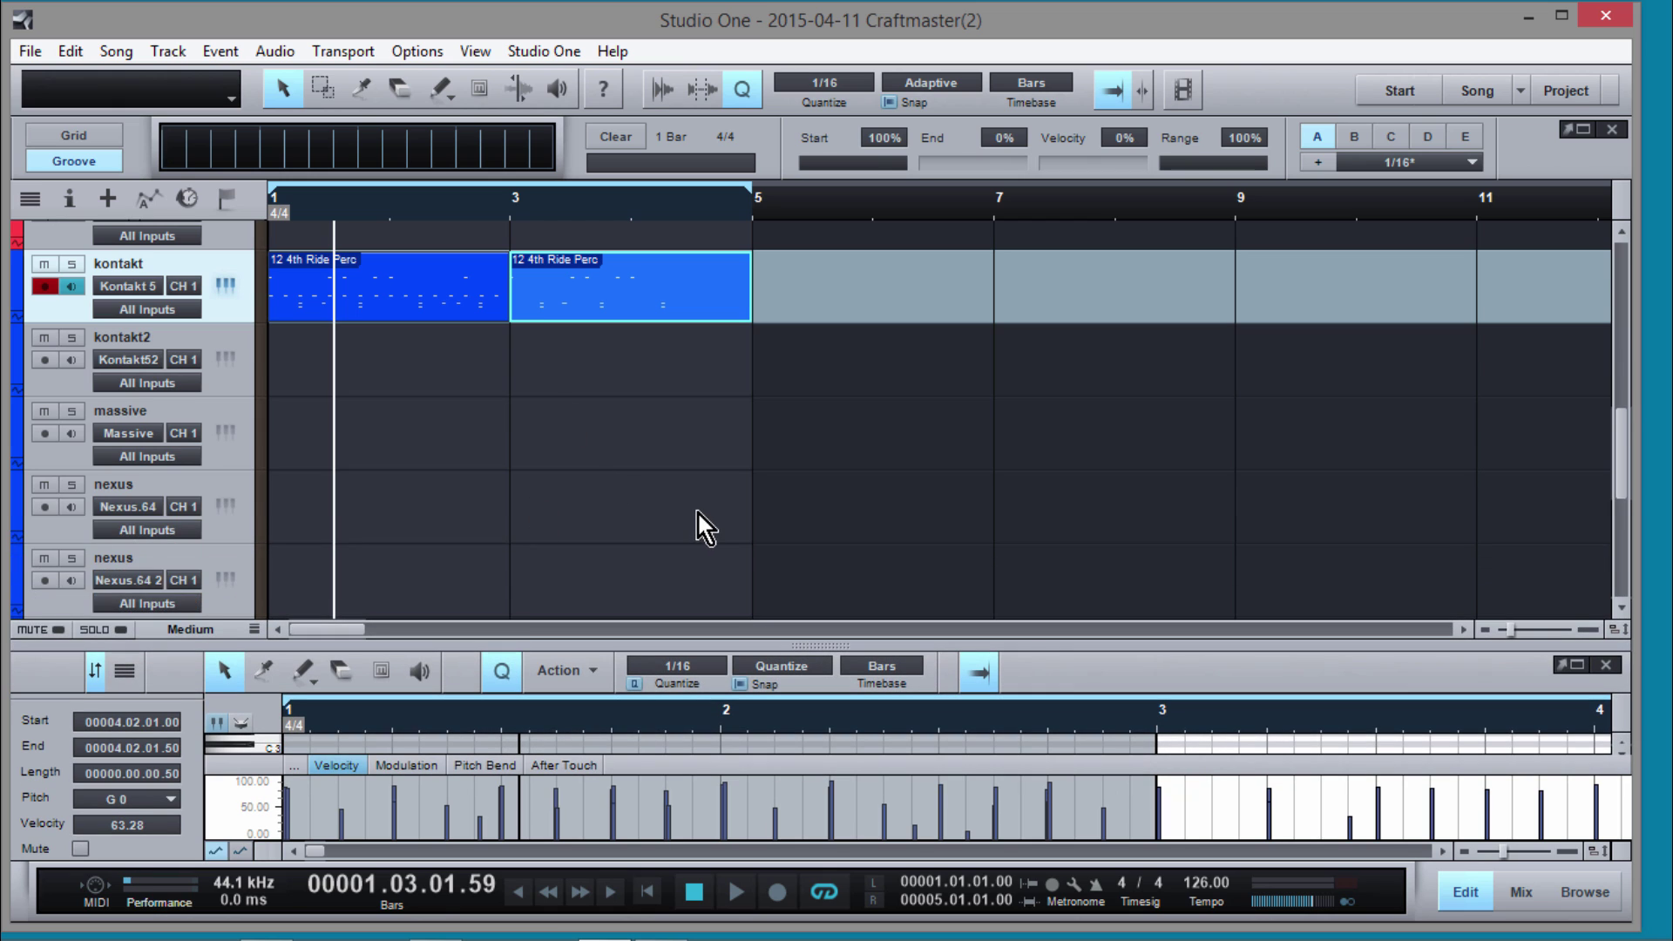
pyautogui.scroll(3, 697, 511)
pyautogui.scroll(-1, 697, 502)
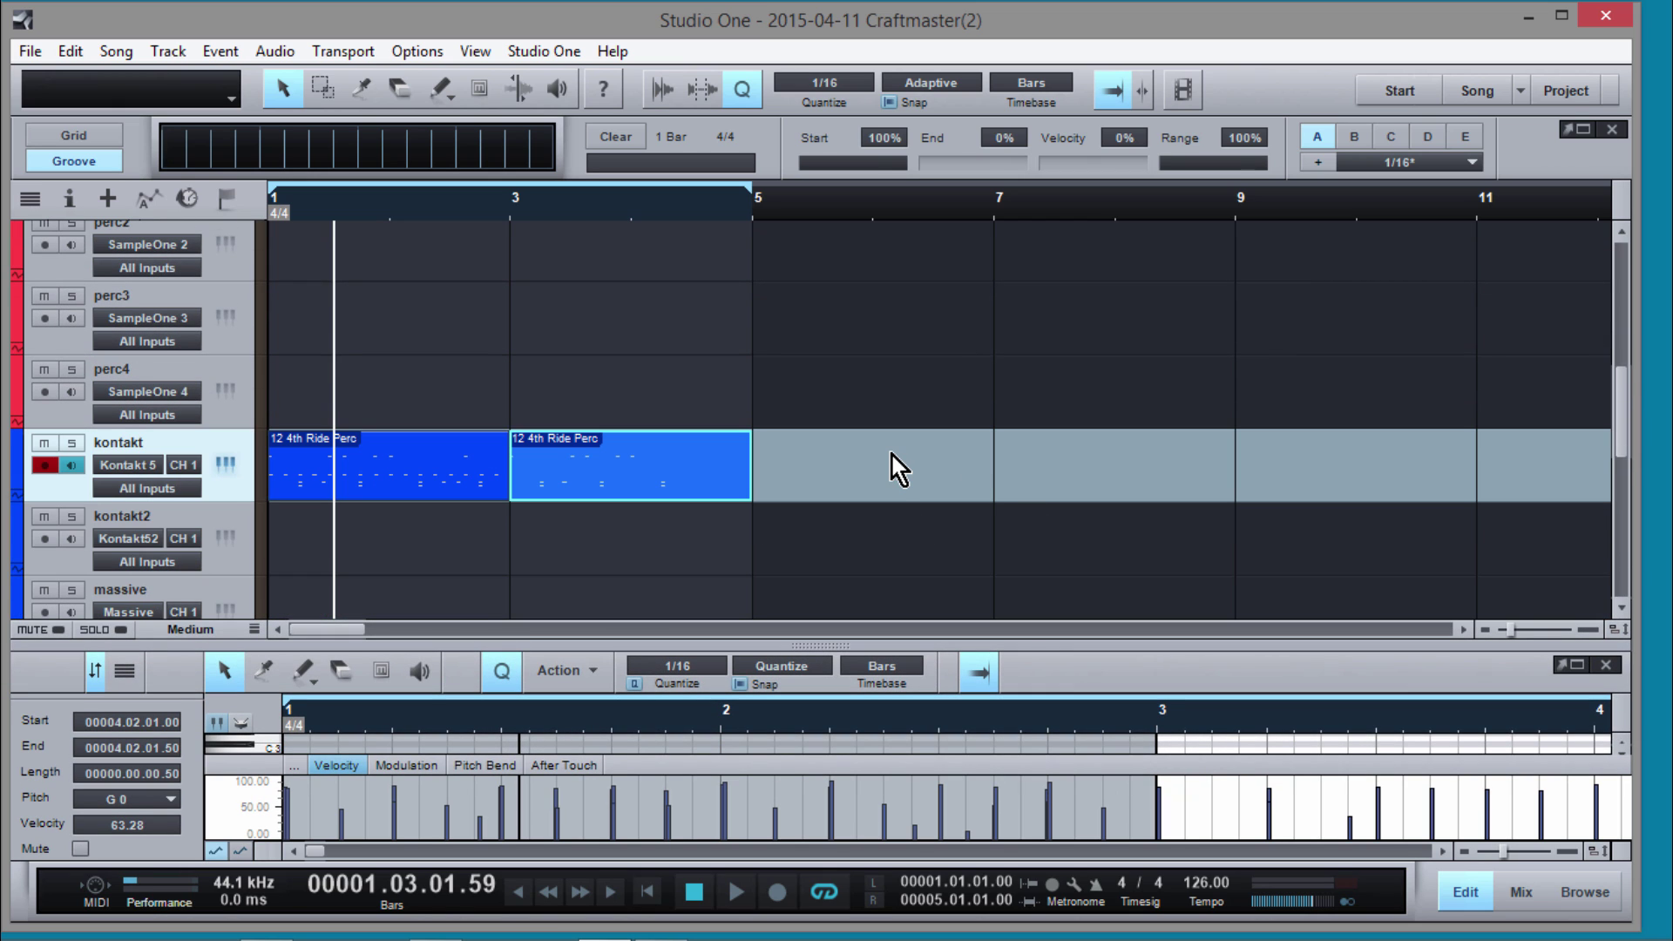